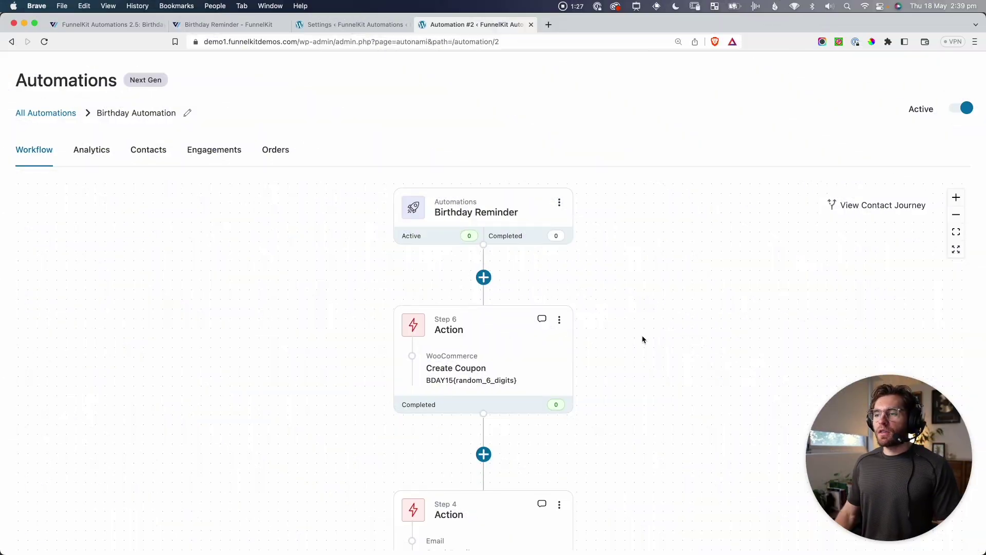
Open the Birthday Reminder trigger's settings in the automation workflow and select the option to run before the contact's birthday.
left_click_drag(643, 337, 638, 312)
left_click_drag(632, 272, 638, 298)
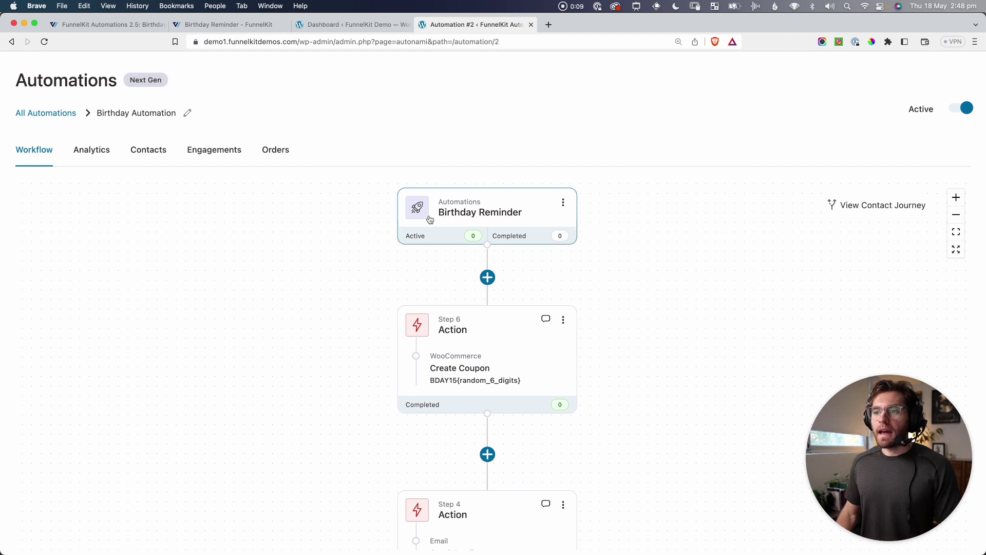
left_click(485, 218)
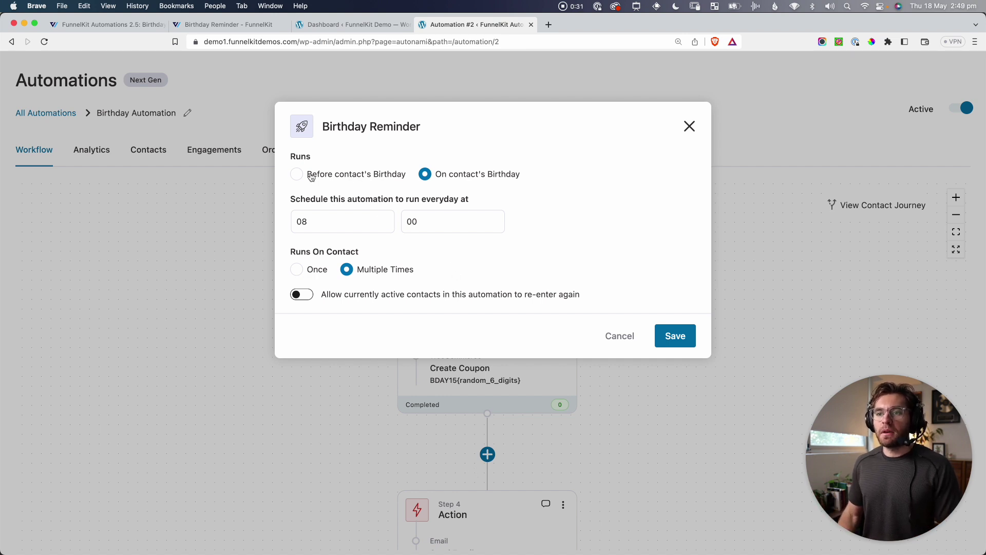
left_click(343, 178)
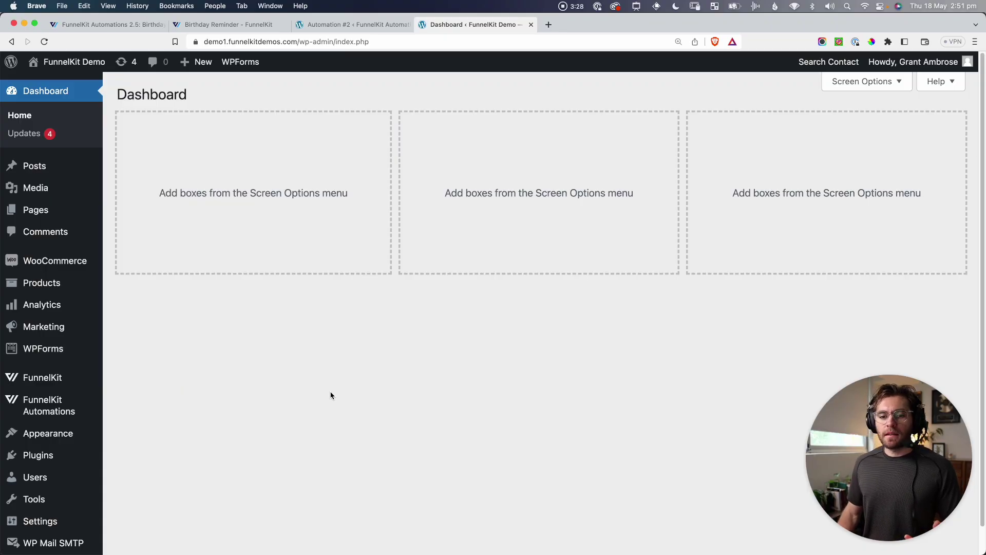
Open the Birthday Reminder section of the FunnelKit Automations settings and review its Date of Birth field options.
mouse_move(68, 411)
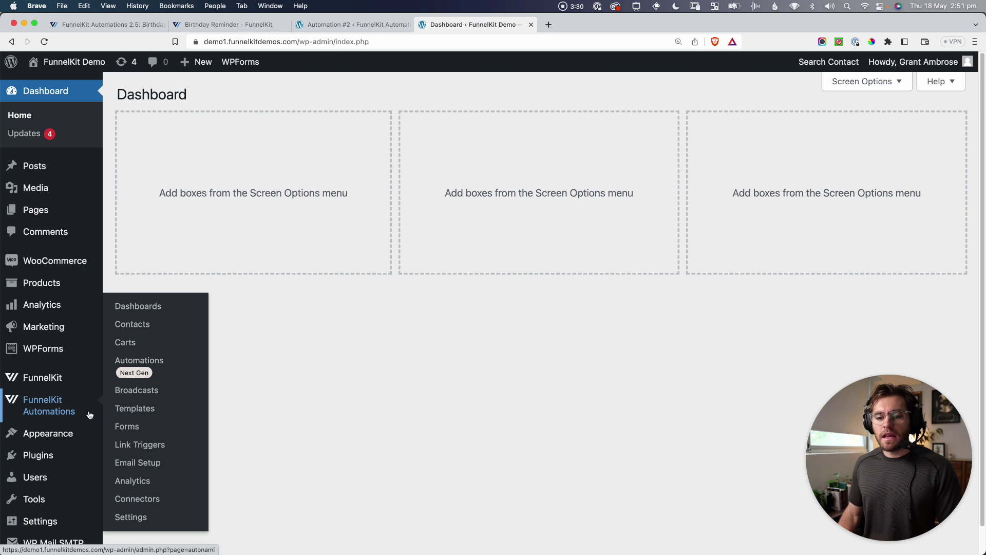
left_click(153, 522)
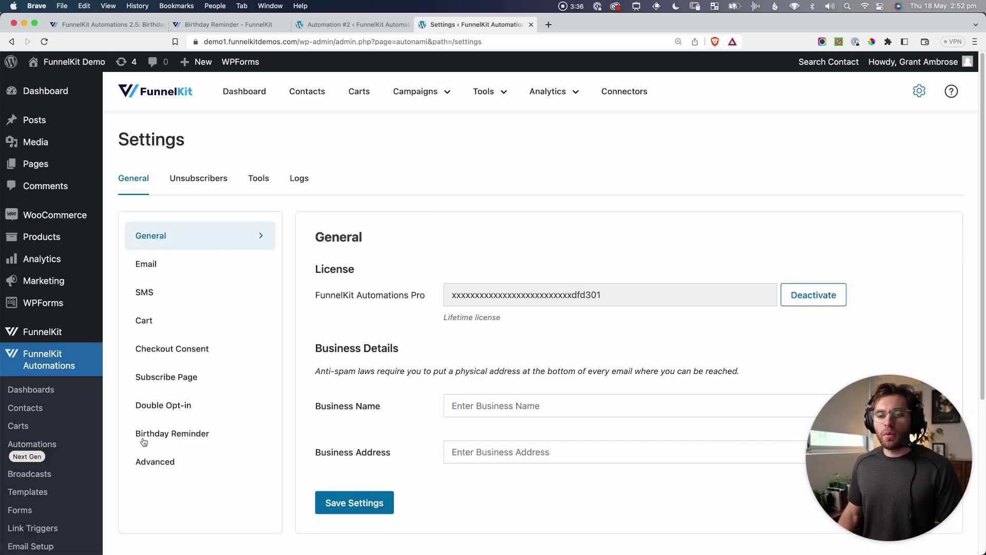
left_click(225, 437)
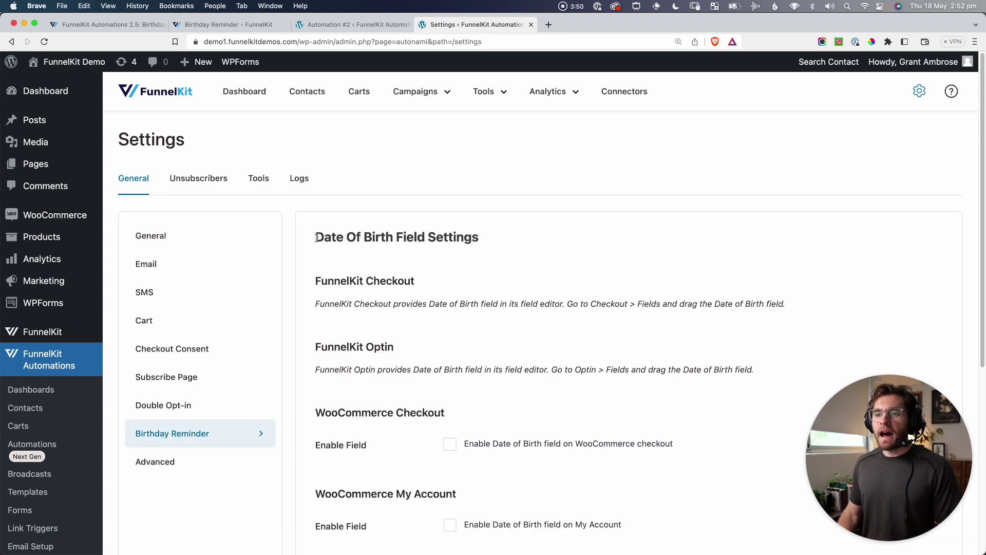
left_click_drag(315, 237, 481, 238)
scroll(588, 370, "down", 5)
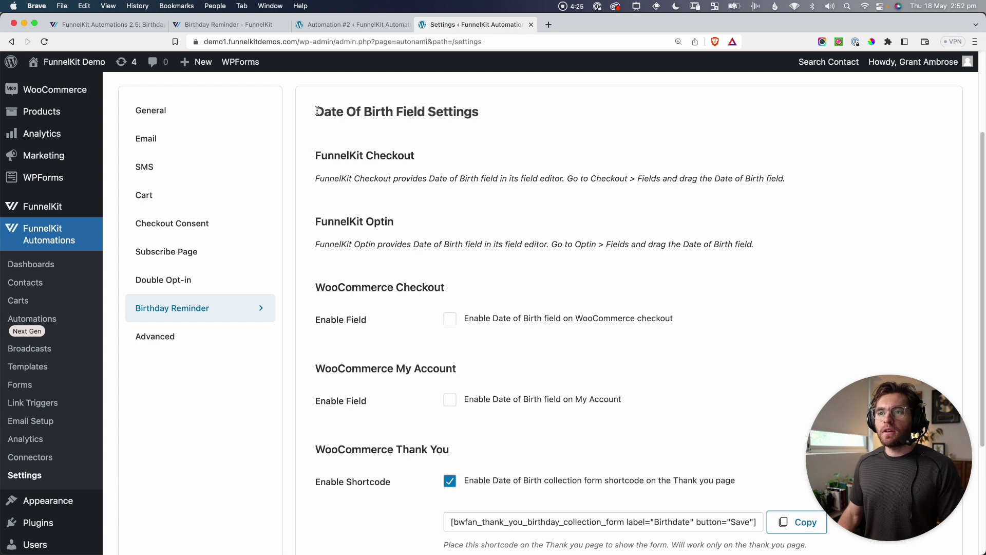
left_click_drag(317, 111, 417, 111)
left_click_drag(314, 156, 416, 154)
left_click(390, 175)
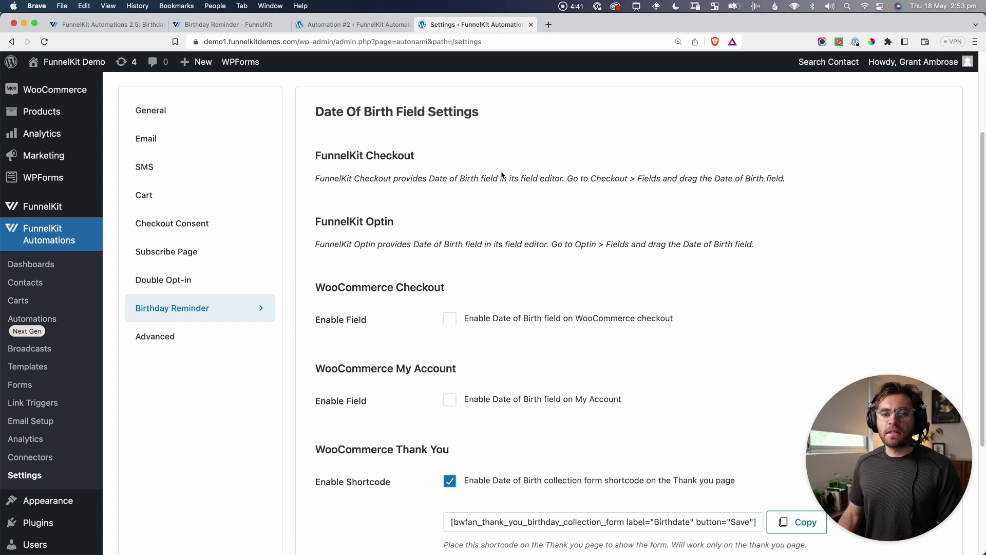
Open FunnelKit's Store Checkout in a new browser tab and open its Checkout step for editing.
mouse_move(44, 209)
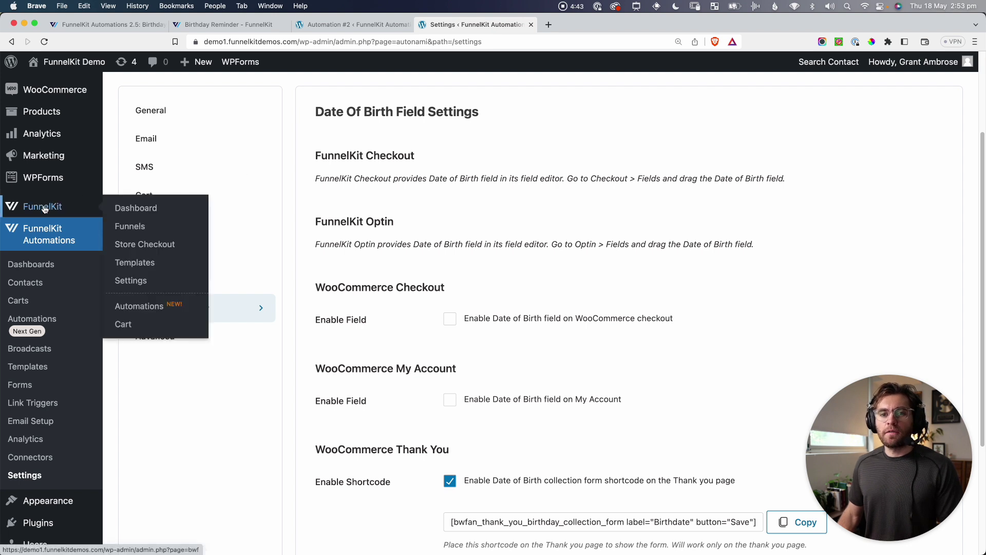
left_click(143, 248, "super")
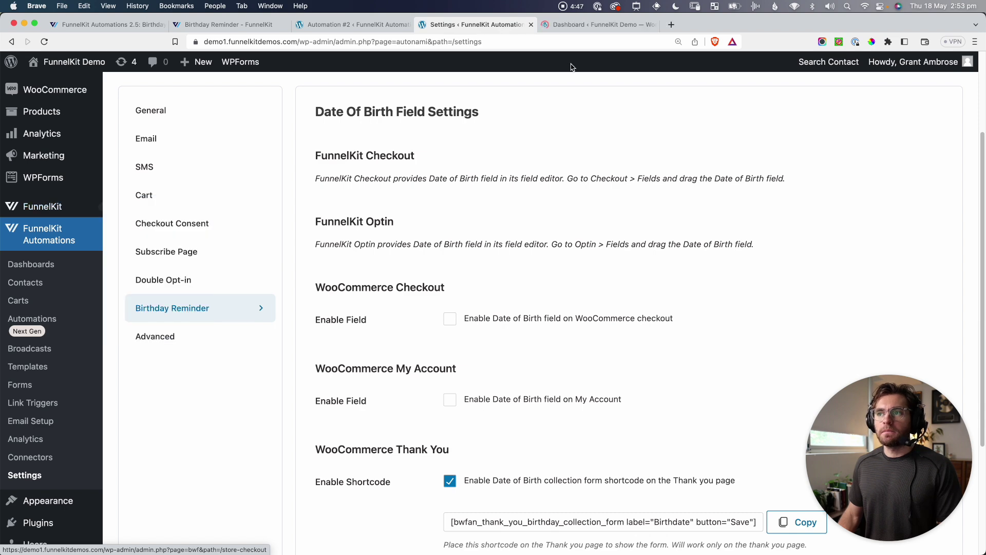
key("ctrl+Tab")
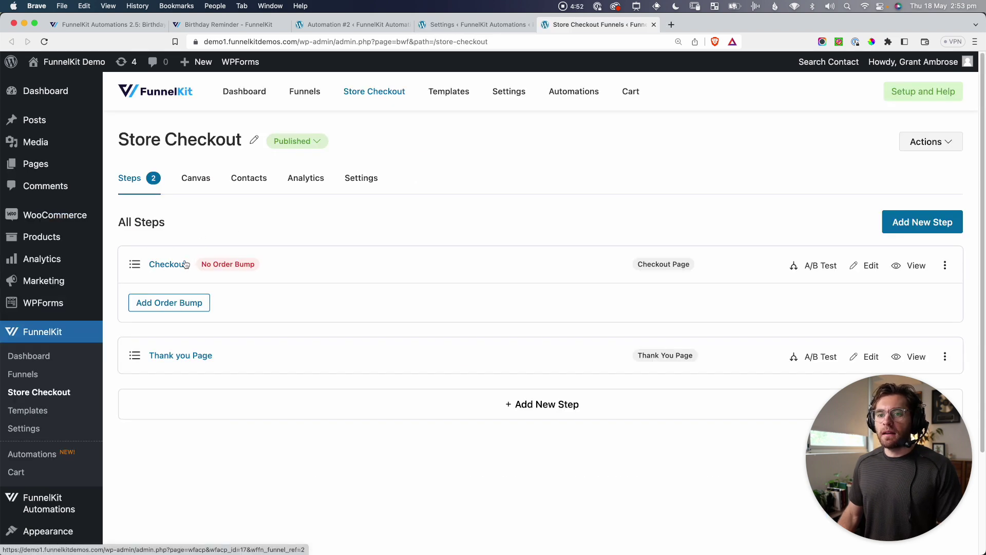
left_click(170, 265)
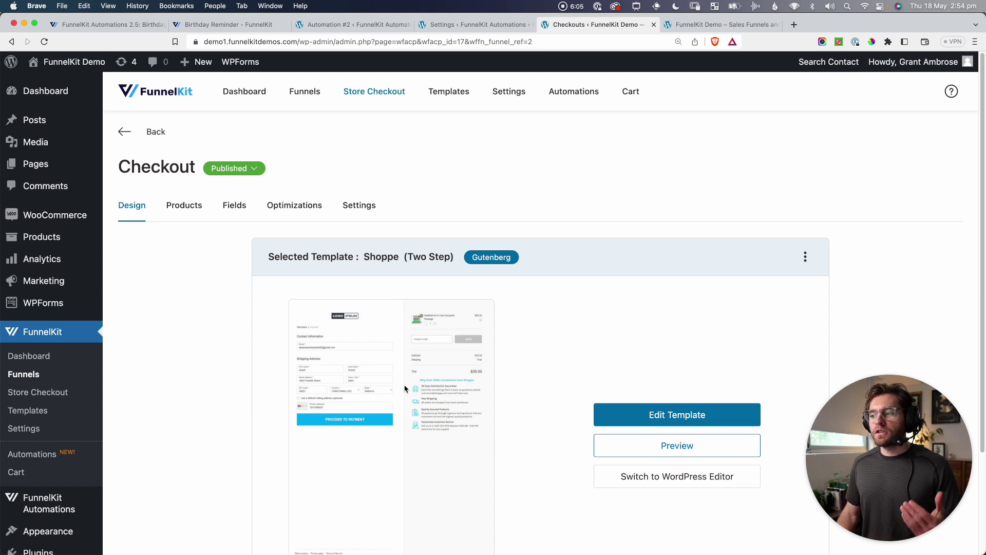
left_click(164, 293)
Open the storefront in a new tab, add the Album to the cart and proceed to checkout to review the contact fields.
left_click(77, 62, "super")
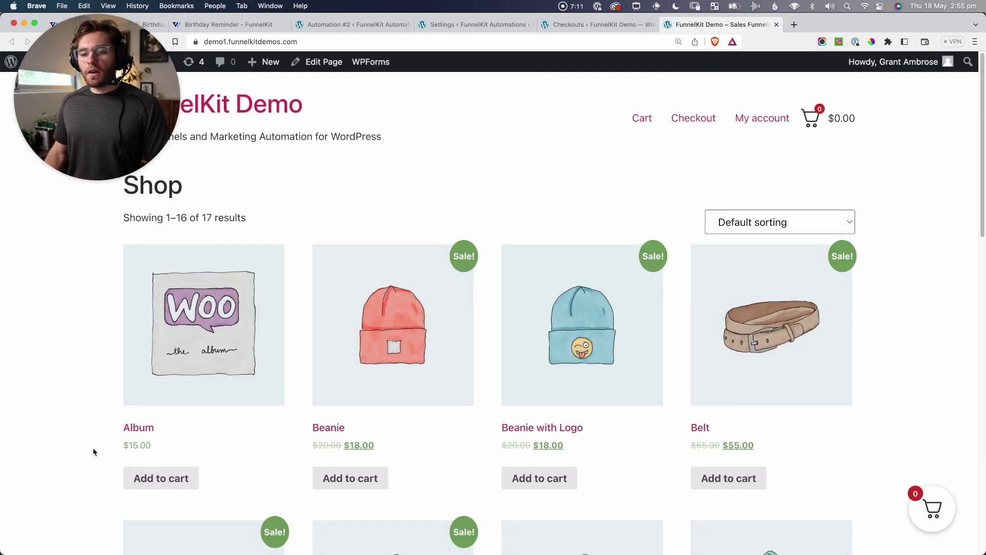
left_click(159, 479)
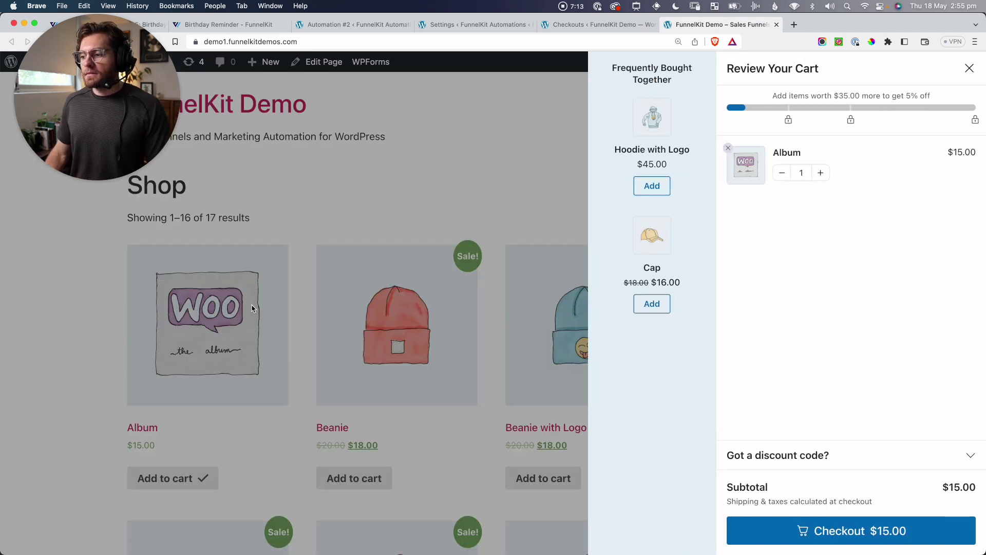
left_click(834, 533)
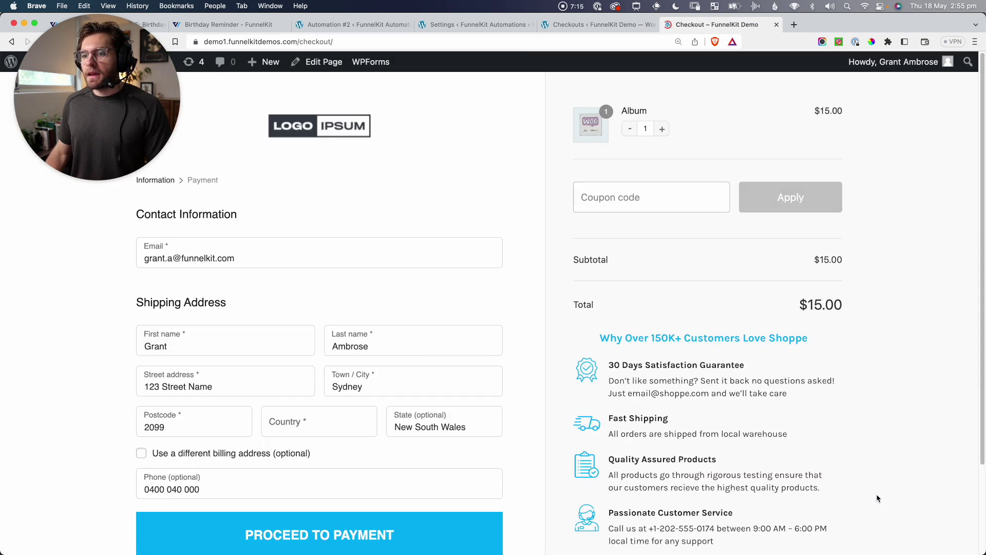
scroll(519, 168, "down", 2)
scroll(518, 170, "down", 1)
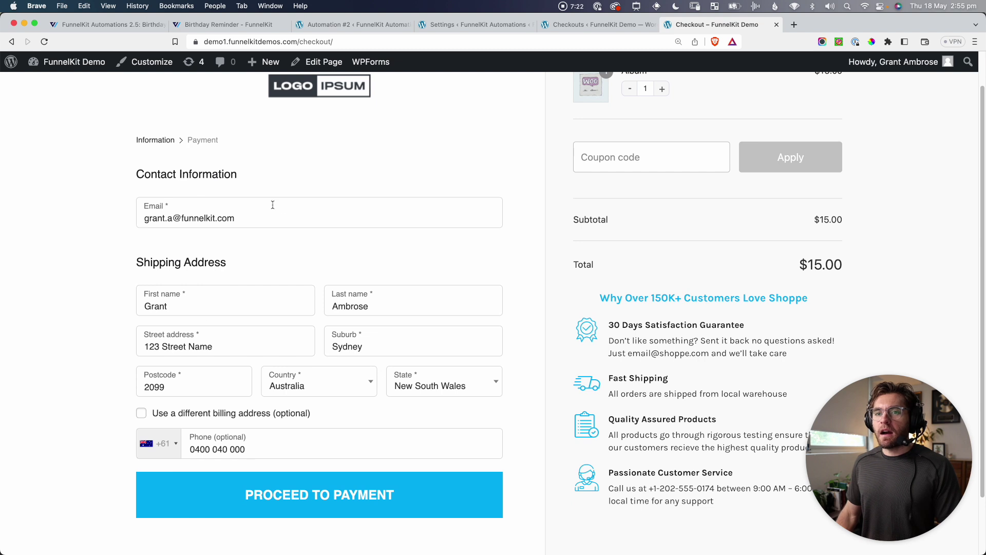
left_click_drag(159, 174, 235, 176)
left_click(205, 198)
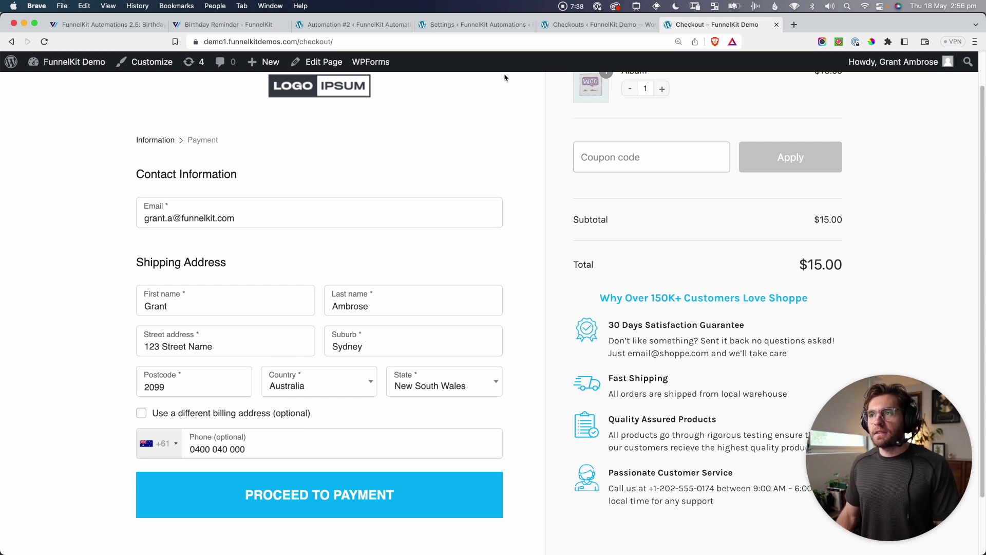
Add the Date Of Birth field to the Contact Information section of the Checkout step's fields and save the changes.
left_click(561, 28)
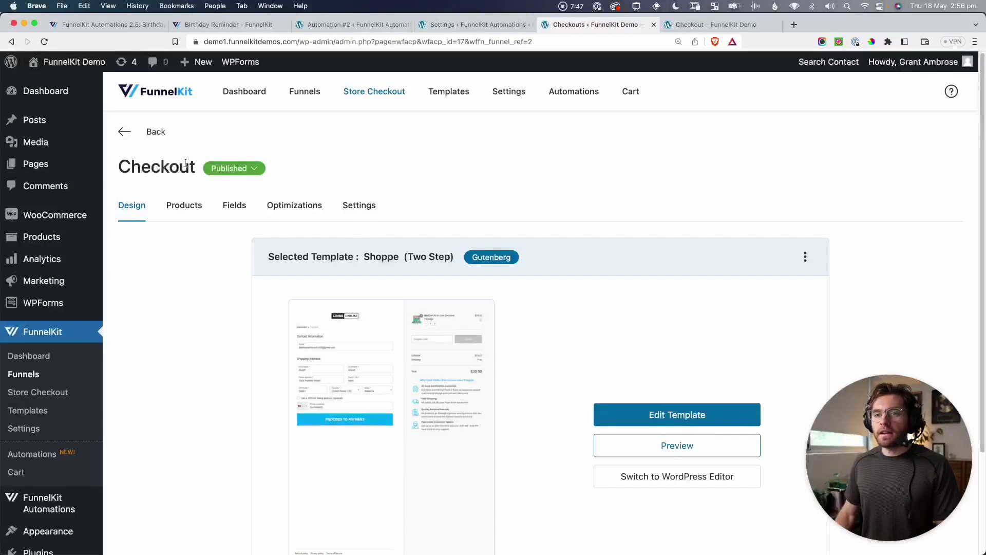
left_click(234, 205)
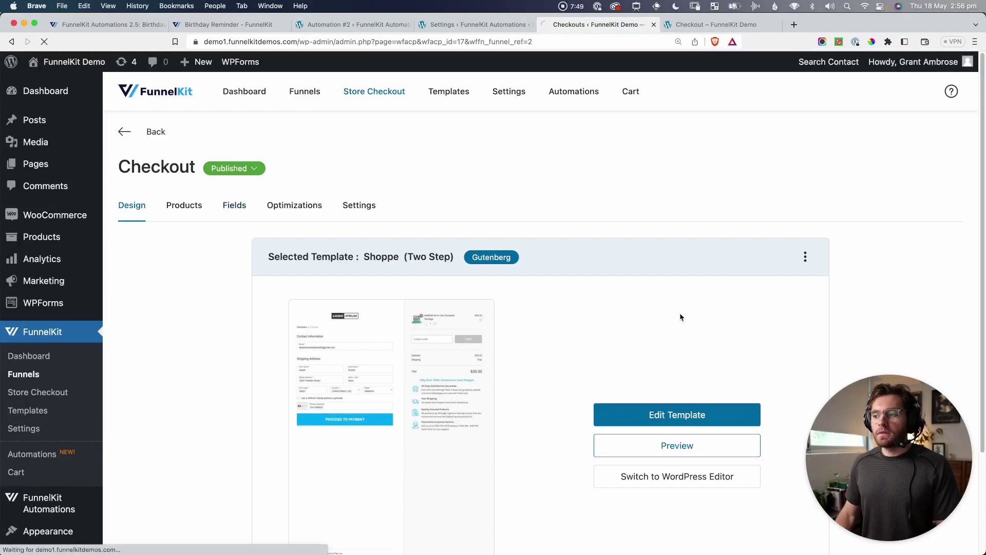
scroll(854, 384, "down", 2)
scroll(854, 384, "down", 5)
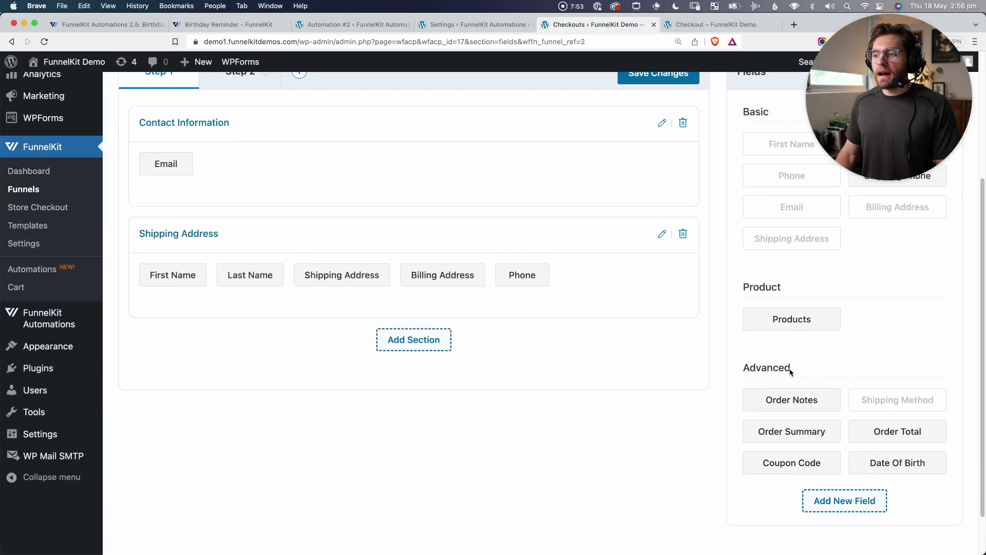
mouse_move(901, 463)
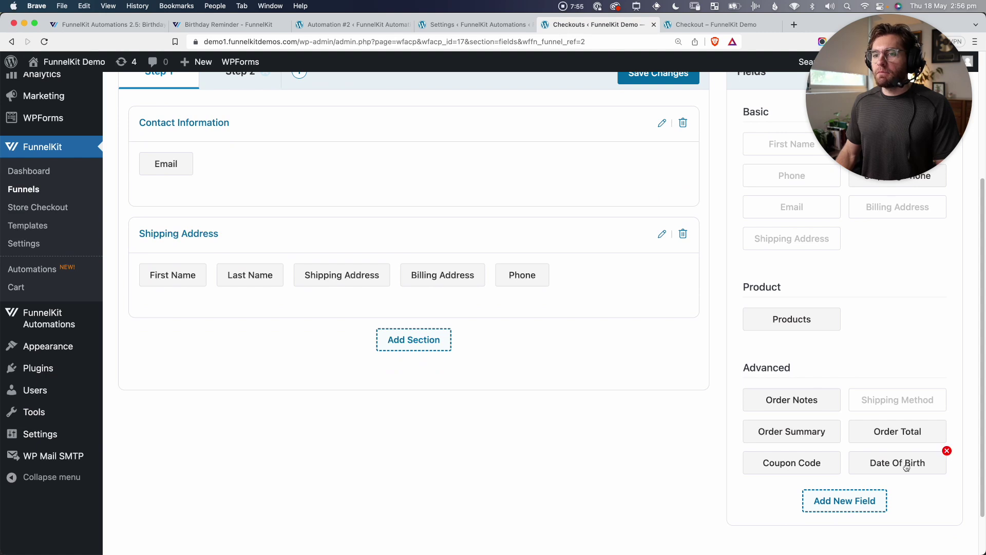
left_click_drag(900, 463, 220, 183)
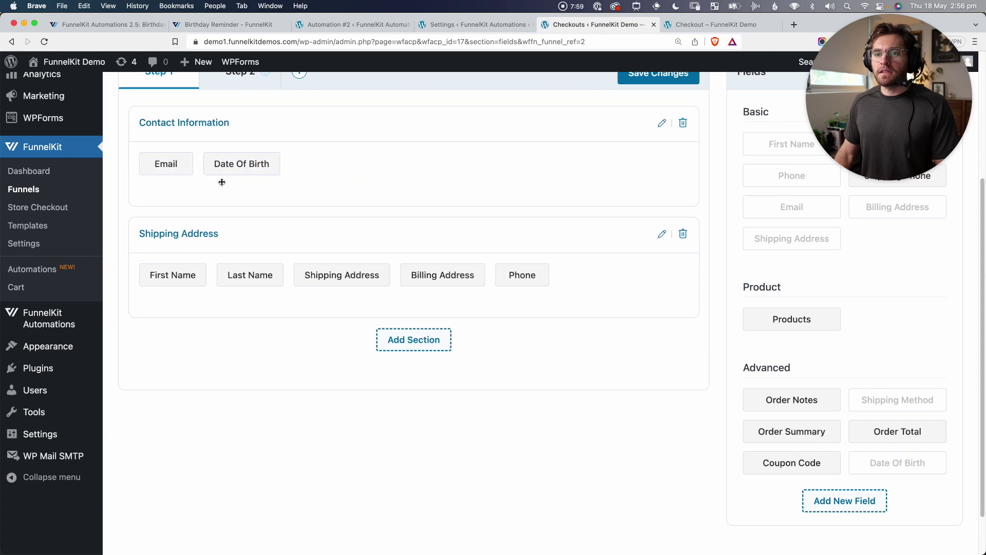
scroll(619, 277, "up", 5)
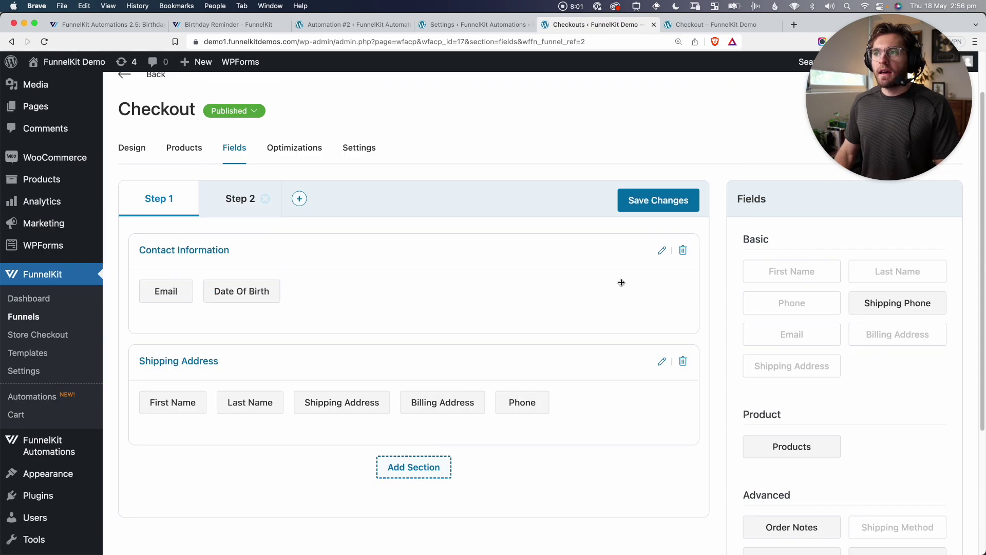
left_click(650, 204)
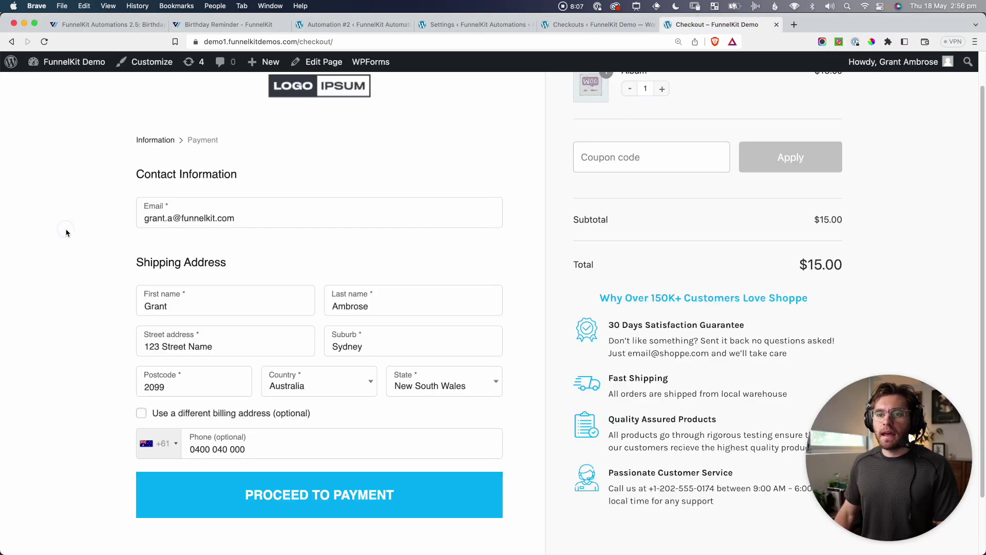
Reload the storefront checkout page and test the Date of Birth field by entering a date of birth and opening its calendar.
key("super+r")
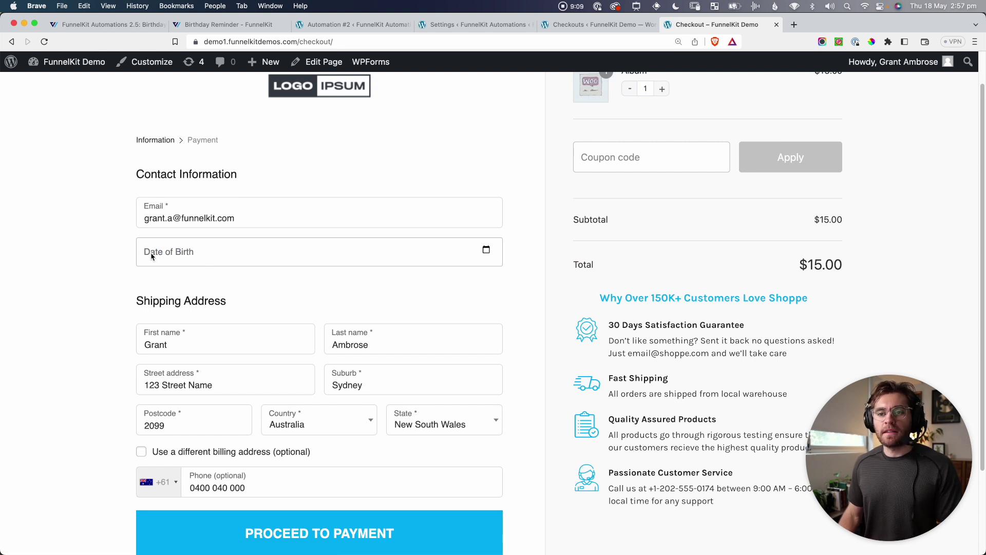
left_click(155, 257)
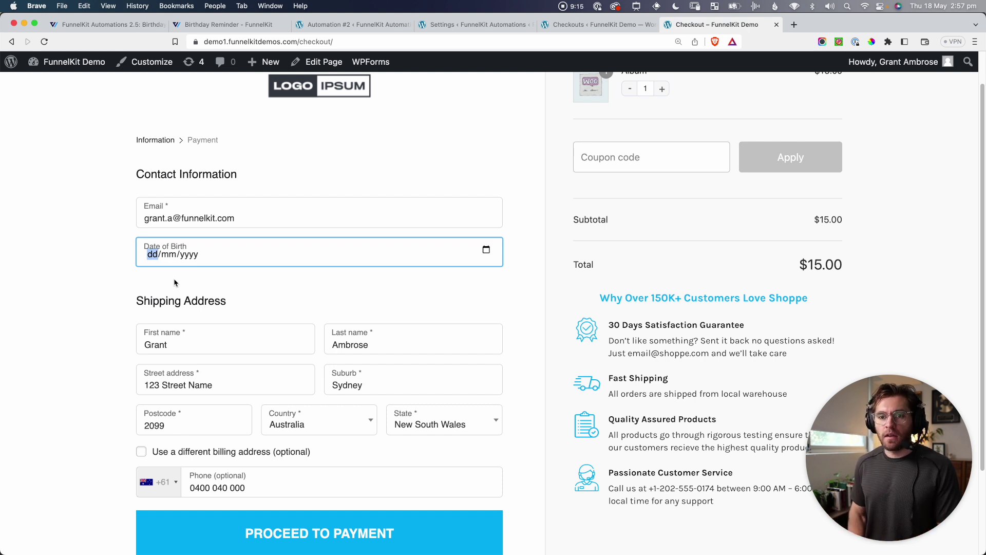
type("01/01/1990")
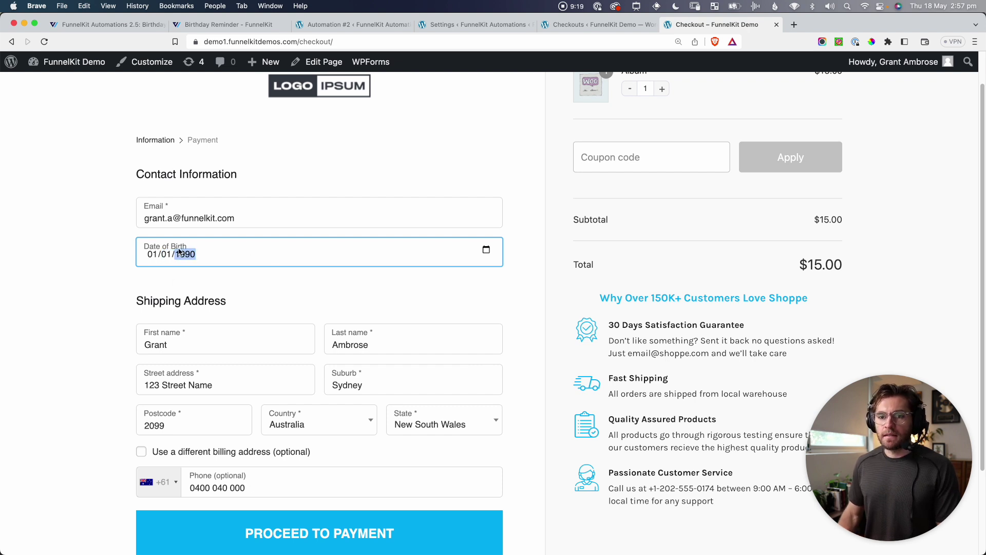
left_click(150, 235)
left_click(486, 250)
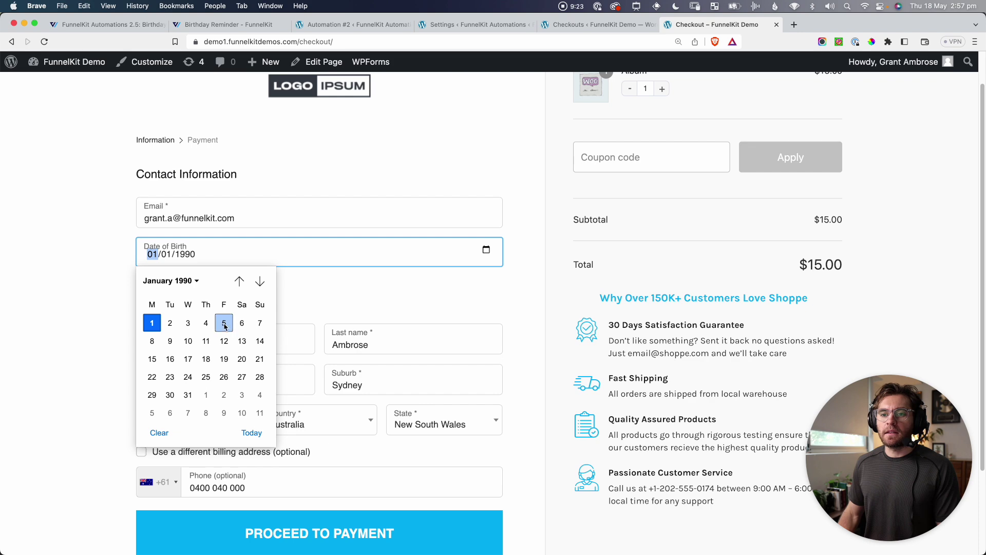
left_click(110, 226)
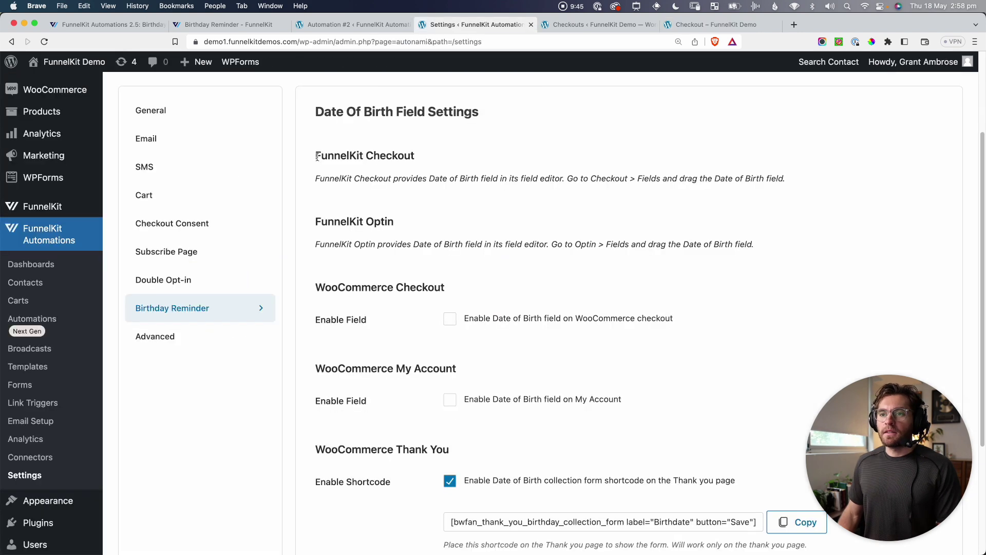
Review the FunnelKit Checkout and FunnelKit Optin instructions in the Date of Birth field settings, and open the Funnels list in a new tab.
left_click_drag(315, 155, 411, 155)
left_click(416, 156)
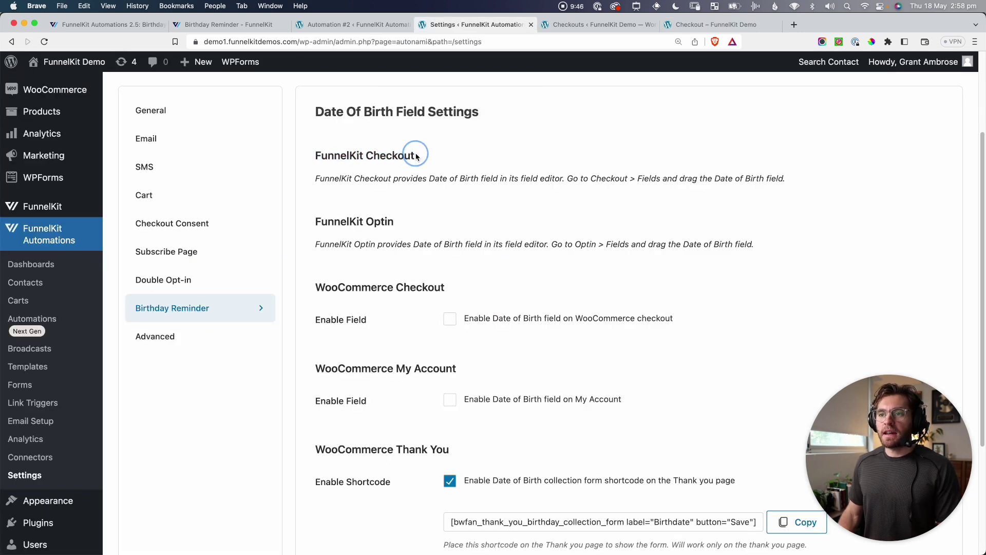
left_click_drag(317, 221, 403, 221)
left_click(403, 222)
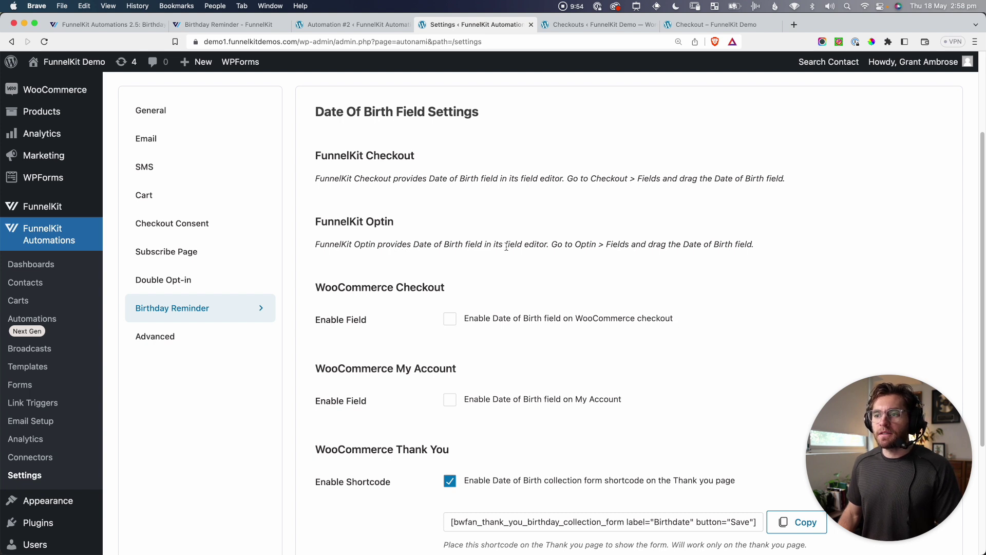
left_click(582, 245)
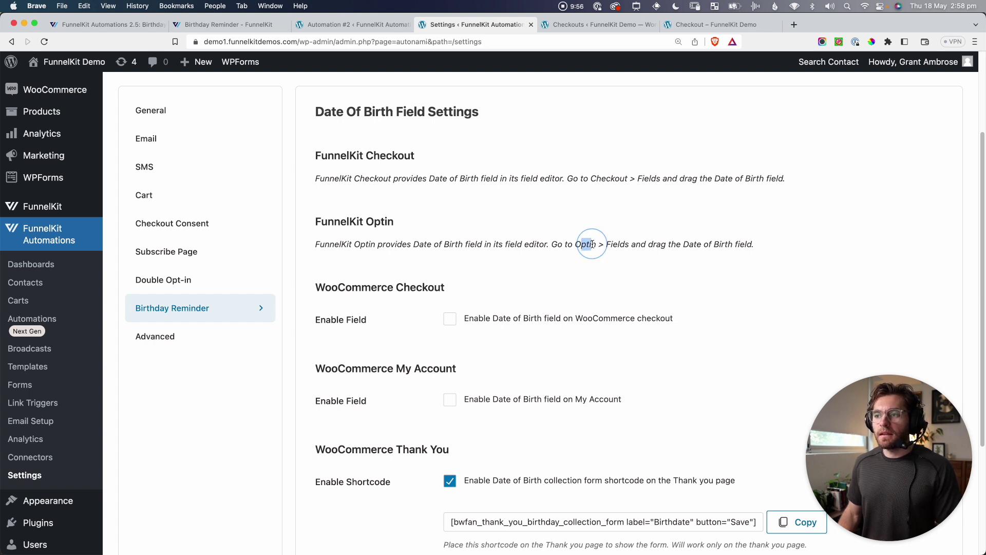
left_click(791, 244)
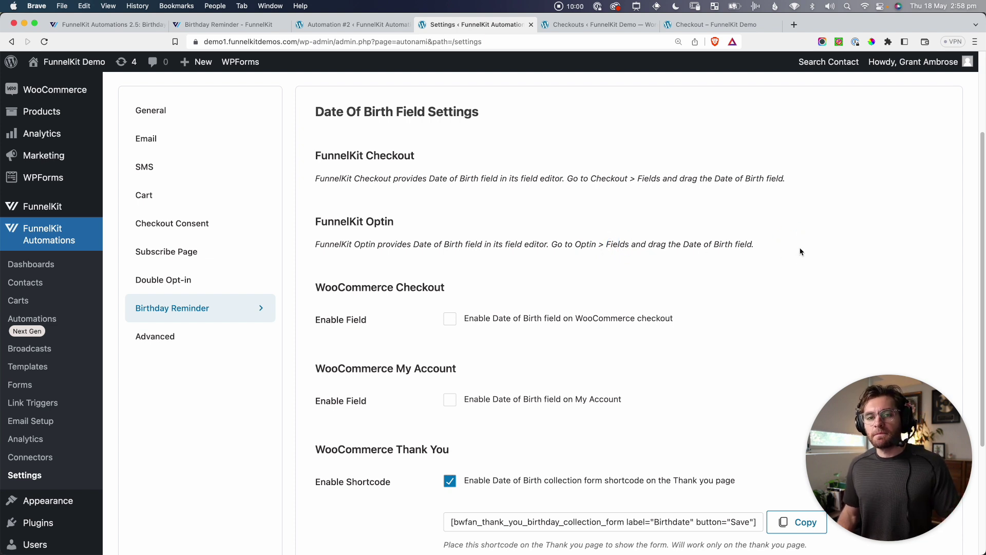
mouse_move(57, 208)
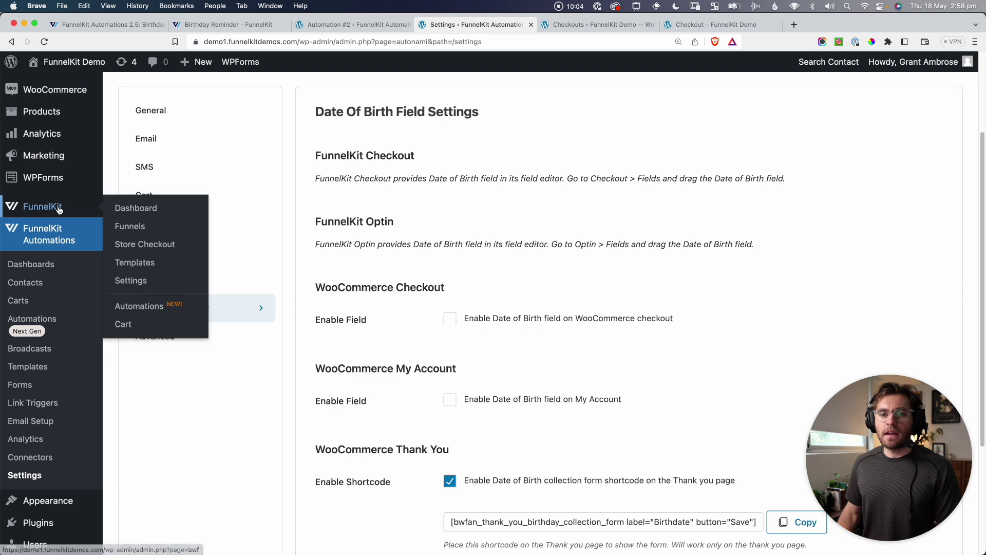
left_click(128, 227, "super")
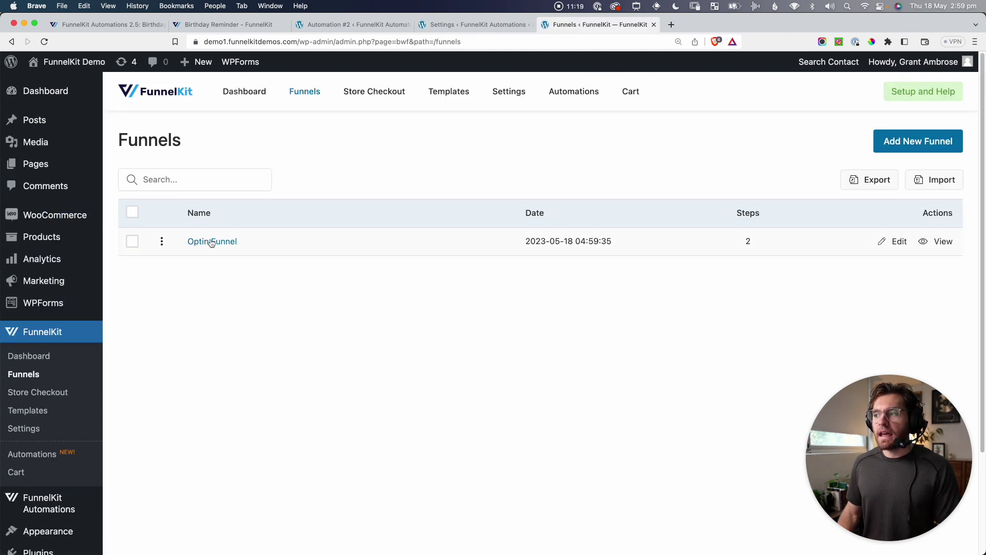
Open the Optin step of the Optin Funnel and preview its page to examine the opt-in form fields.
left_click(211, 243)
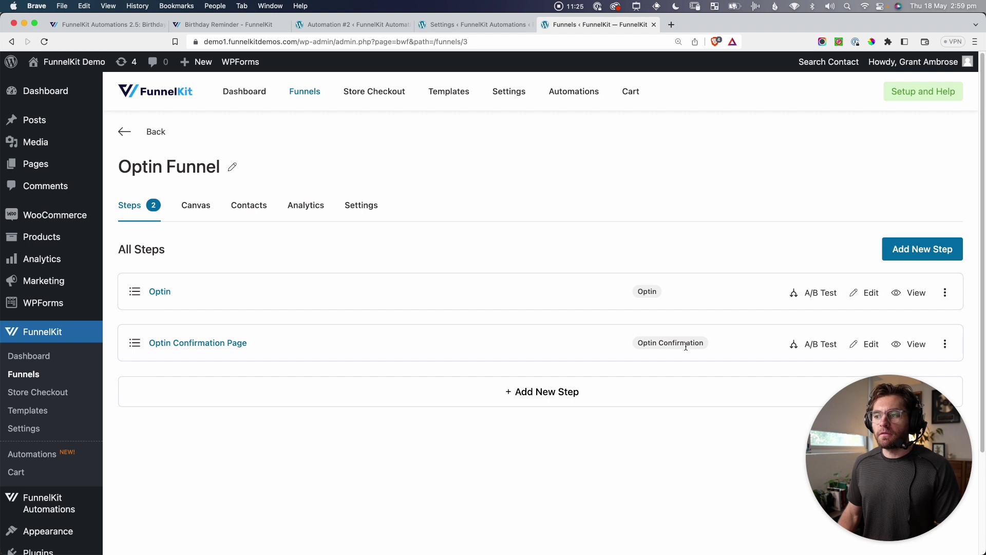
left_click(161, 289)
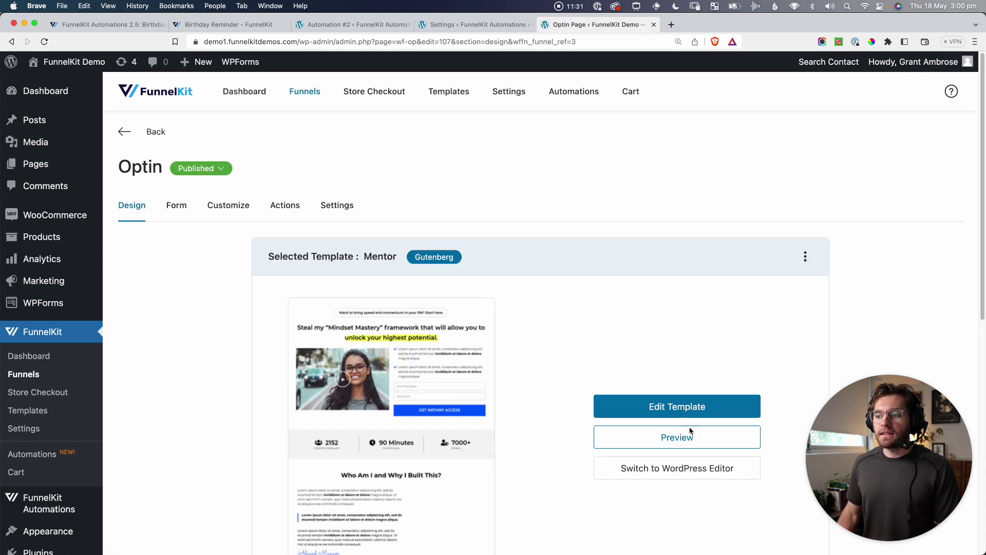
left_click(682, 438)
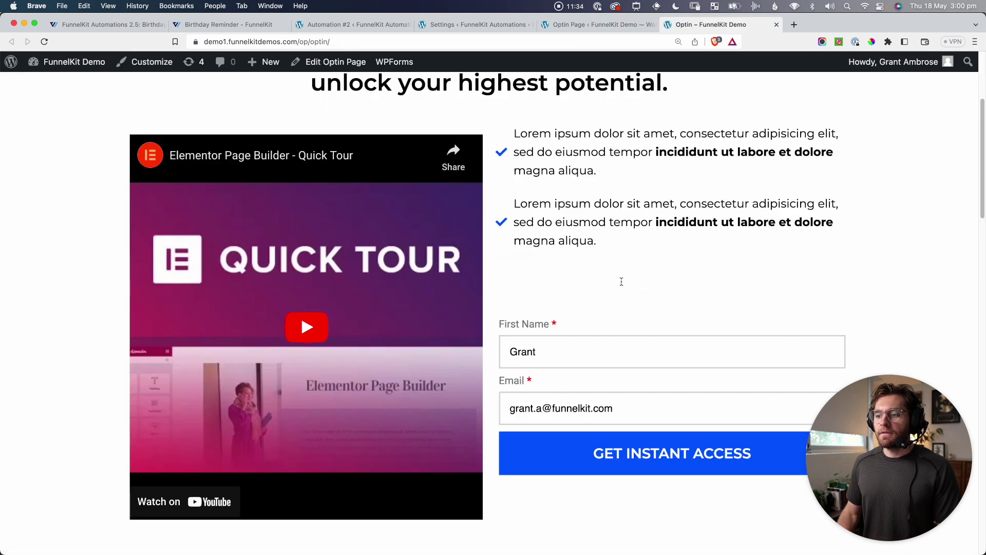
scroll(622, 282, "down", 2)
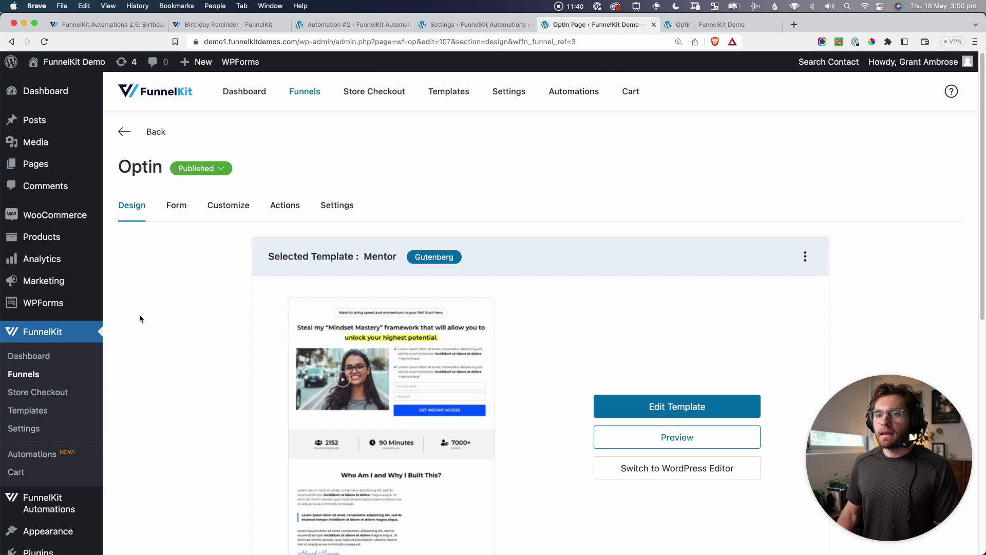
Add the Date Of Birth field to the Optin step's form, save the changes and check the form on the reloaded opt-in page.
left_click(176, 207)
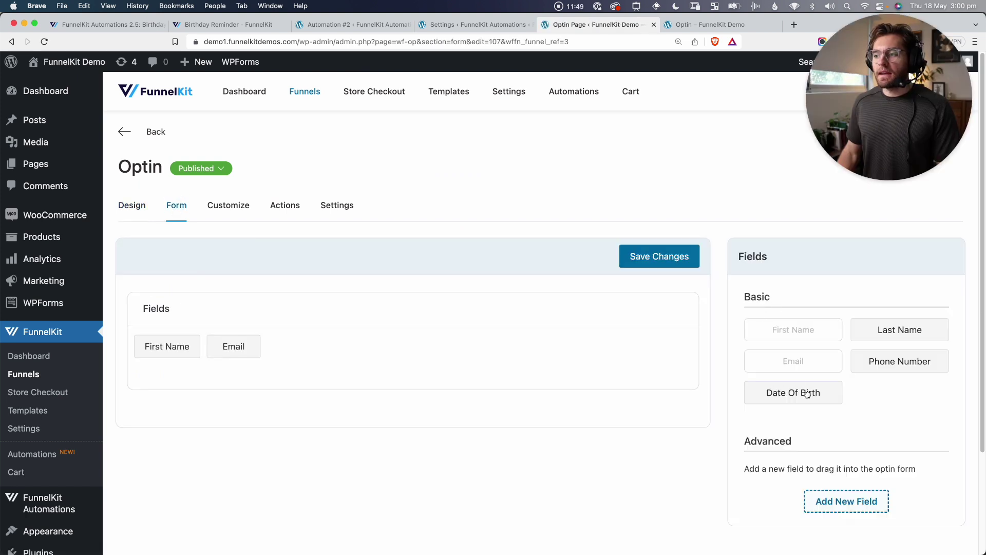
left_click_drag(806, 394, 446, 354)
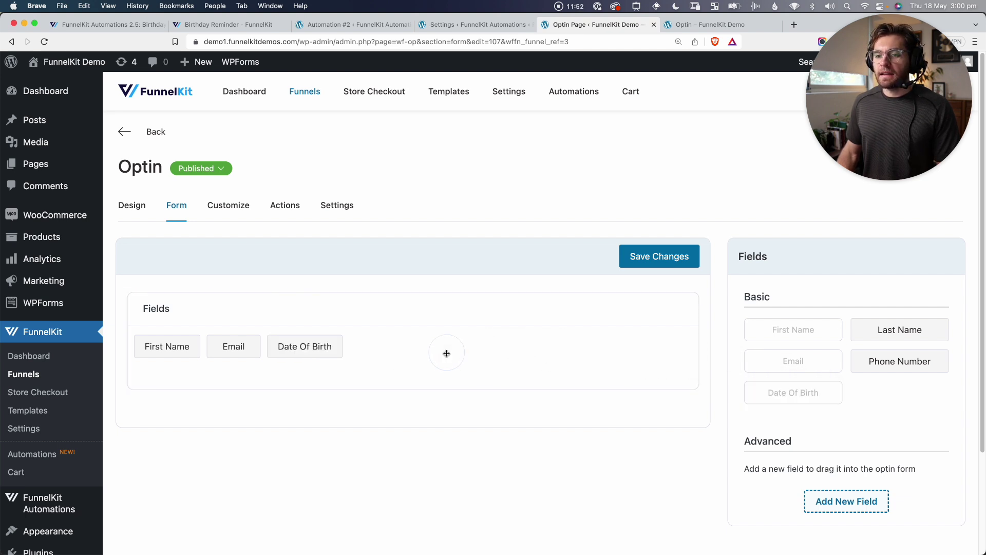
left_click(660, 260)
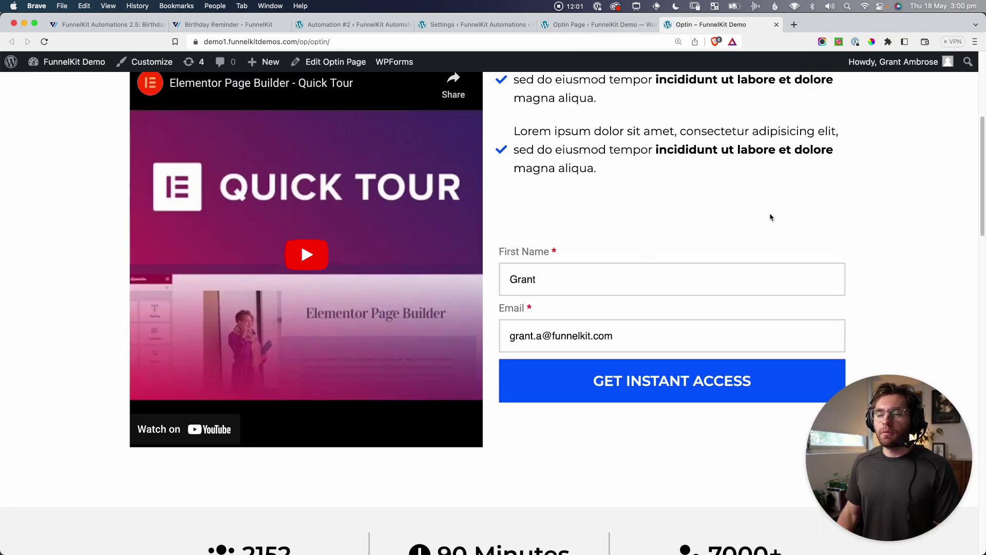
key("super+r")
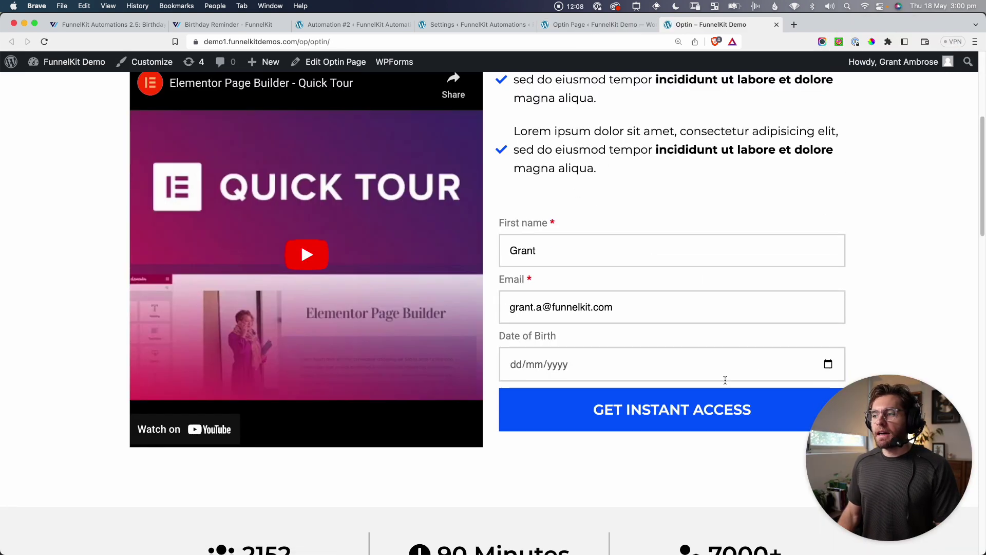
scroll(702, 389, "down", 1)
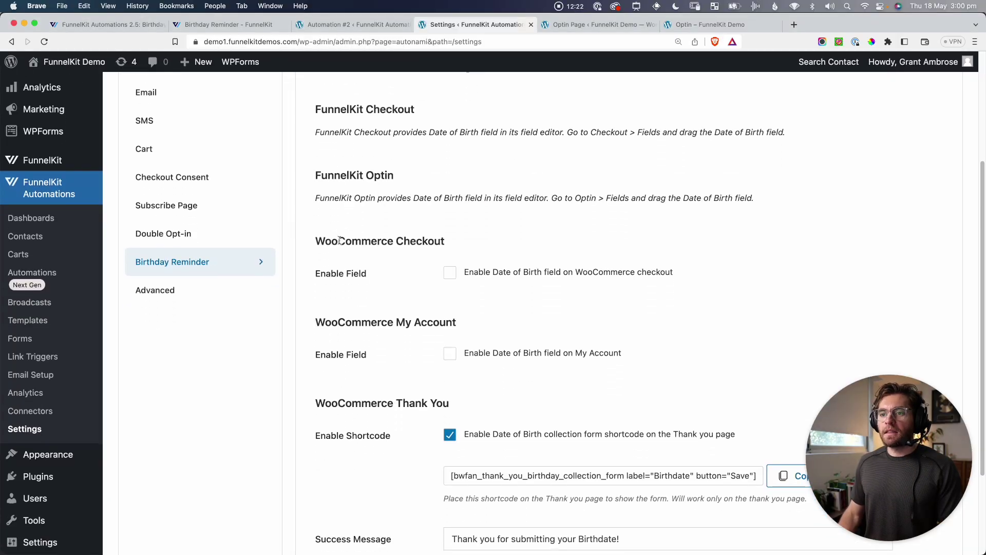
Compare the FunnelKit Checkout and WooCommerce Checkout sections in the Birthday Reminder settings.
left_click_drag(319, 242, 441, 240)
left_click(442, 240)
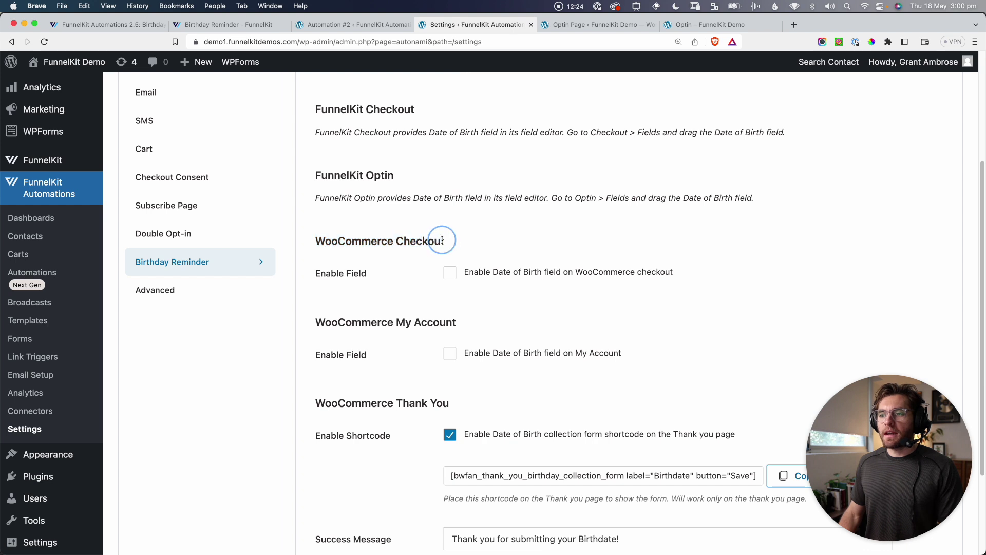
left_click(328, 111)
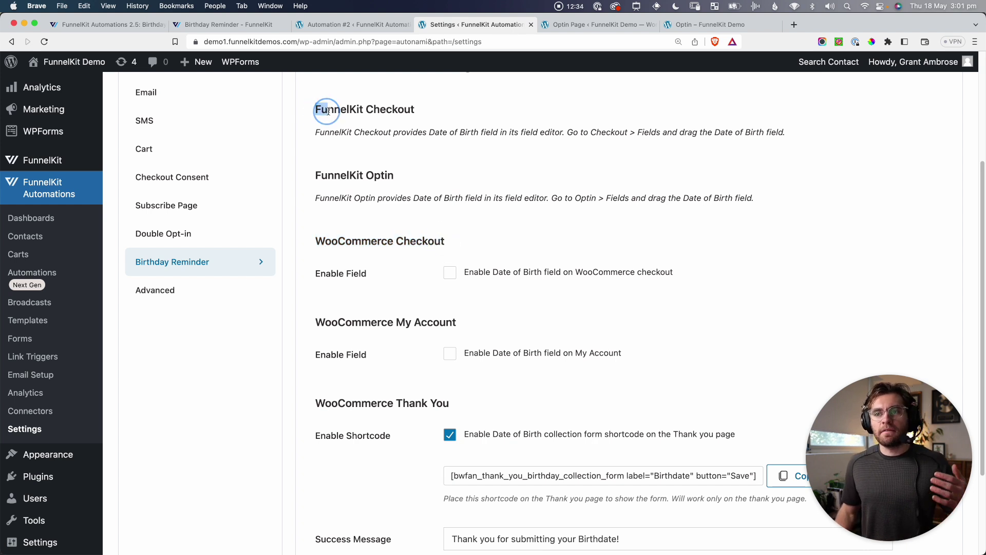
left_click_drag(328, 112, 406, 115)
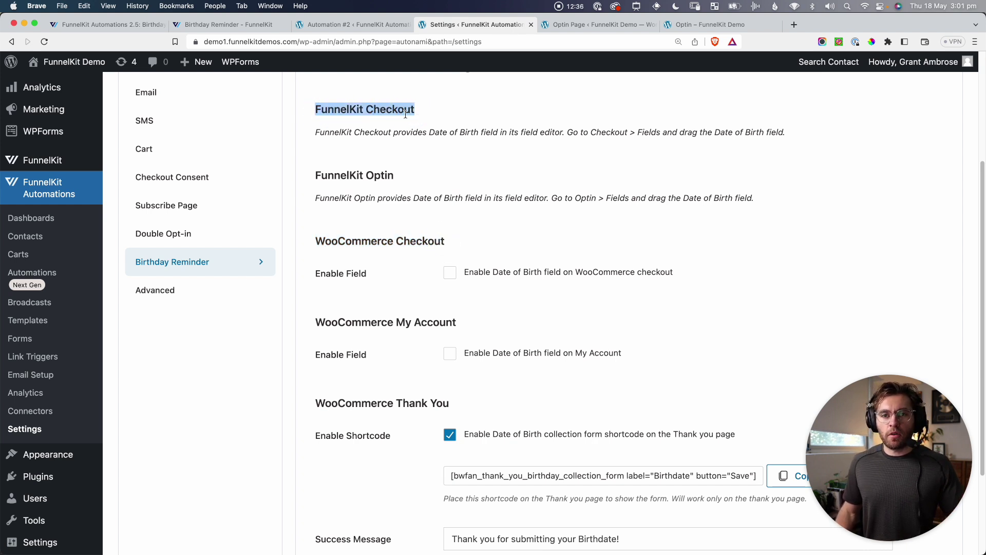
left_click_drag(315, 242, 443, 241)
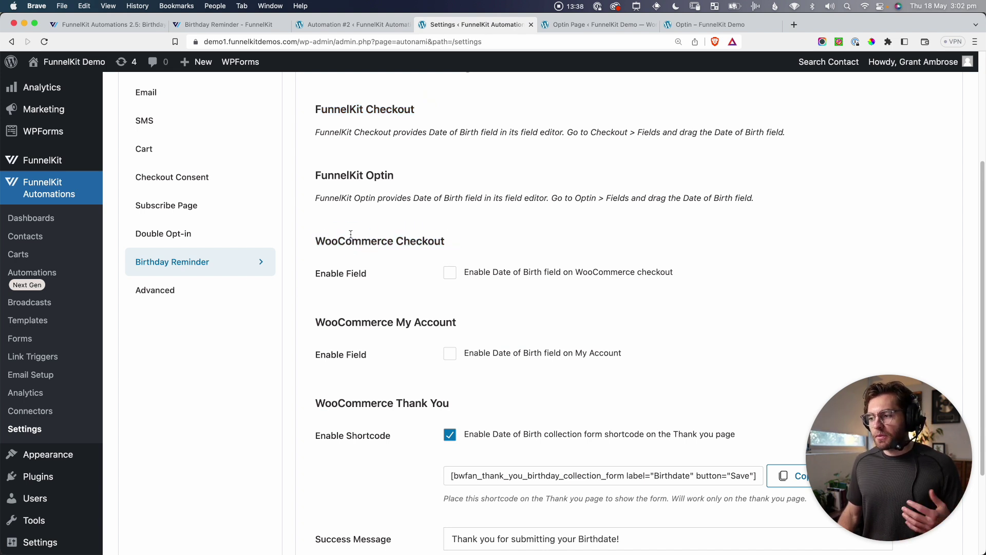
left_click_drag(316, 110, 418, 111)
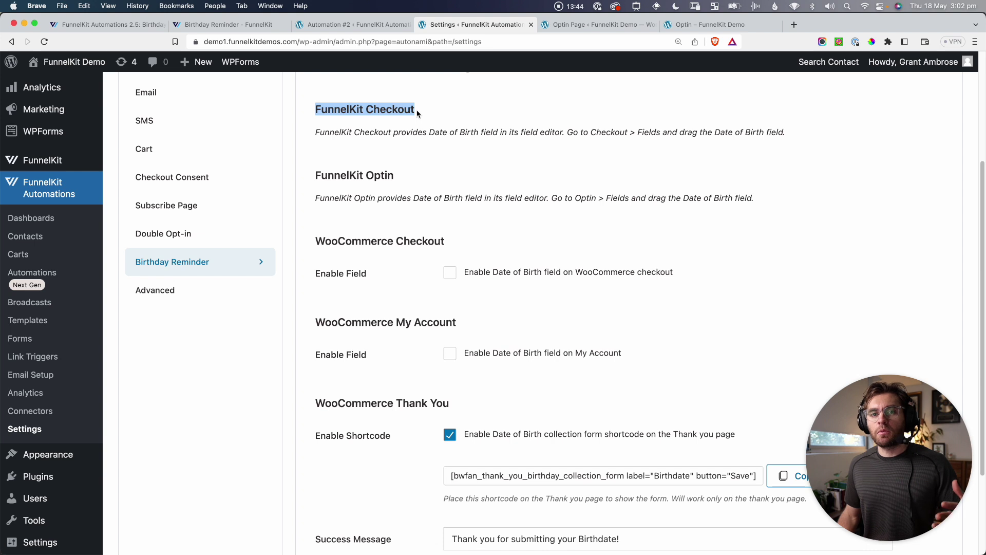
left_click_drag(317, 241, 449, 247)
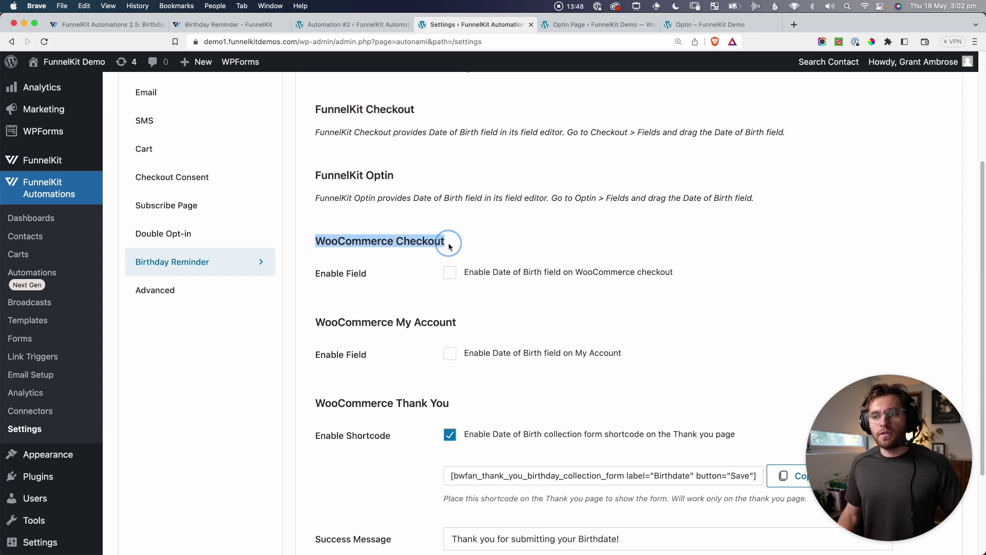
left_click(440, 242)
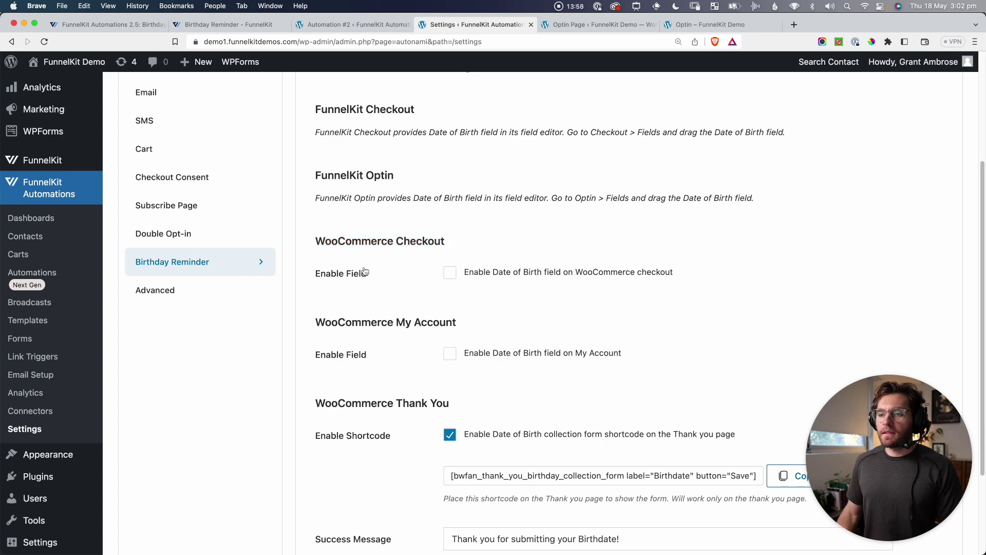
left_click_drag(320, 241, 440, 240)
left_click(447, 235)
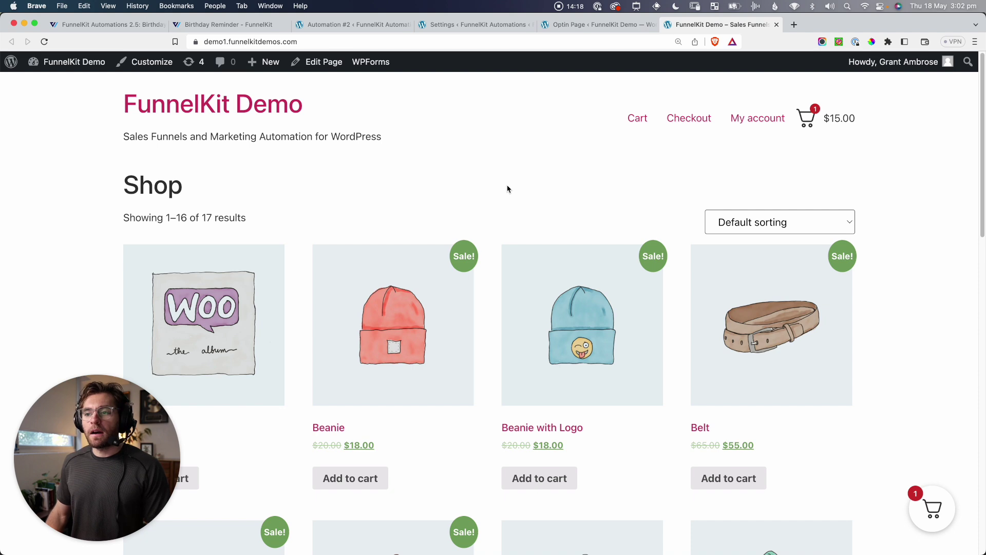
Proceed from the storefront cart to checkout and revisit the FunnelKit Checkout section of the Birthday Reminder settings.
left_click(932, 511)
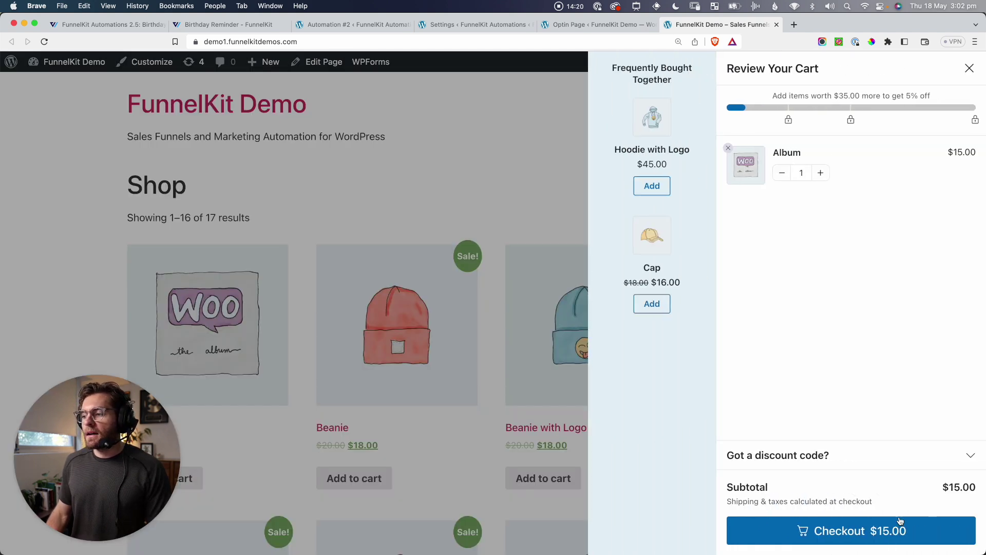
left_click(845, 529)
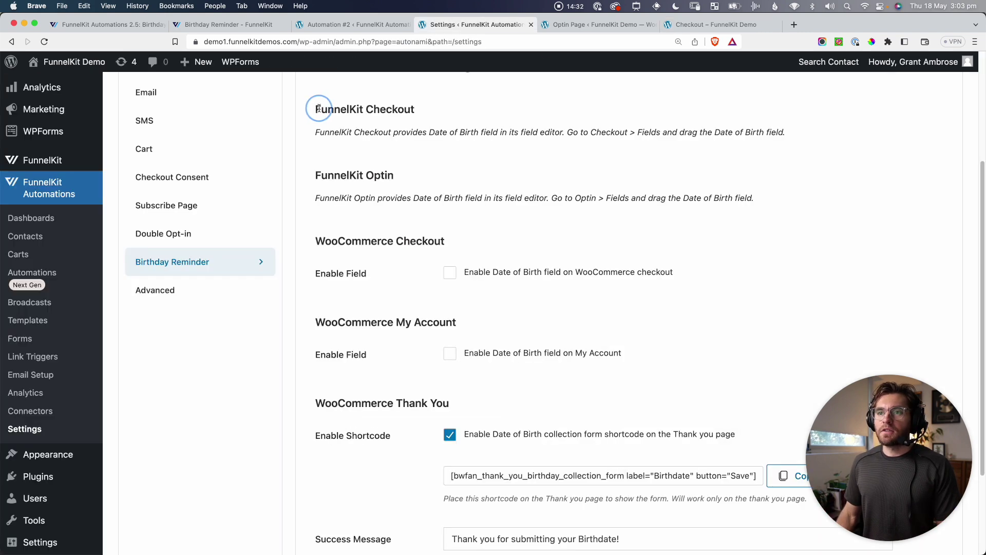
left_click_drag(309, 107, 416, 108)
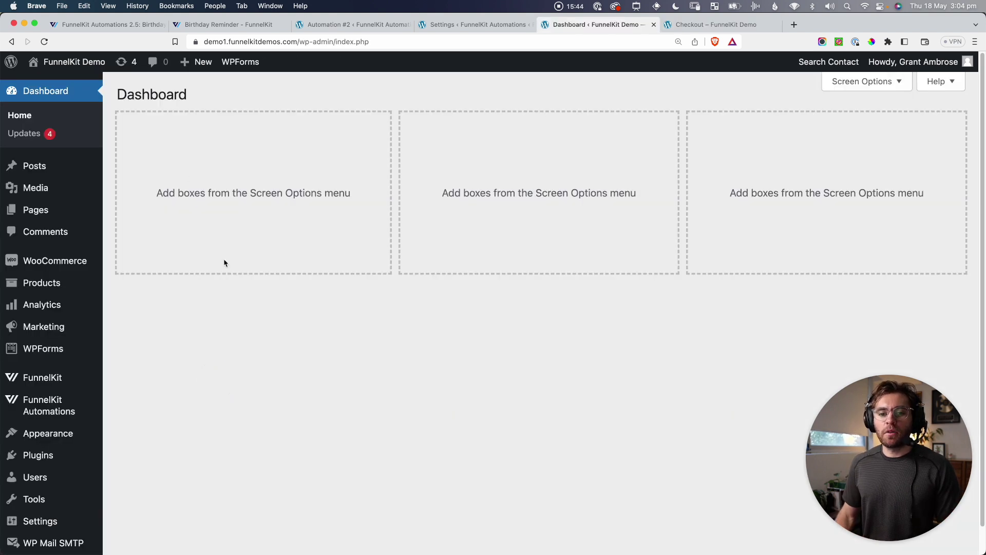
Open FunnelKit's Store Checkout and set its status to Draft.
mouse_move(52, 378)
left_click(135, 417)
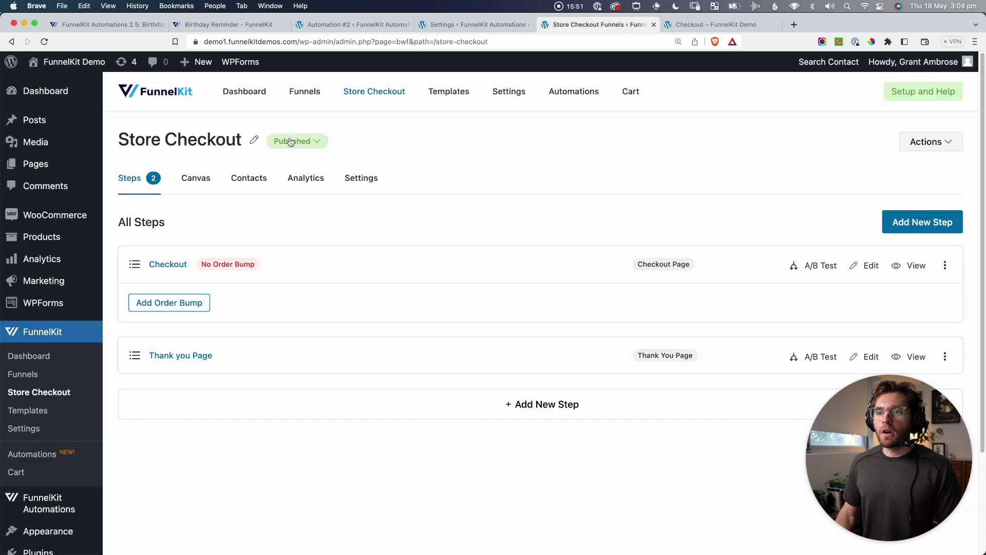
left_click(294, 143)
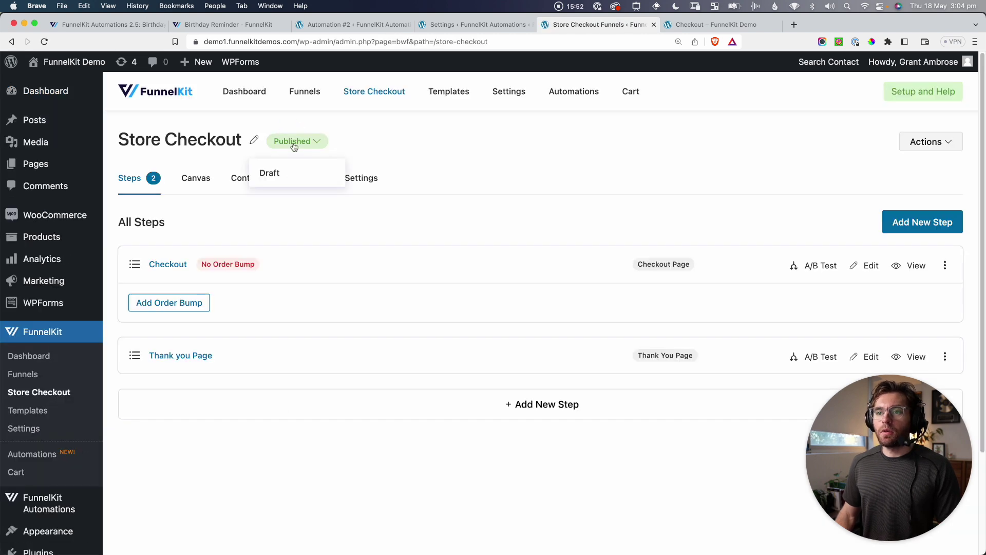
left_click(272, 174)
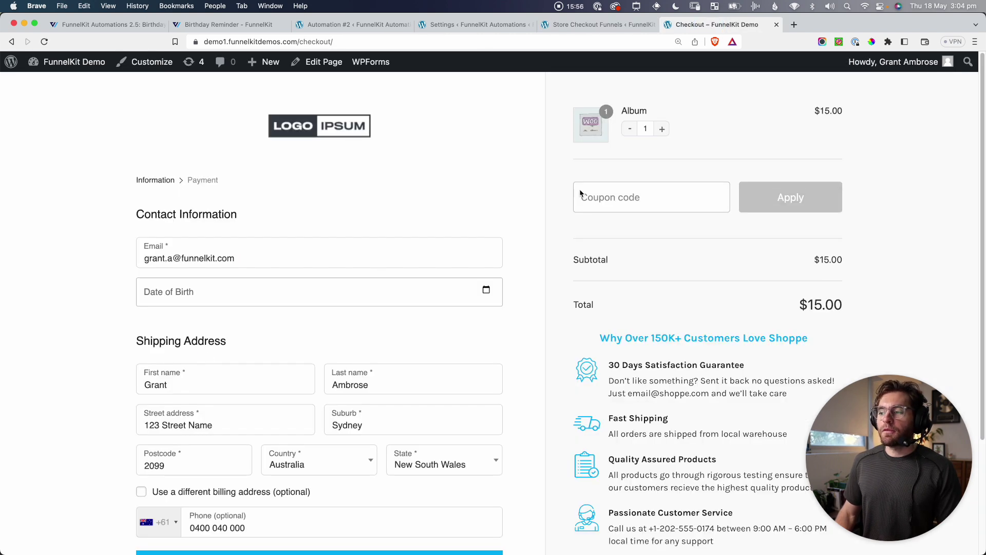
Reload the storefront checkout page and review the fields of the default WooCommerce checkout form.
key("super+r")
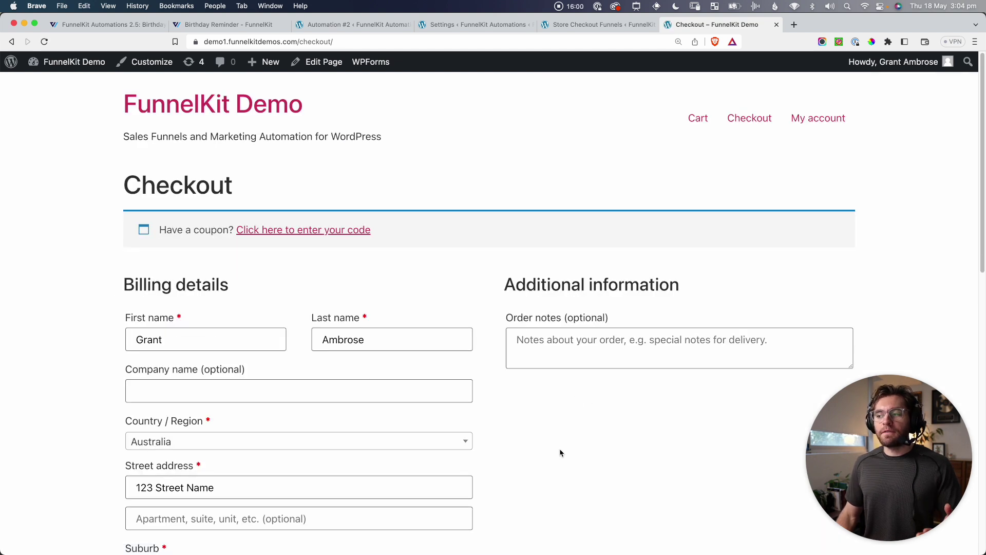
scroll(551, 464, "down", 1)
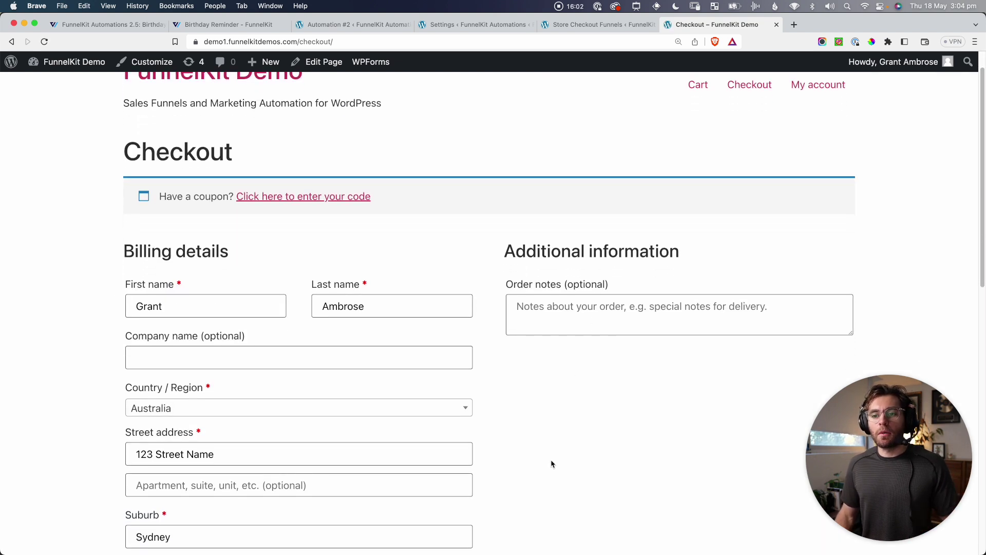
scroll(552, 464, "up", 1)
scroll(569, 450, "down", 3)
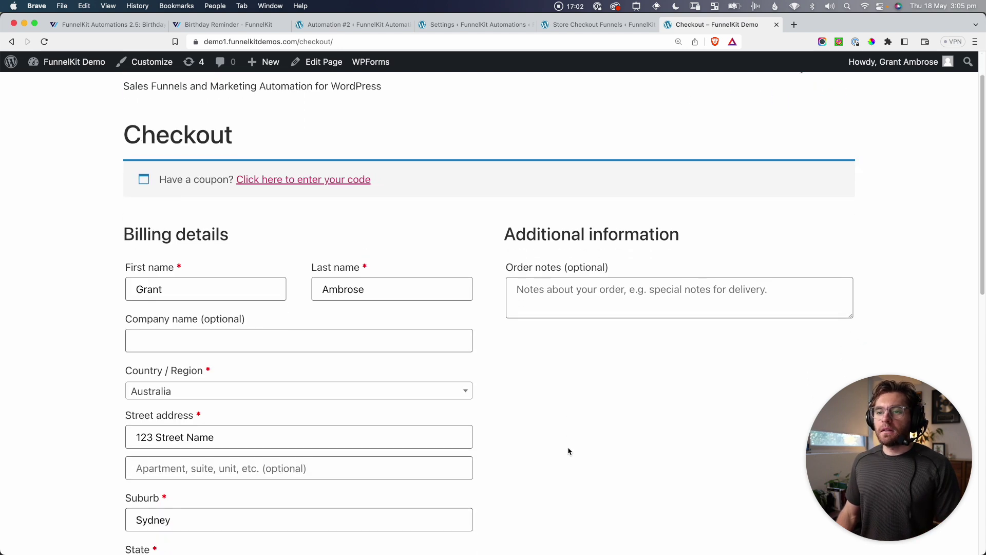
scroll(569, 451, "down", 3)
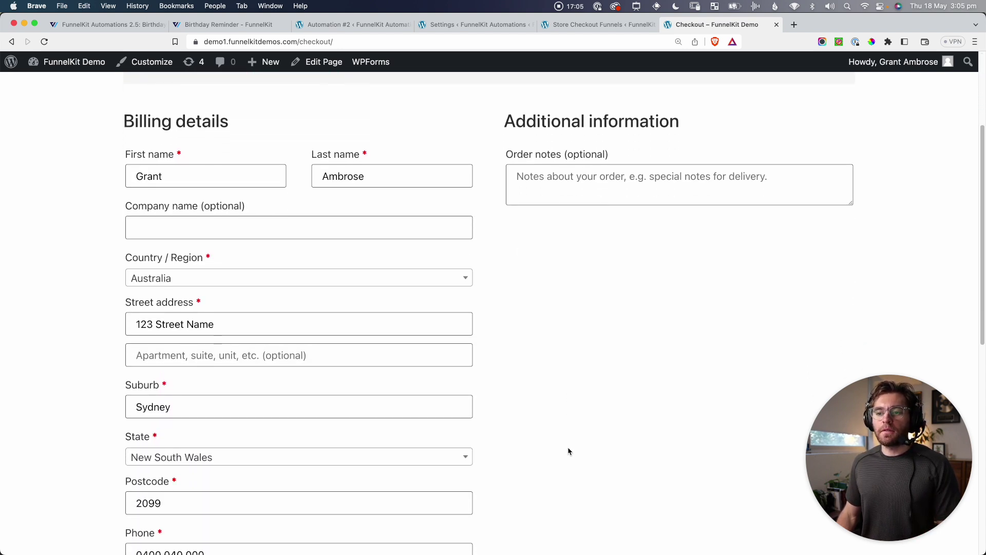
scroll(569, 451, "down", 1)
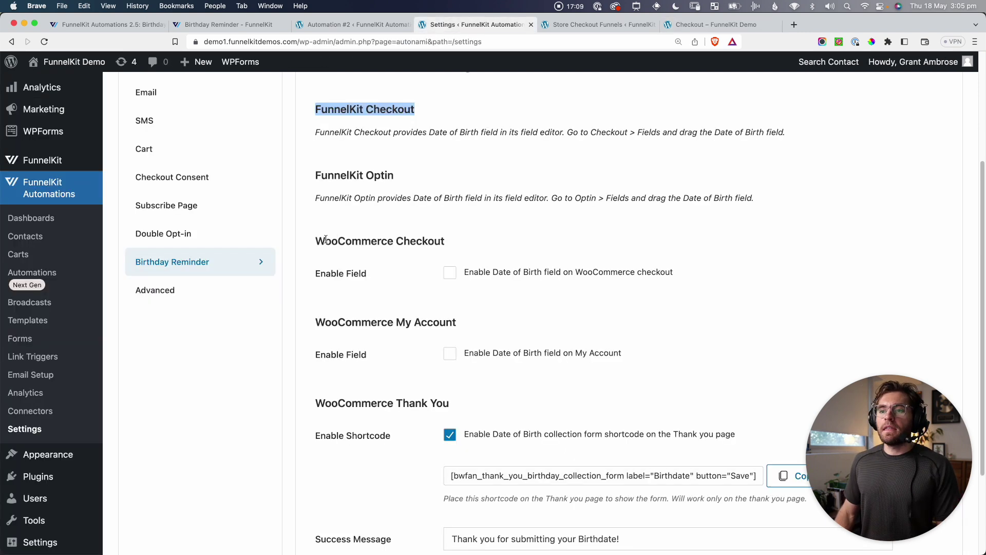
Enable the Date of Birth field on WooCommerce checkout in the Birthday Reminder settings and save the settings.
left_click_drag(316, 240, 440, 237)
left_click(434, 241)
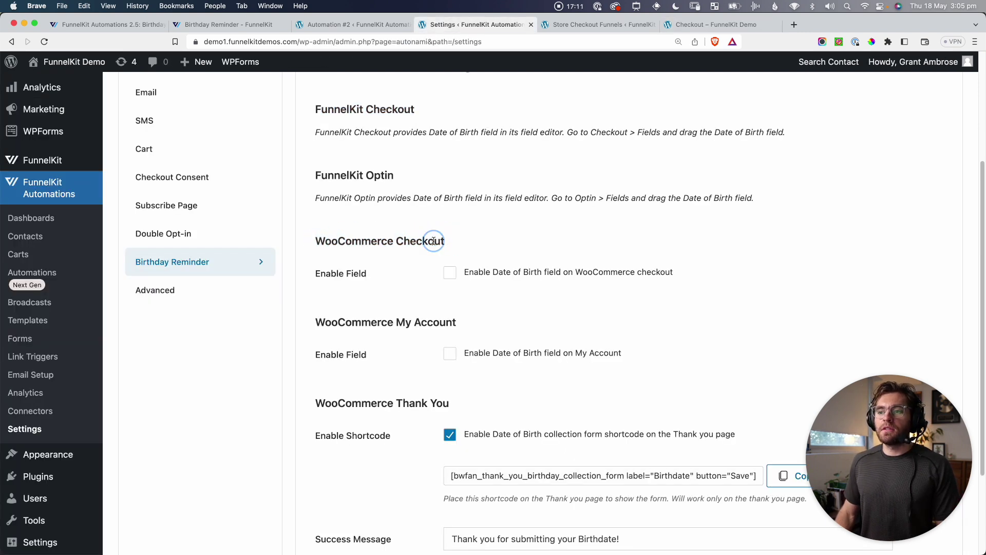
left_click(451, 275)
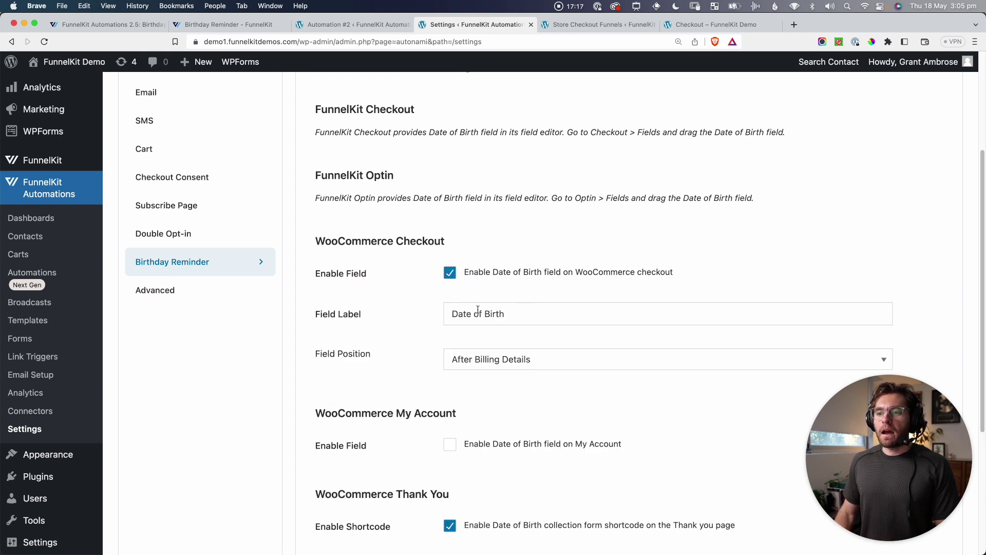
left_click_drag(456, 314, 511, 314)
left_click(509, 316)
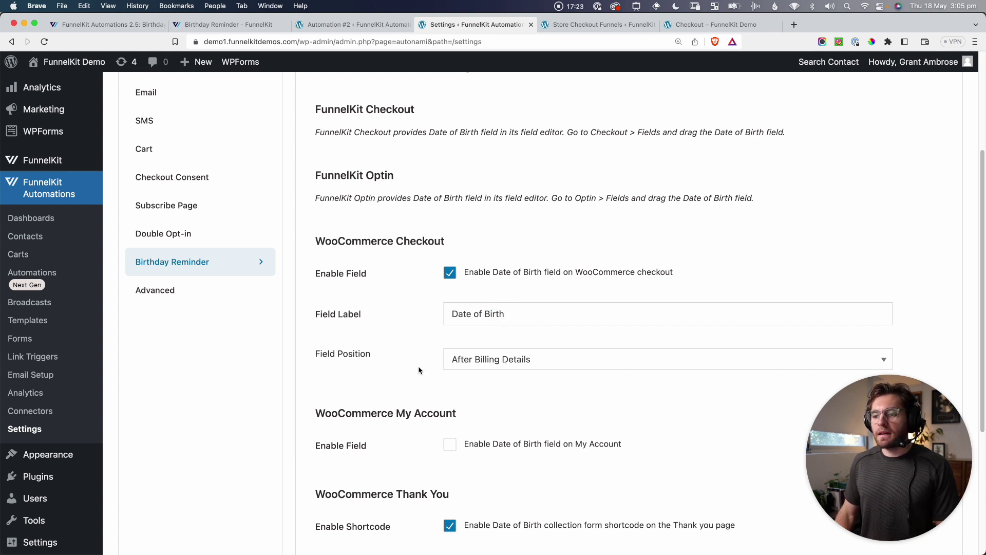
scroll(418, 370, "down", 5)
left_click(348, 467)
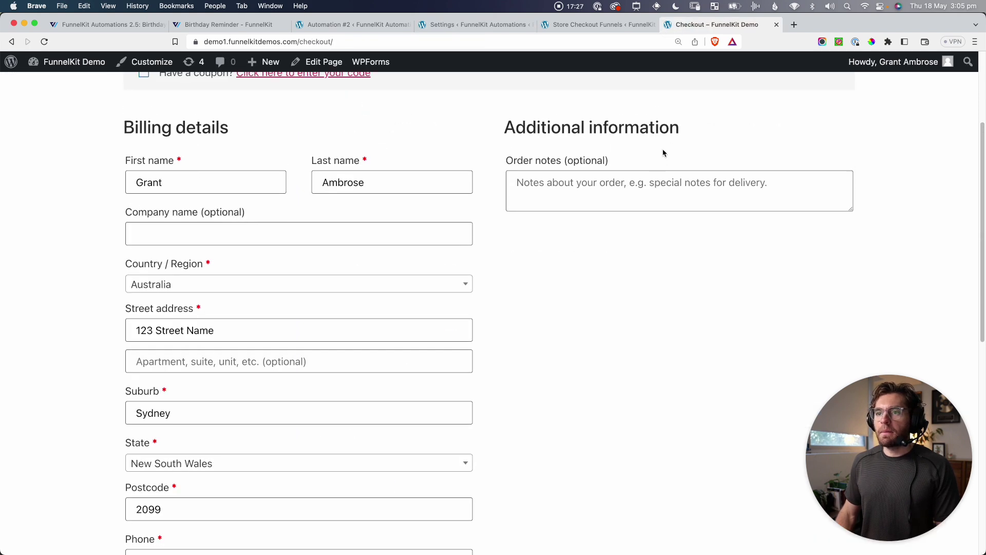
Reload the storefront checkout page and check for the Date of Birth field after the billing details.
key("super+r")
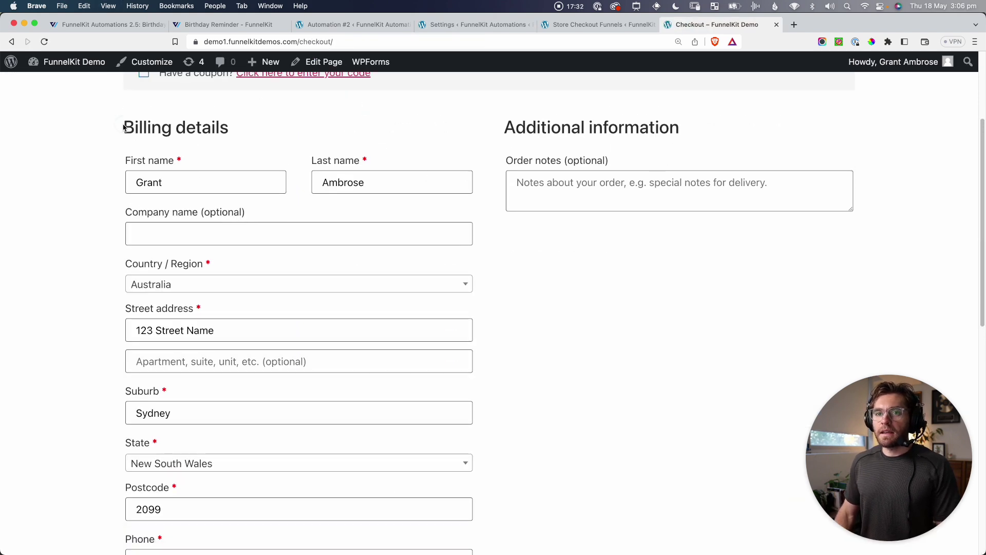
left_click_drag(124, 127, 264, 144)
left_click(269, 144)
scroll(269, 143, "down", 6)
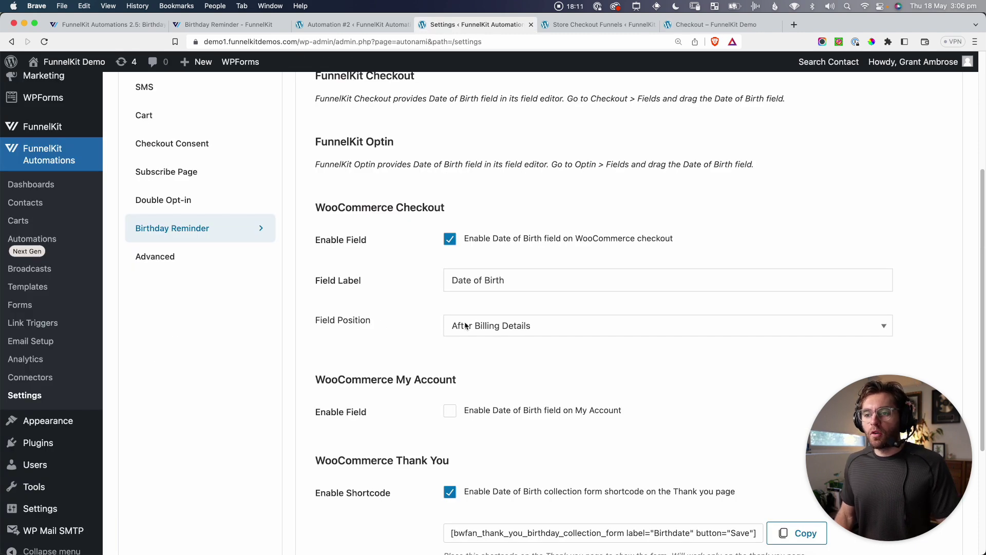
Set the WooCommerce checkout Date of Birth field position to Before Order Notes and save the settings.
left_click(495, 327)
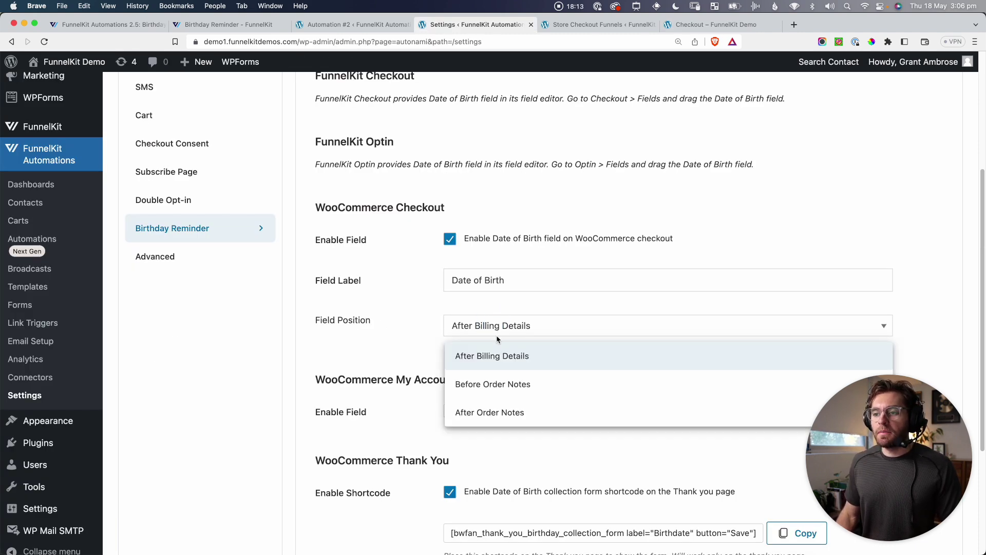
left_click(512, 390)
scroll(508, 386, "down", 5)
left_click(383, 465)
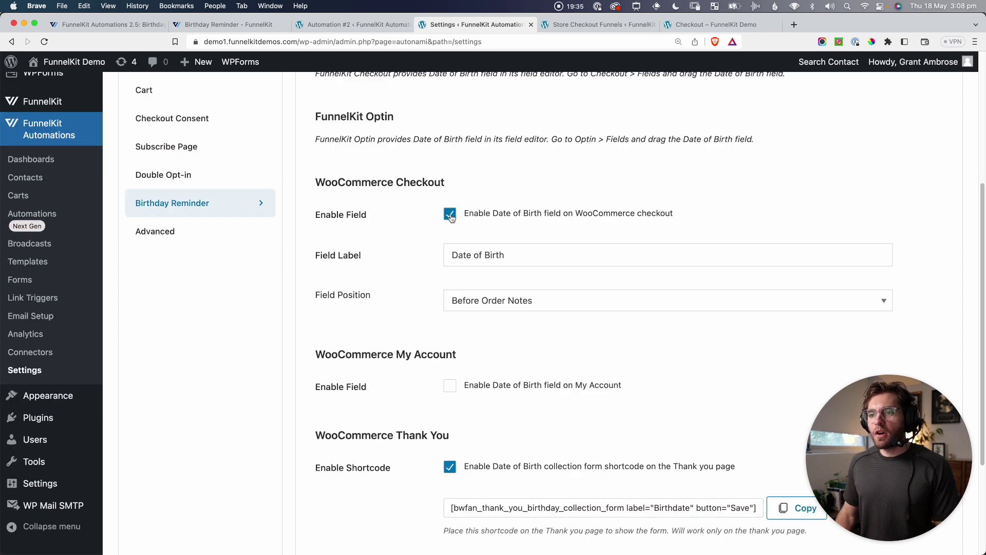
Disable the Date of Birth field on WooCommerce checkout and save the Birthday Reminder settings.
left_click(450, 215)
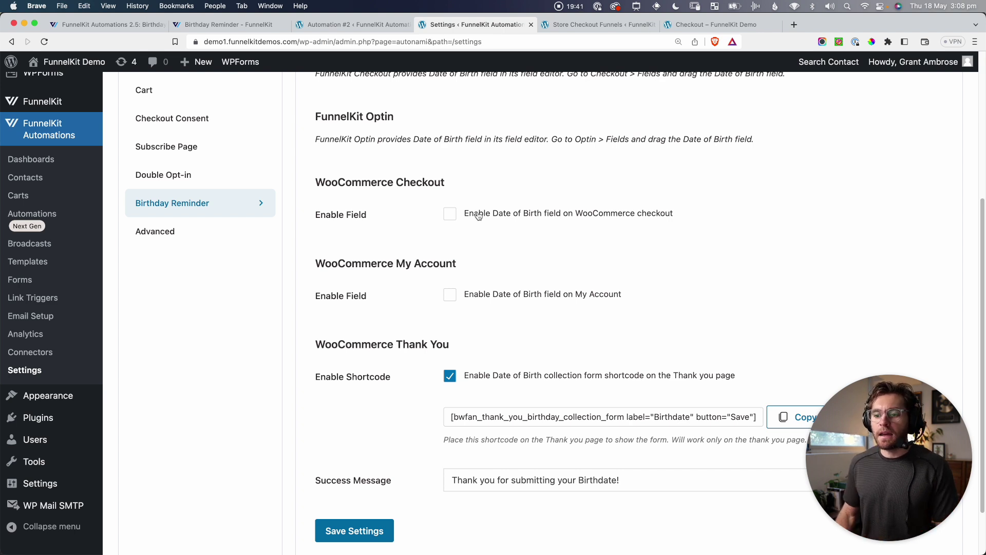
left_click(358, 520)
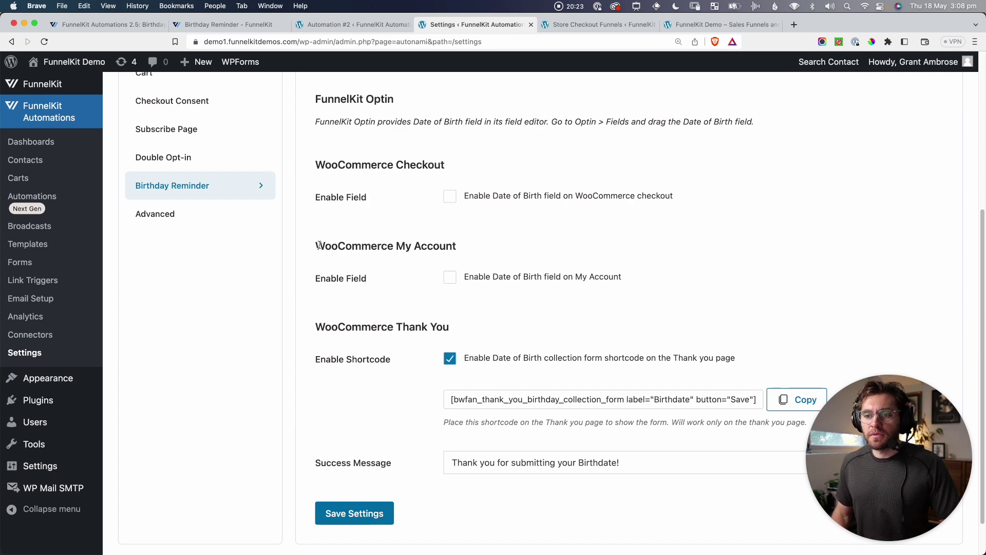
left_click_drag(318, 245, 455, 247)
left_click(468, 260)
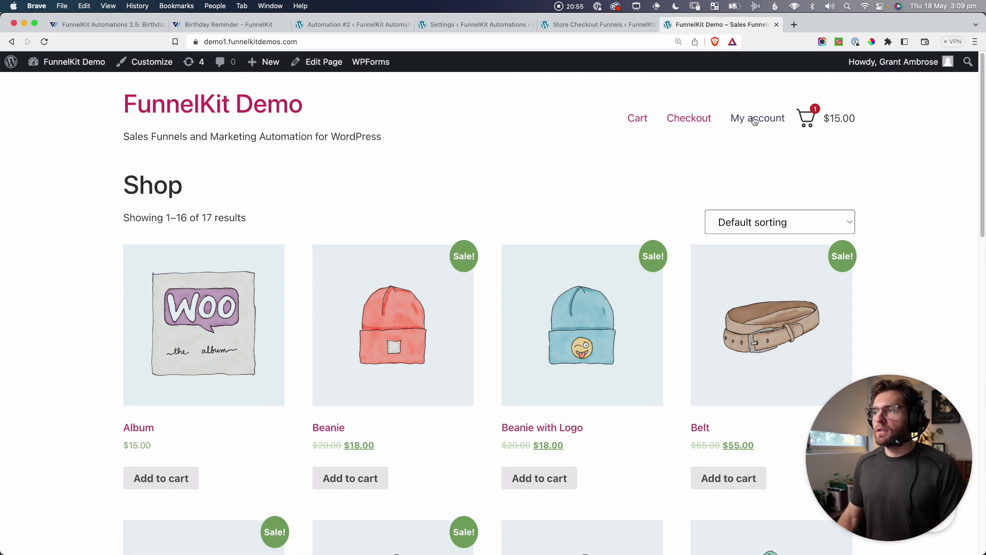
Open the account details form from the storefront's My account page and review its fields.
left_click(754, 119)
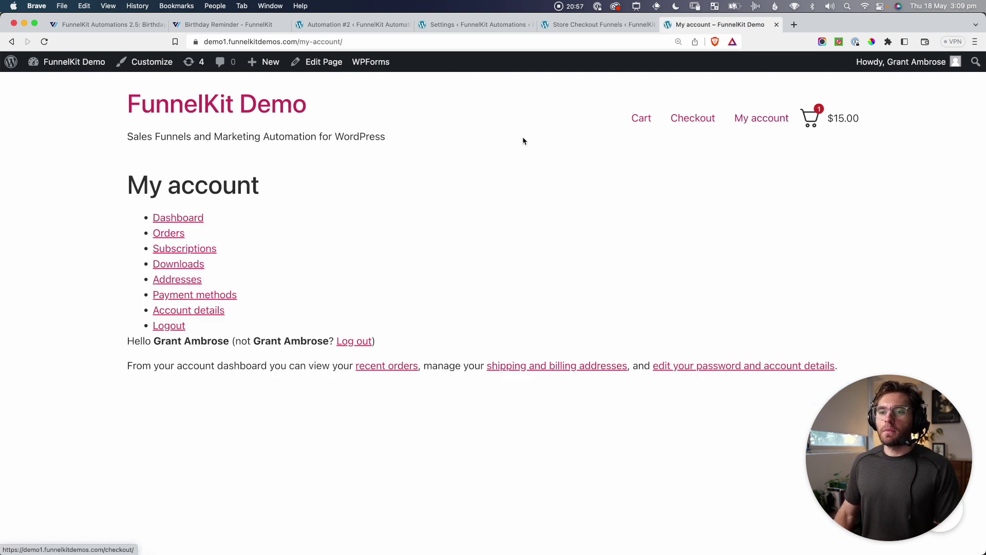
left_click(207, 312)
scroll(208, 312, "down", 5)
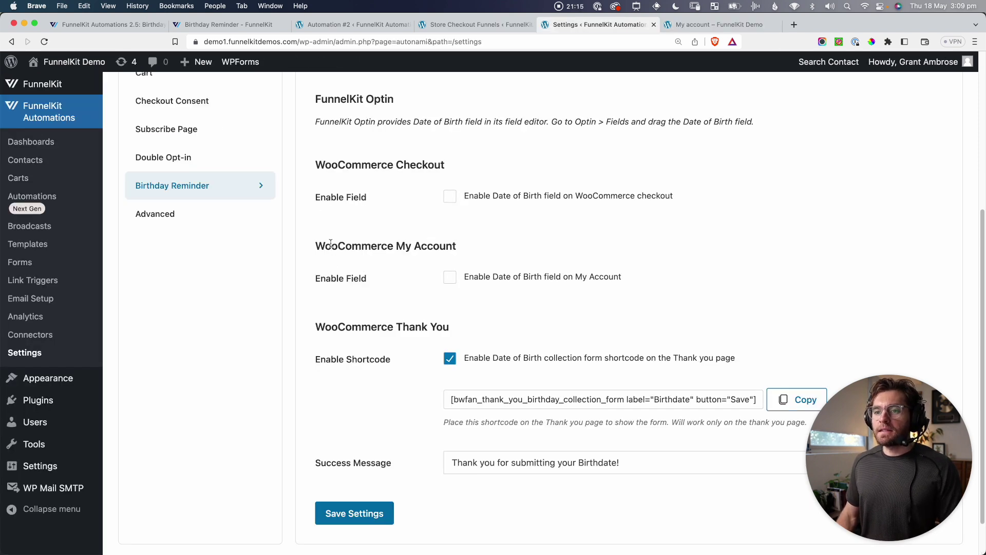
Enable the Date of Birth field on My Account, save the settings and check the storefront's account details form for it.
left_click(450, 277)
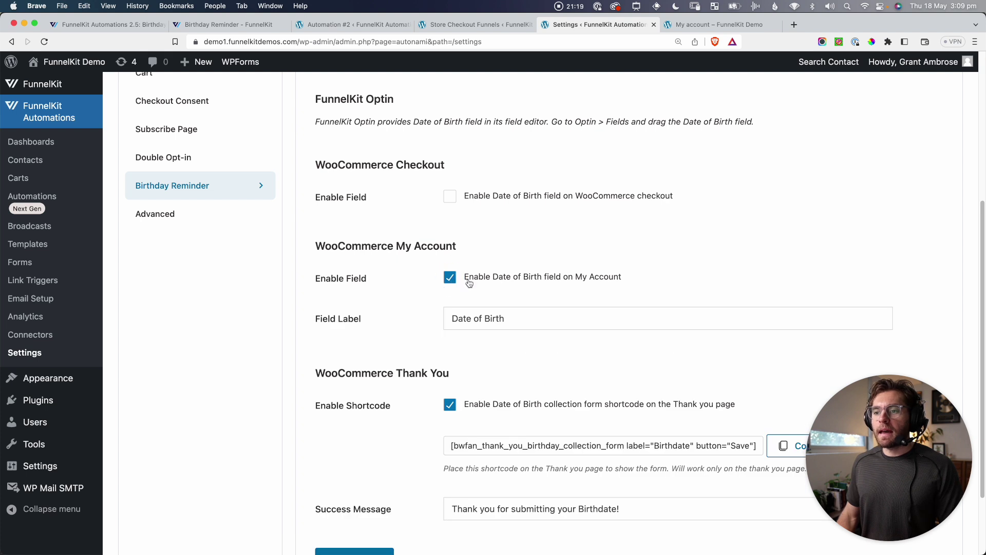
scroll(398, 370, "down", 2)
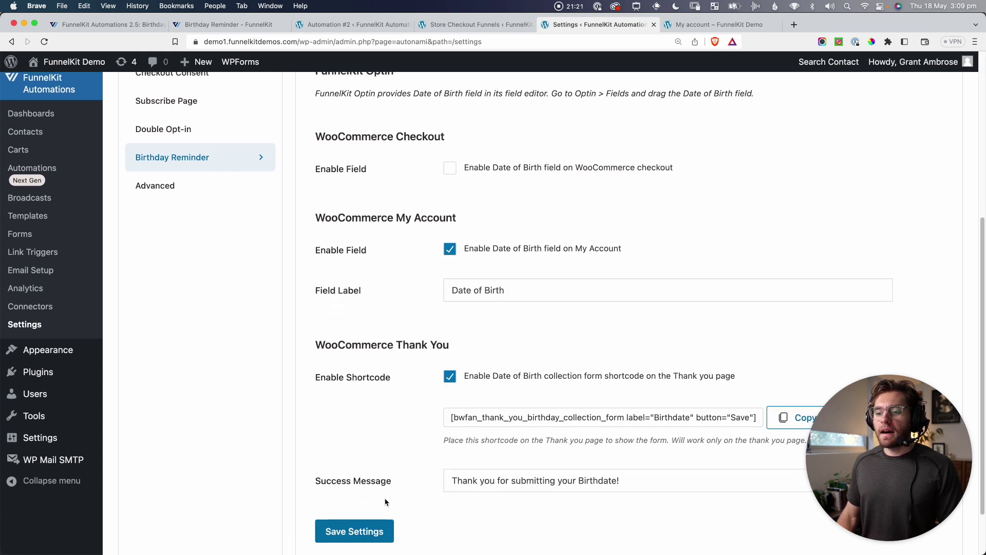
left_click(370, 531)
left_click(710, 24)
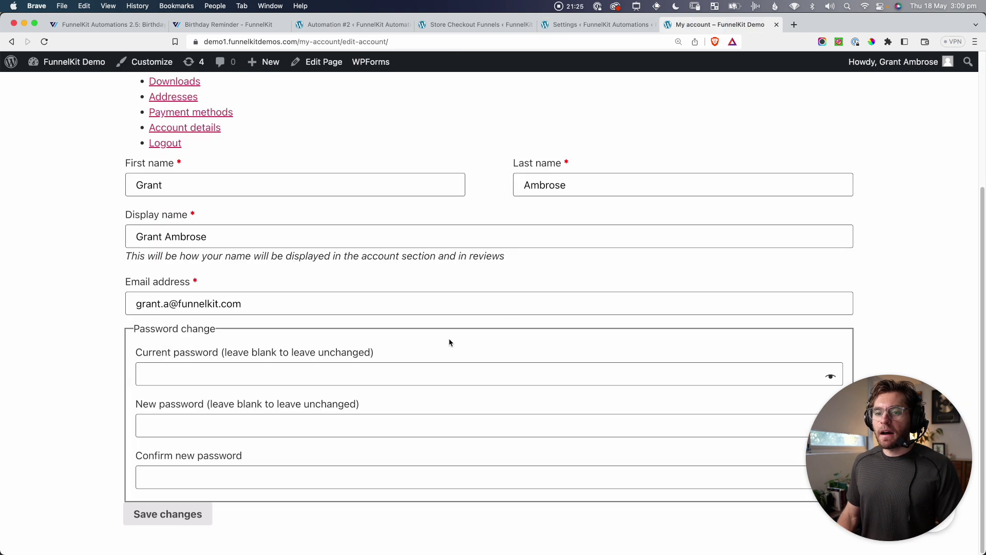
scroll(467, 220, "down", 3)
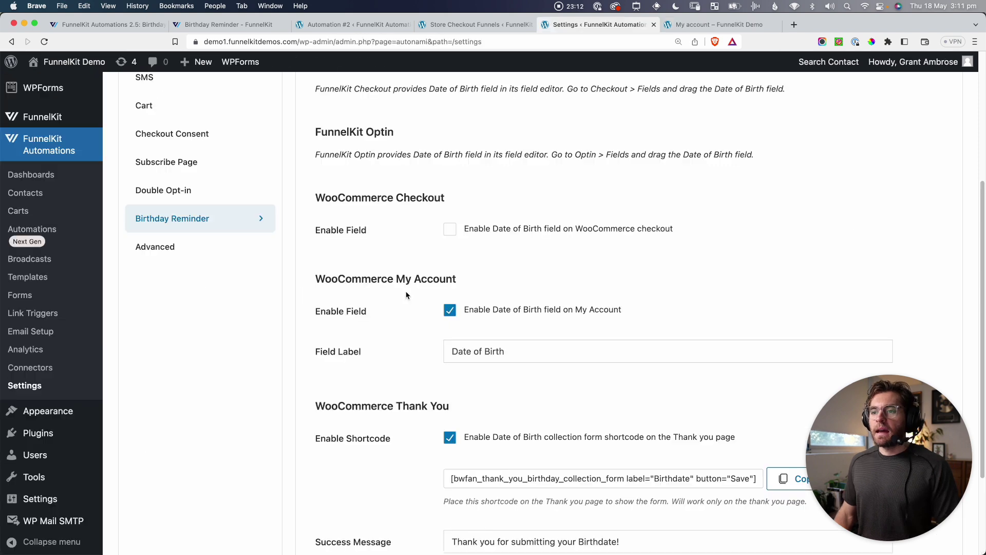
Copy the Date of Birth collection form shortcode from the WooCommerce Thank You settings.
scroll(406, 296, "down", 4)
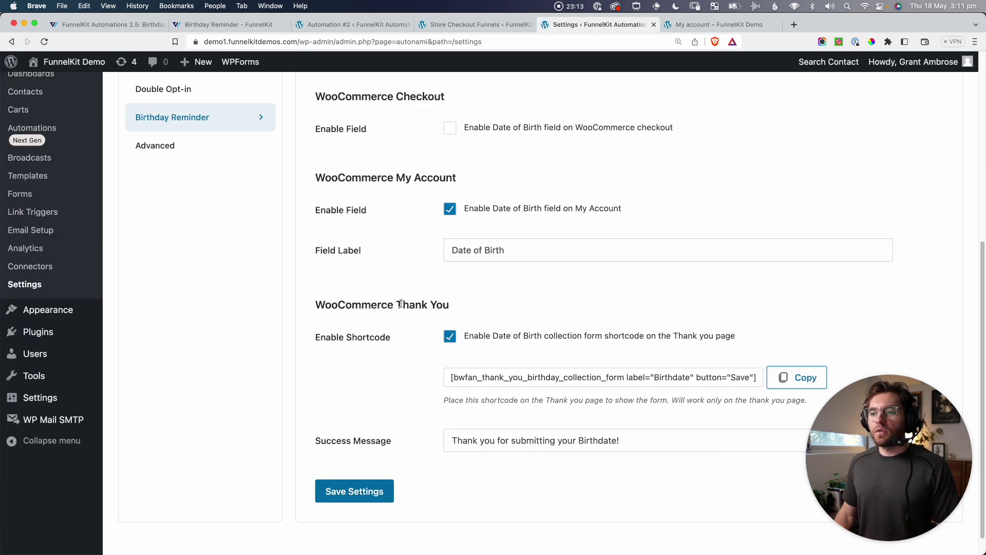
left_click_drag(397, 304, 450, 309)
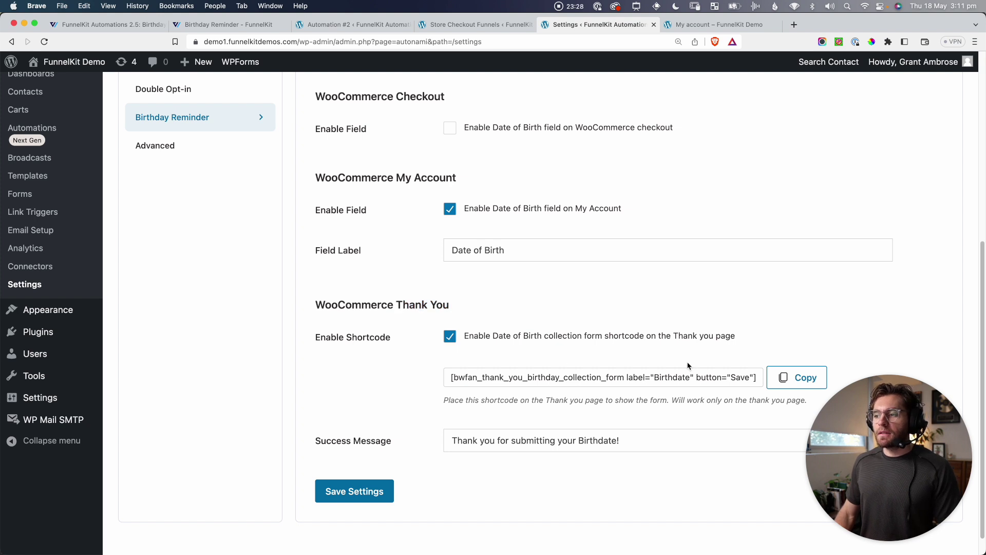
left_click(796, 380)
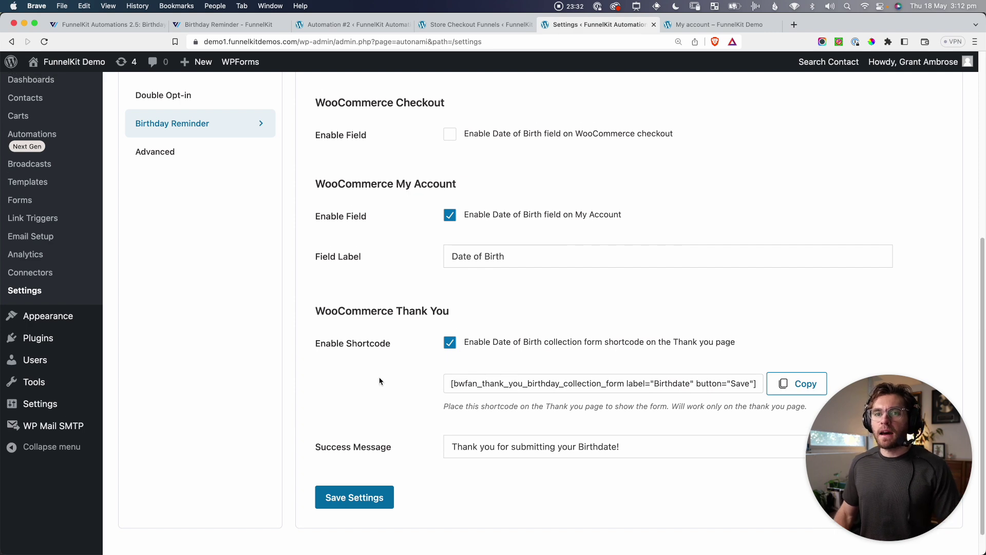
Open the Thank you Page step of FunnelKit's Store Checkout and start editing its template.
scroll(380, 391, "up", 3)
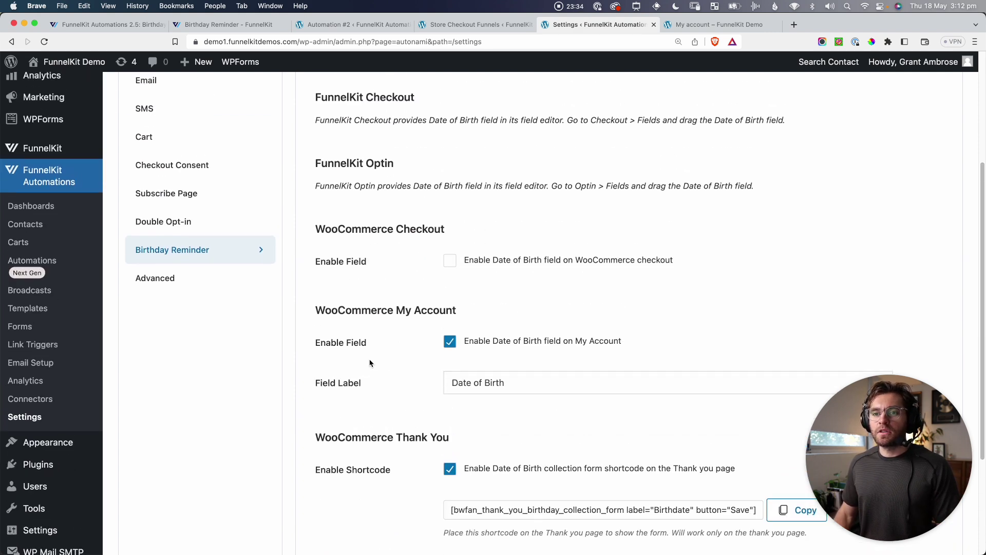
mouse_move(91, 153)
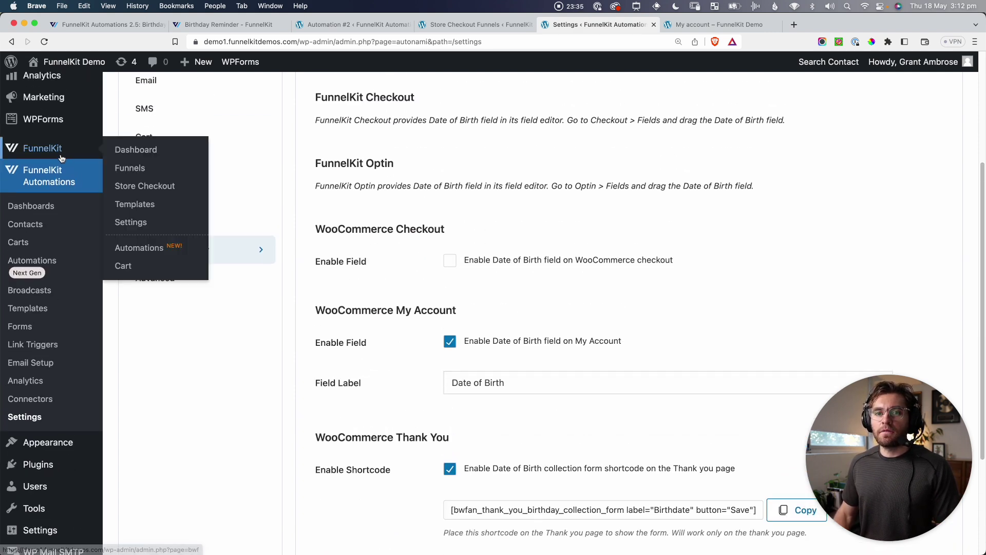
left_click(138, 187)
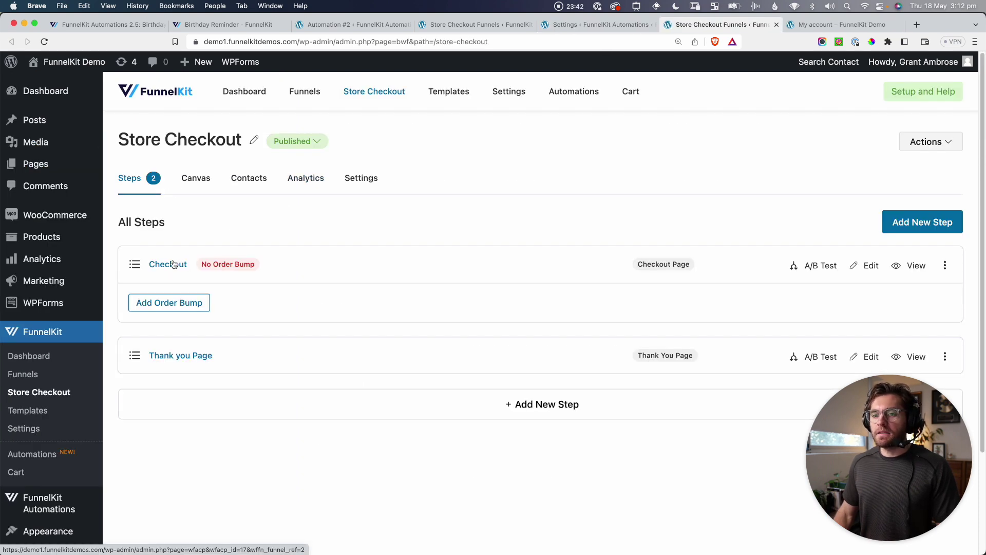
left_click(182, 361)
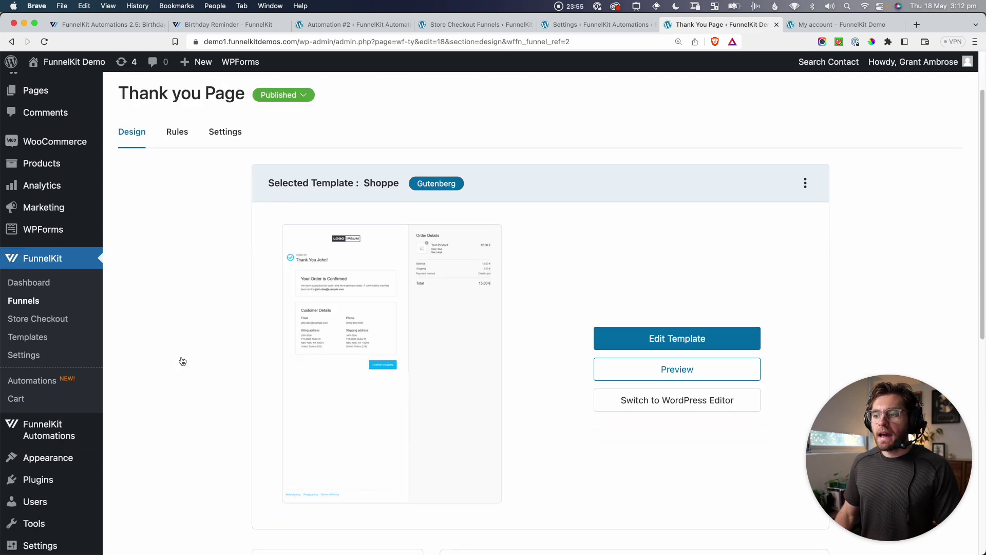
left_click(685, 343)
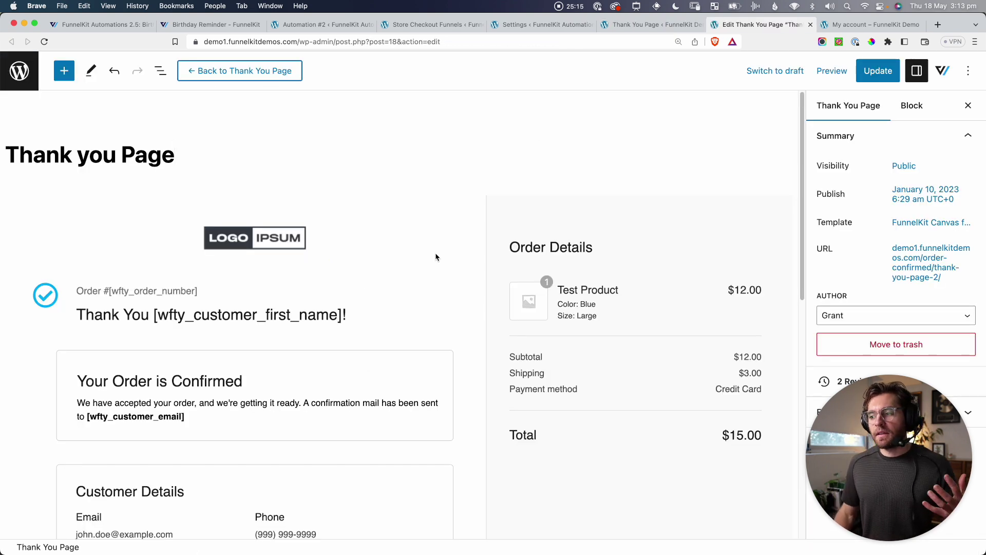
Add a single-column Container block below the Customer Details section of the thank you page.
scroll(436, 257, "down", 5)
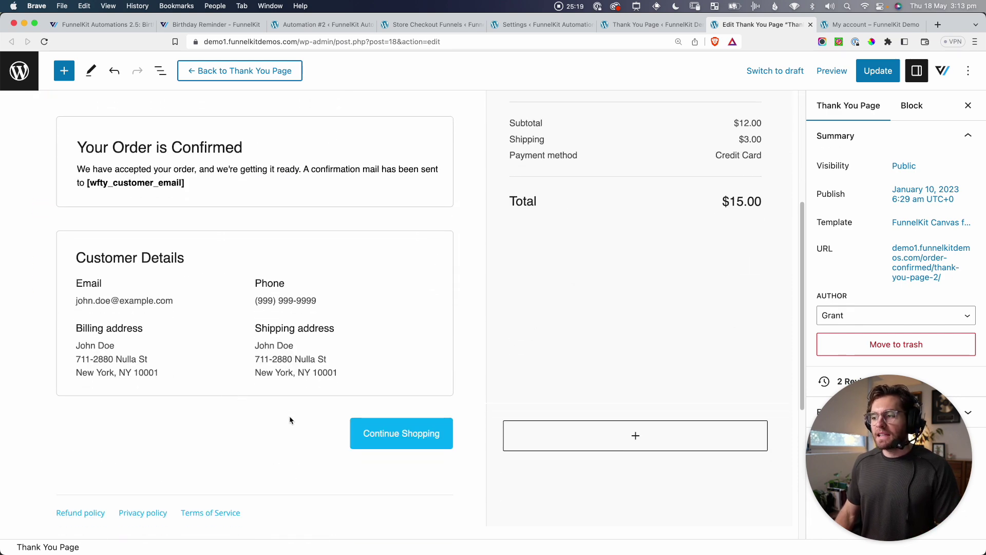
left_click(282, 406)
left_click(446, 388)
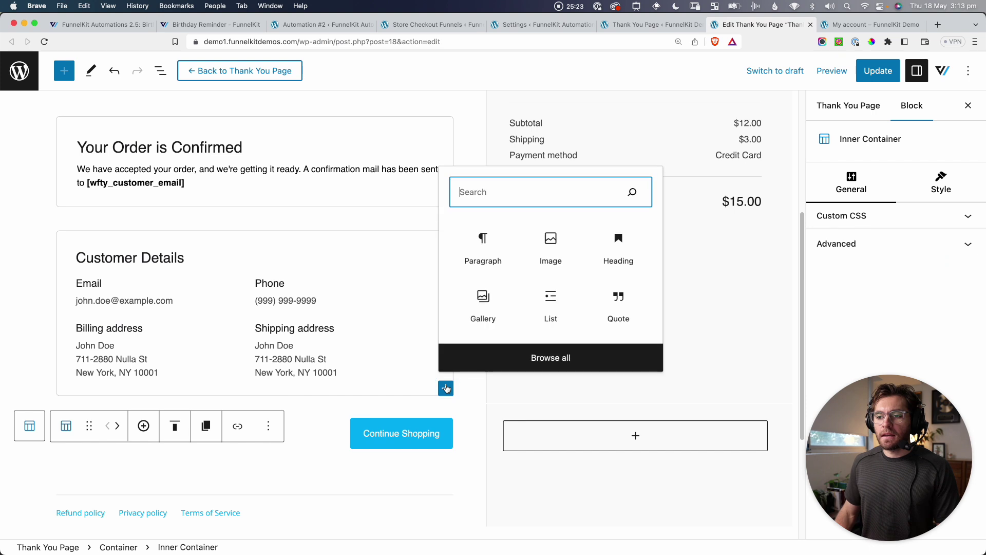
type("cont")
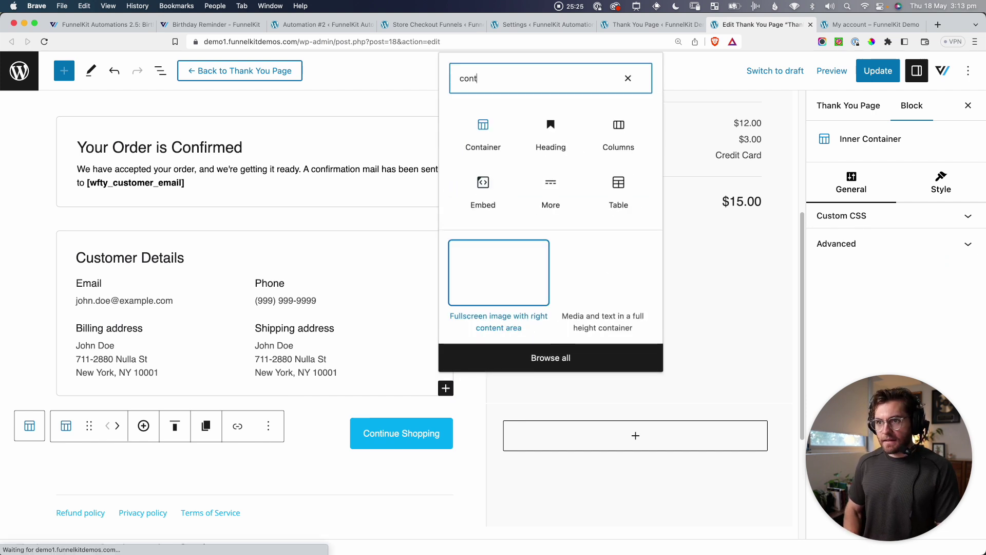
left_click(505, 131)
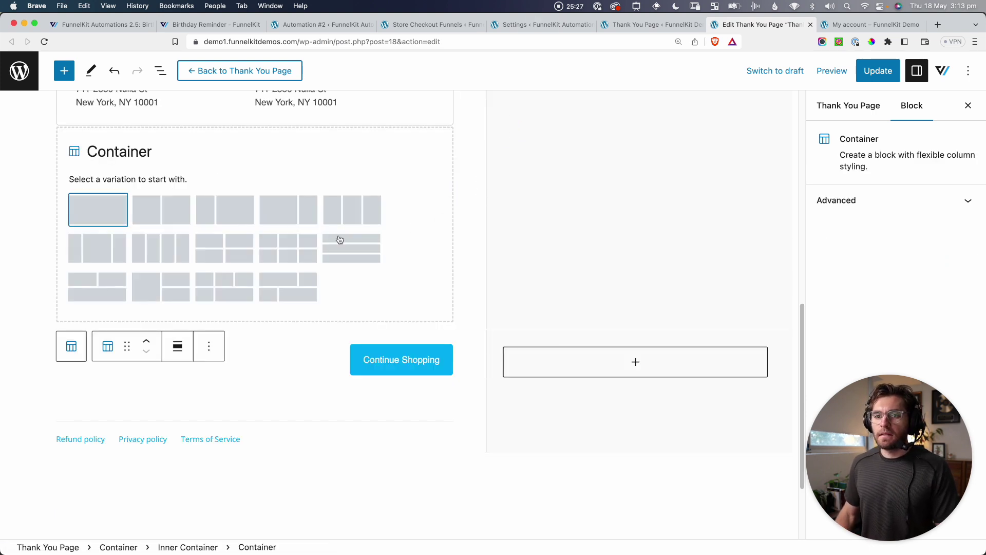
left_click(112, 217)
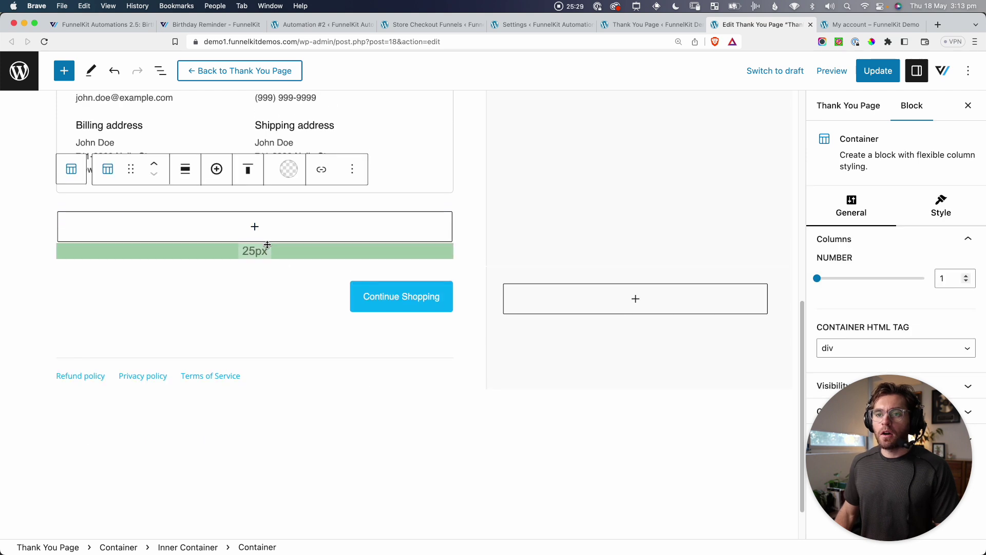
Add the heading "Get a discount on your Birthday" in the new container, with a paragraph inviting customers to enter their Date of Birth.
left_click(255, 227)
type("head")
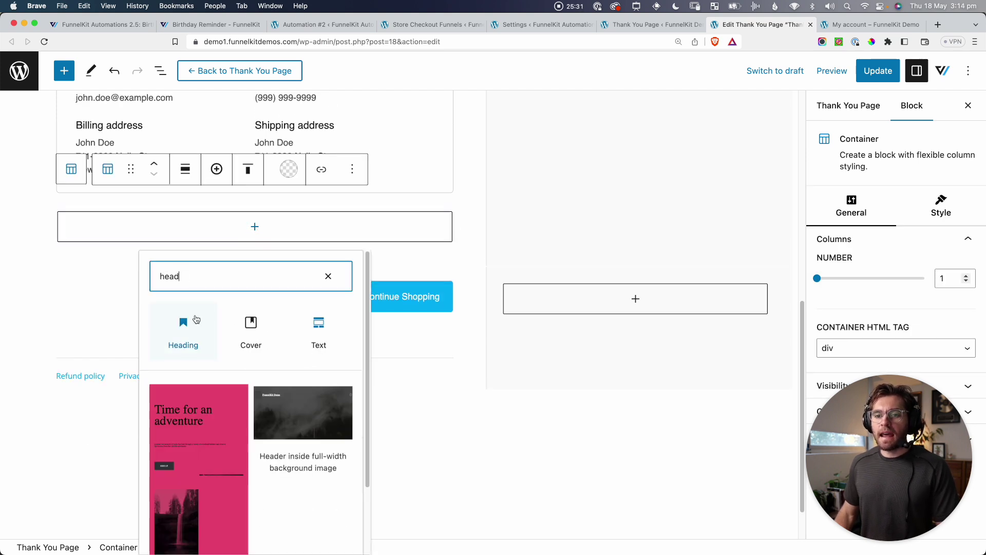
left_click(188, 323)
type("Get a discount on your Birthday")
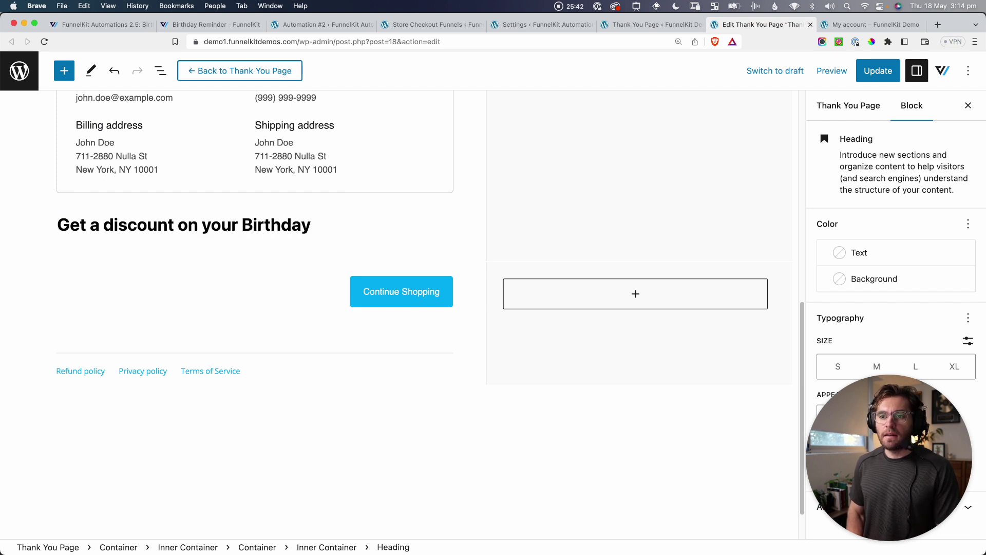
key("Return")
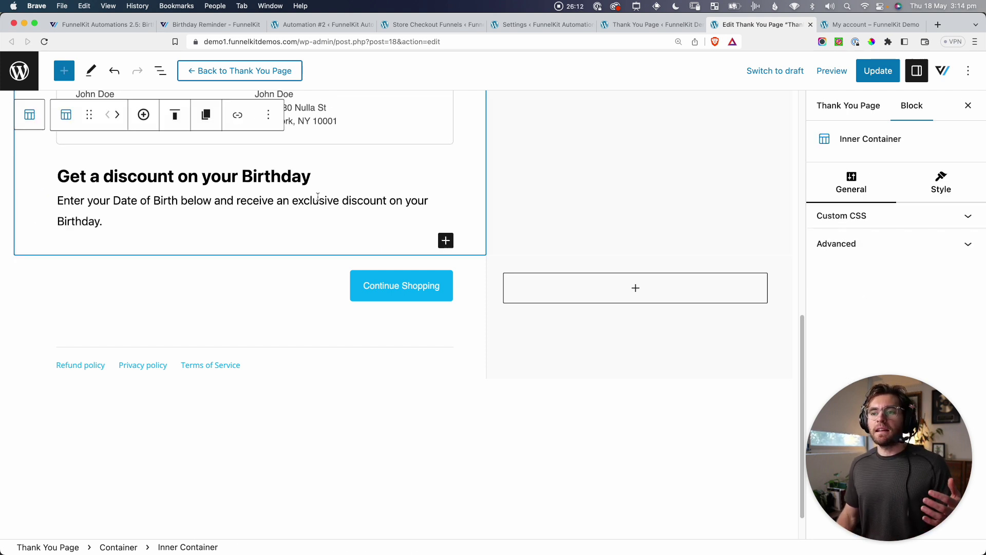
Insert a Shortcode block below the paragraph containing [bwfan_thank_you_birthday_collection_form label="Birthdate" button="Save"] and update the page.
left_click(129, 221)
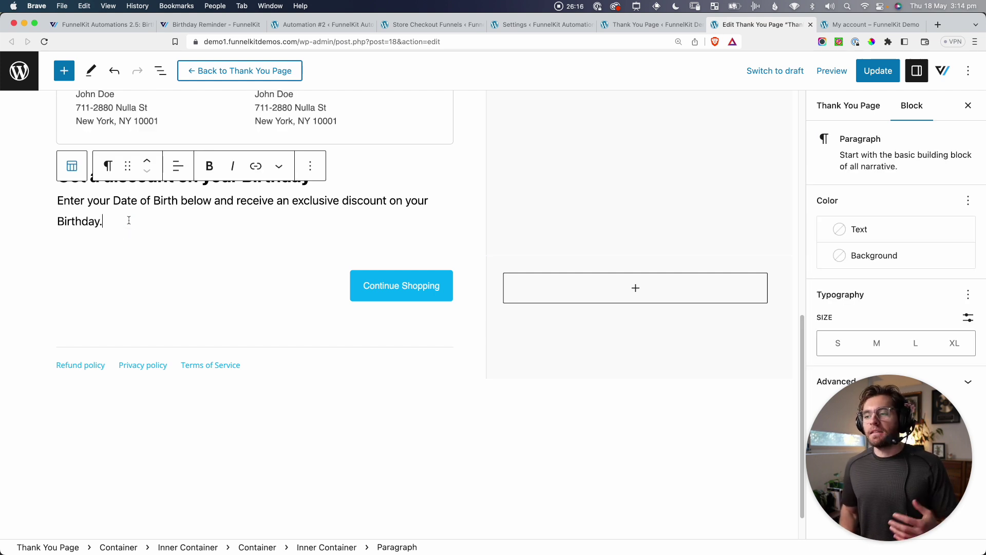
key("Return")
type("/short")
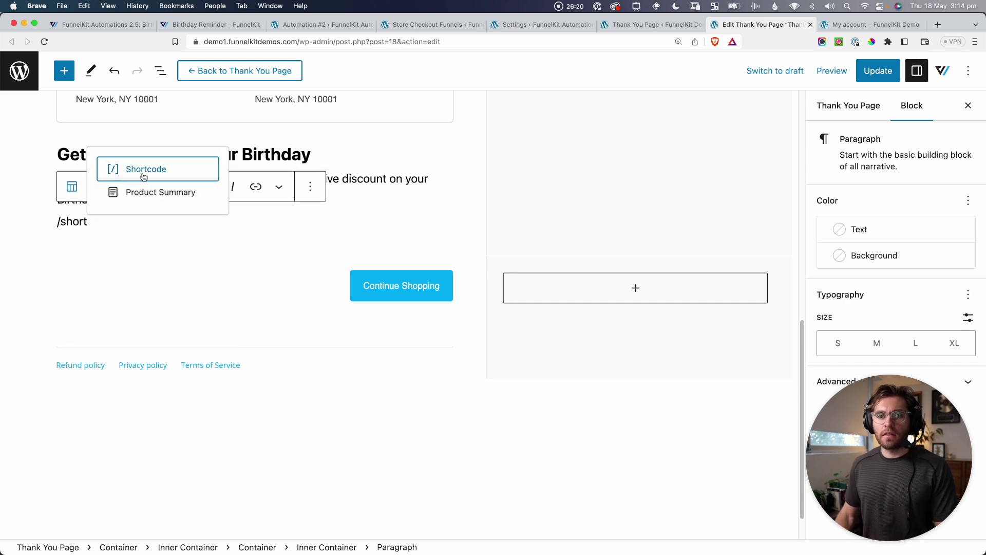
left_click(145, 173)
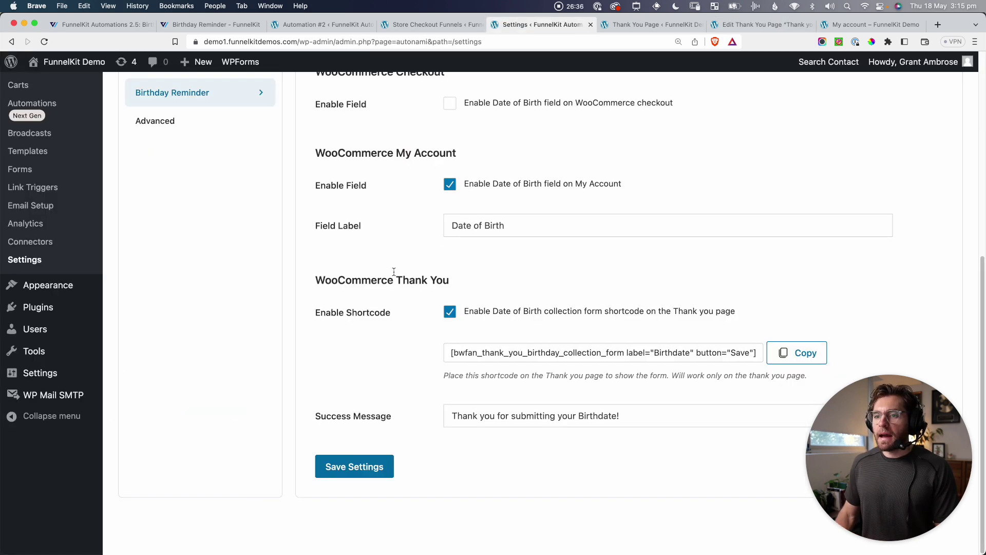
left_click(820, 354)
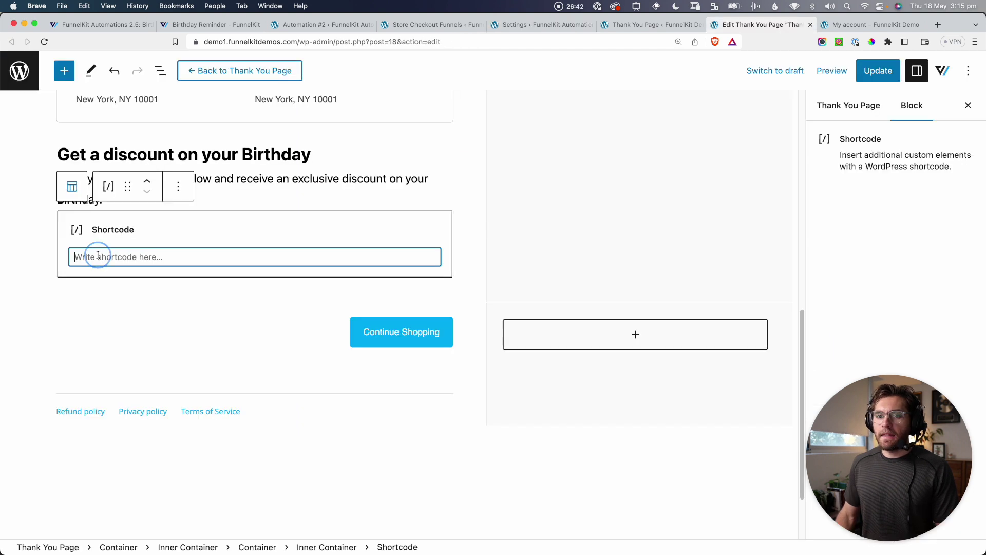
key("super+v")
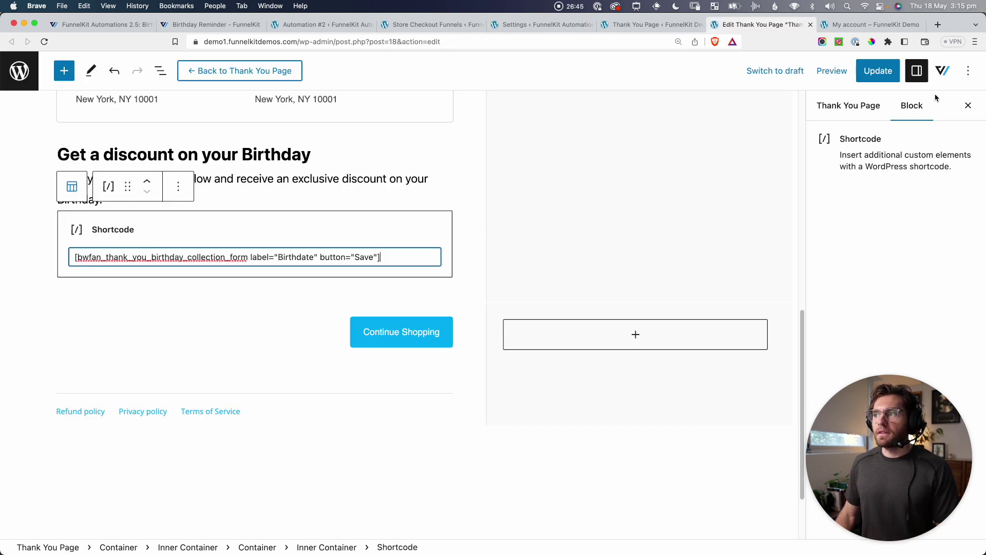
left_click(880, 71)
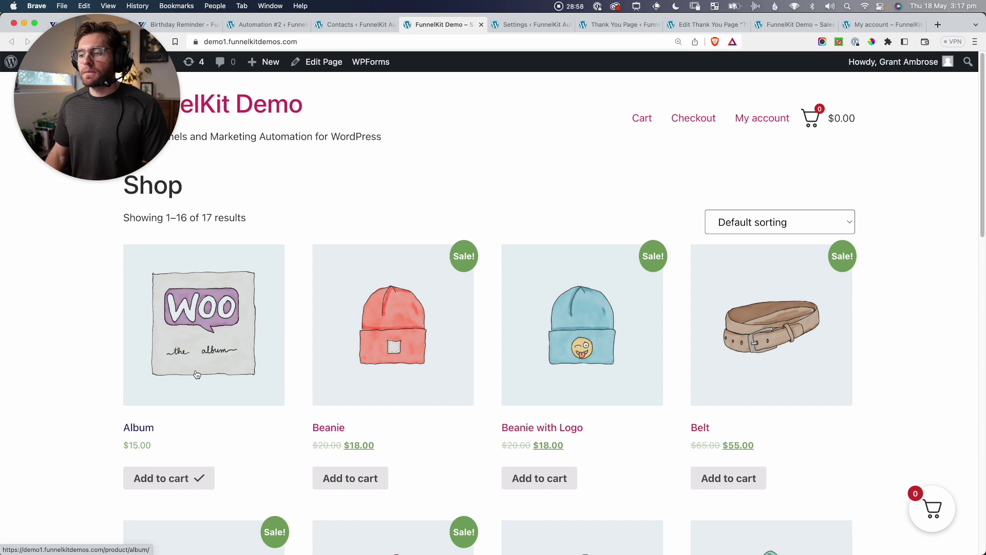
Add the Album product to the cart from the storefront shop page and close the cart review.
left_click(172, 479)
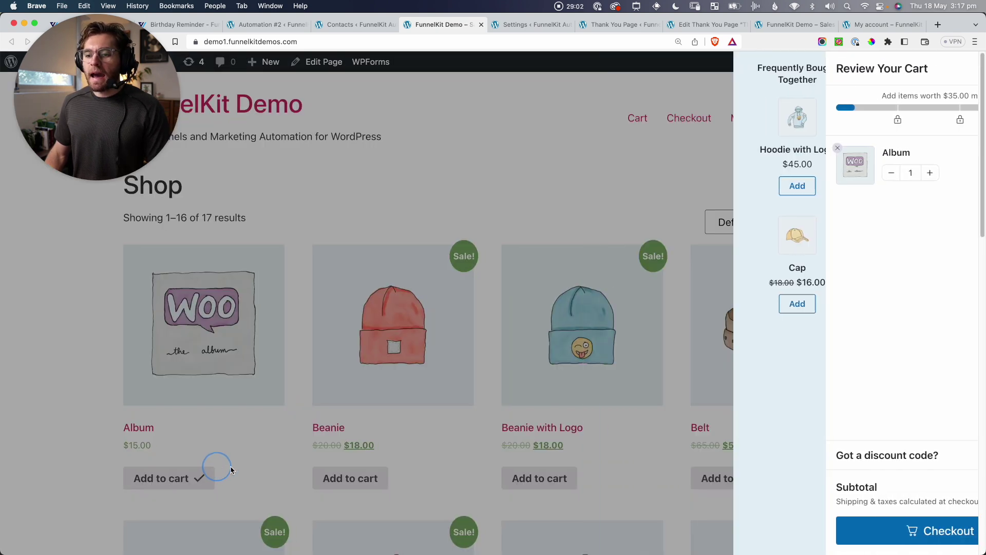
left_click(215, 469)
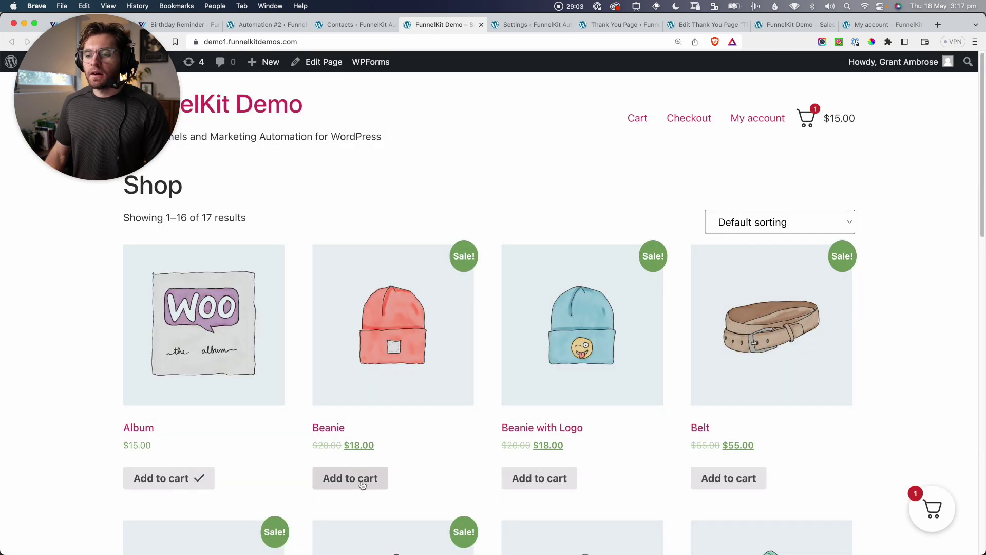
Add the Beanie product to the cart and proceed to checkout.
left_click(367, 479)
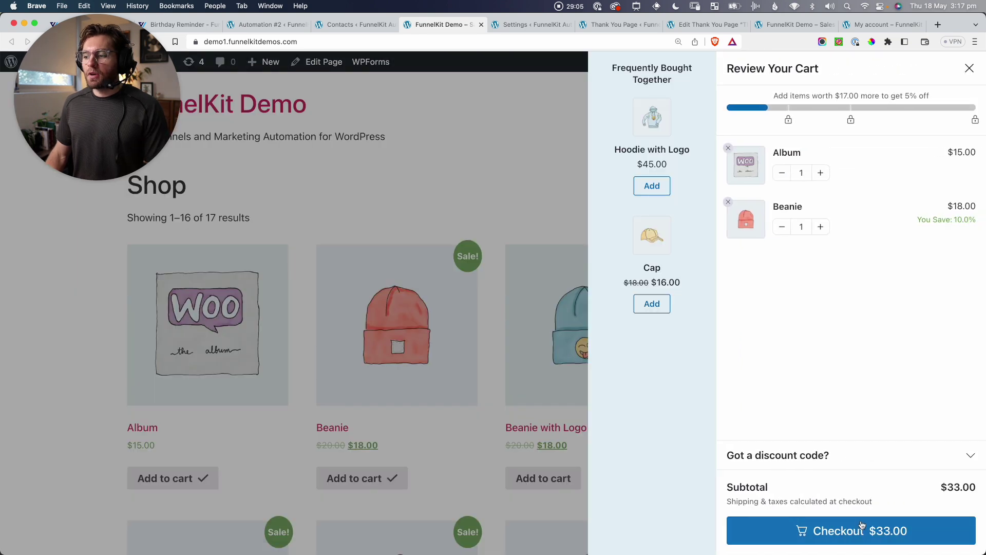
left_click(861, 525)
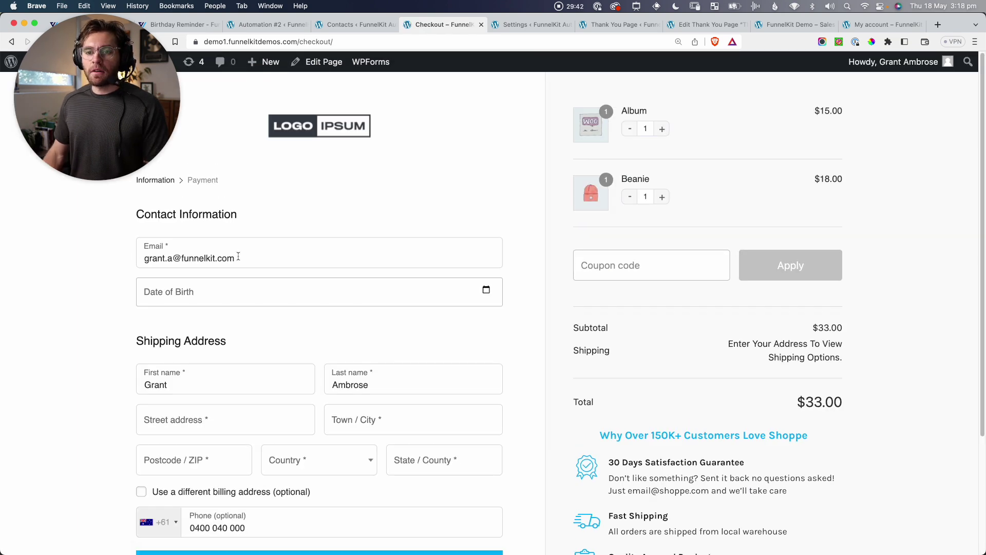
Fill in the customer's date of birth and shipping address on the checkout form.
left_click(151, 296)
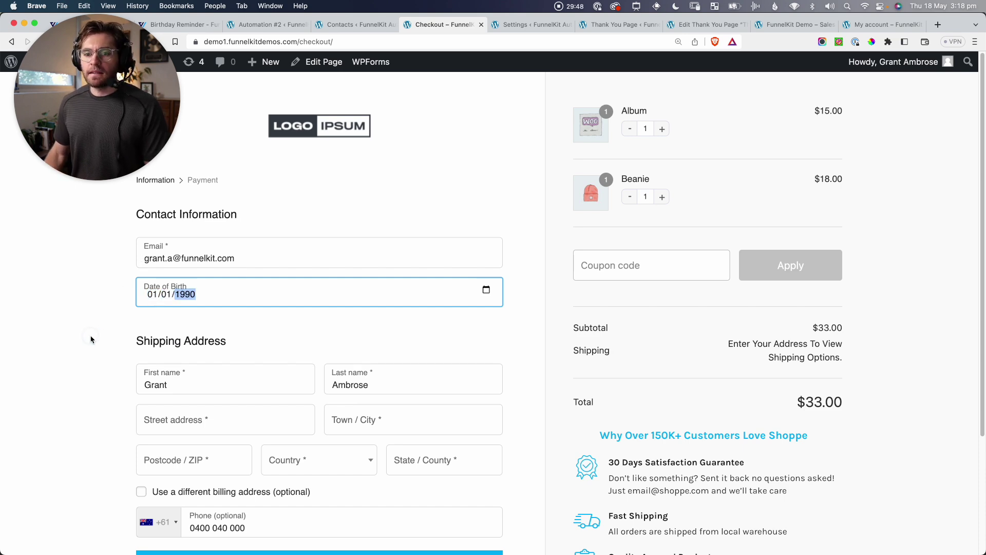
scroll(190, 312, "down", 3)
left_click(190, 313)
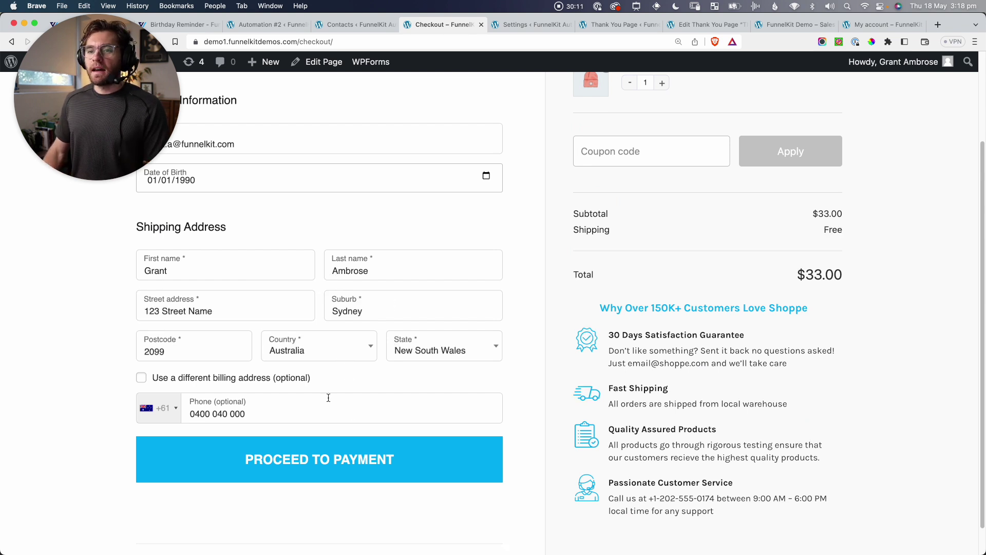
Proceed to payment, place the order with the saved Visa card and view the birthday section of the thank you page.
left_click(326, 462)
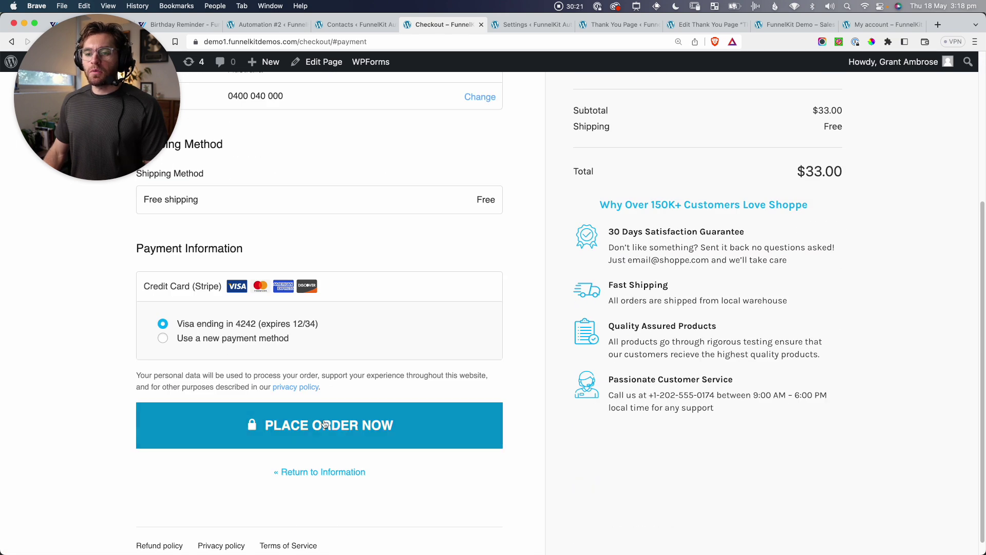
left_click(338, 426)
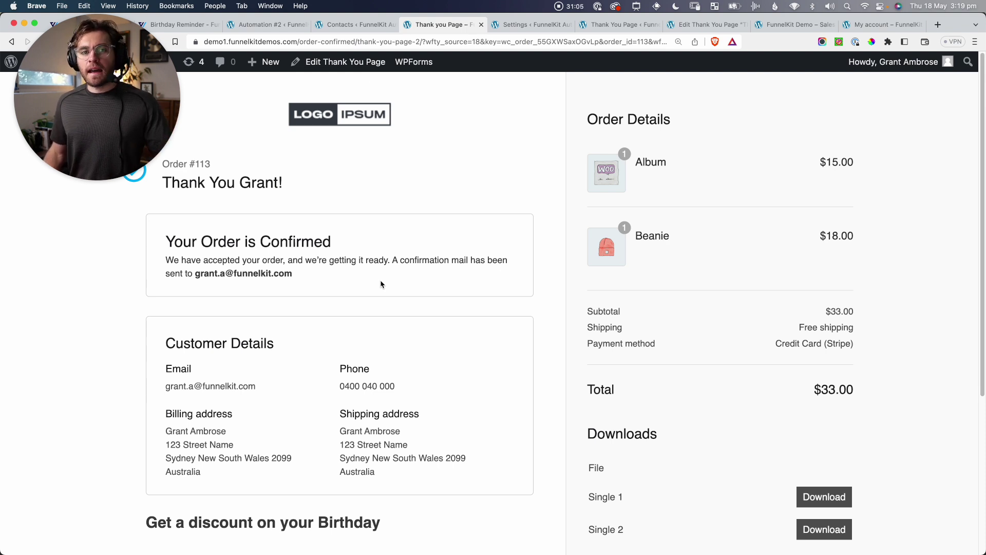
scroll(381, 284, "down", 5)
scroll(380, 284, "down", 2)
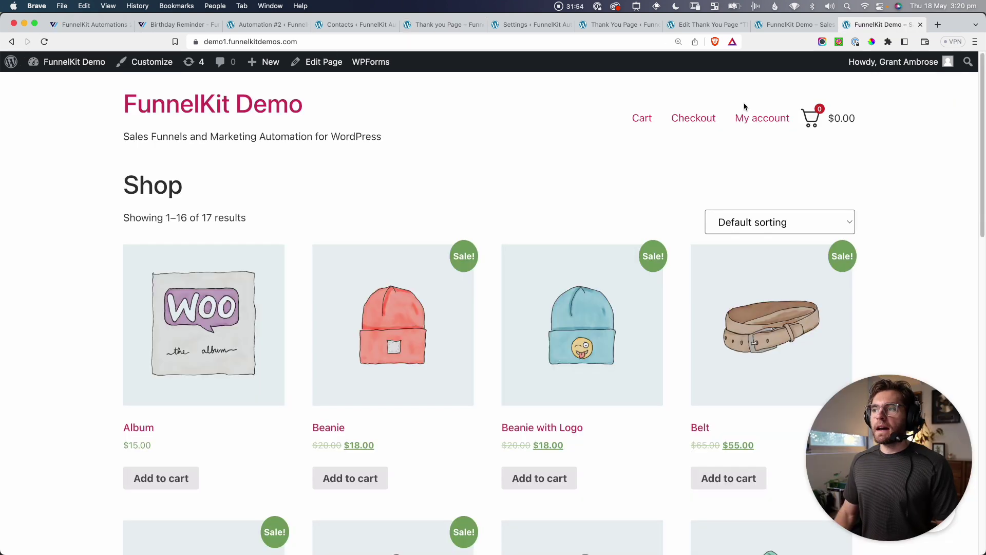
Change the year in the Date of Birth field of the My Account account details and save the changes.
left_click(759, 118)
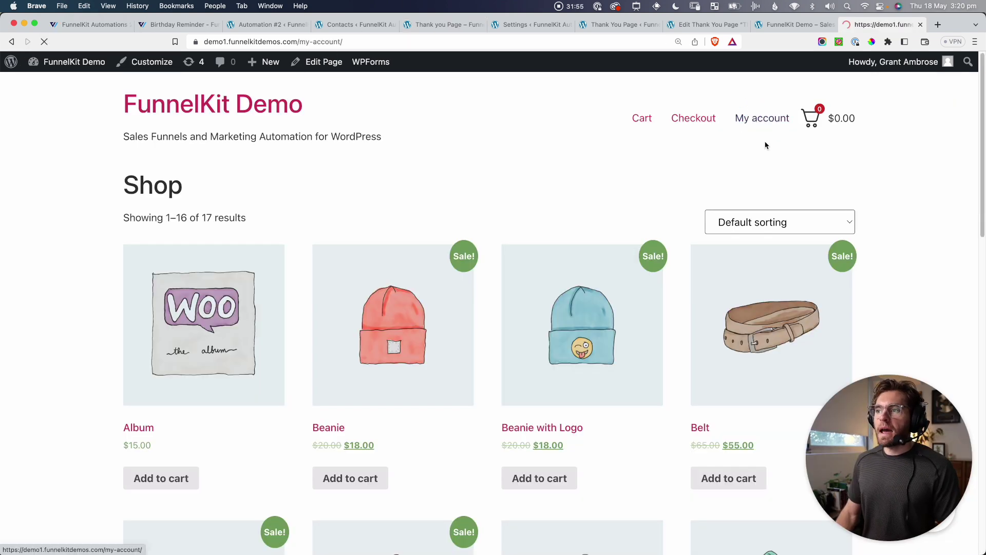
left_click(218, 311)
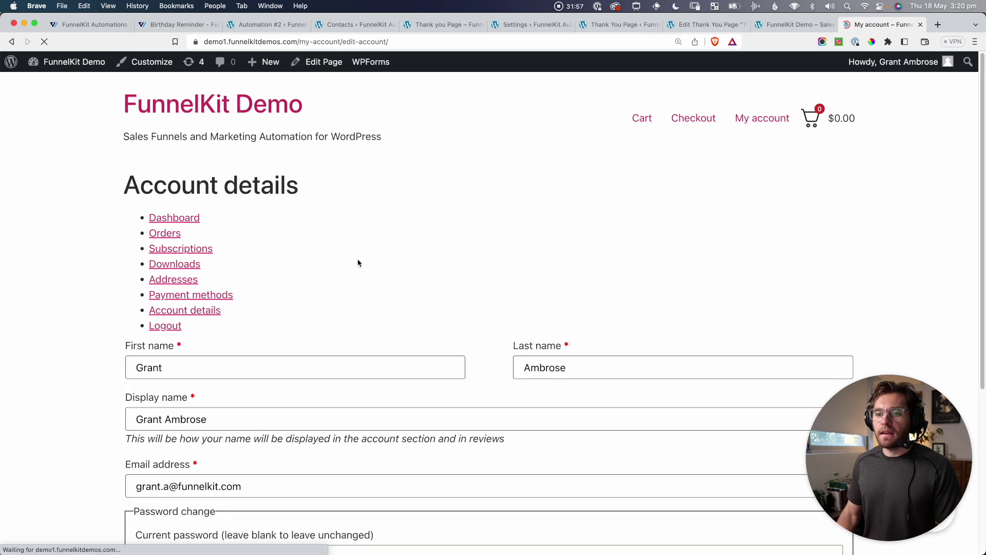
scroll(359, 261, "down", 5)
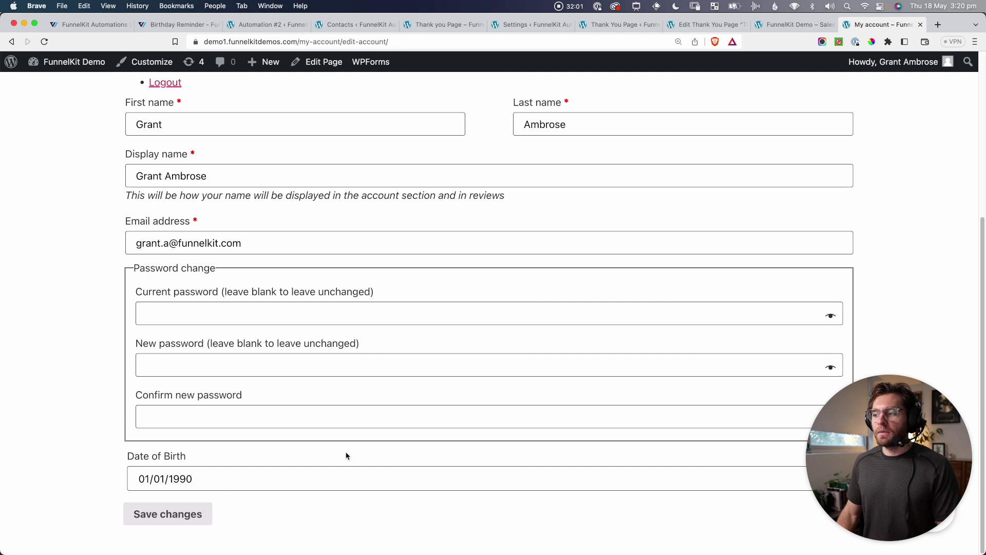
left_click(154, 477)
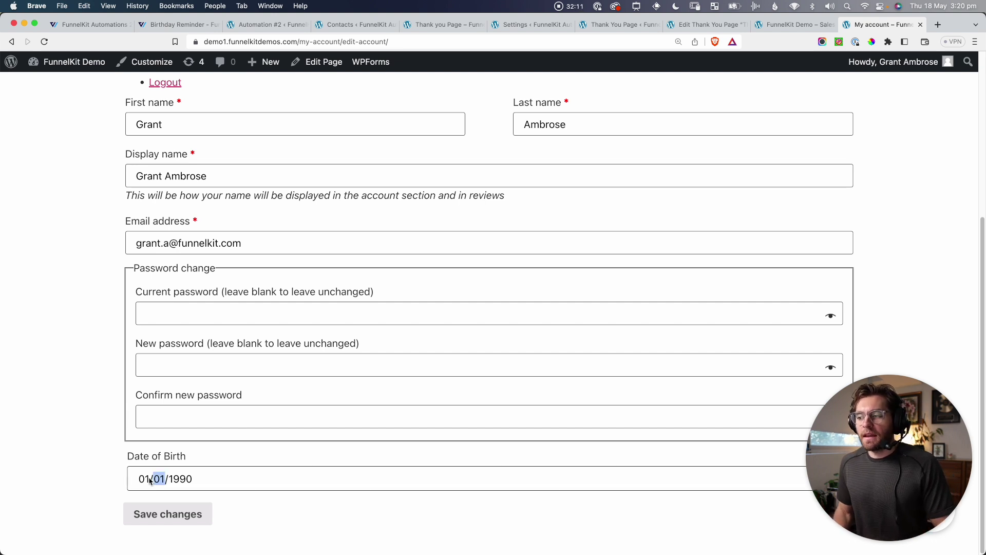
left_click(180, 480)
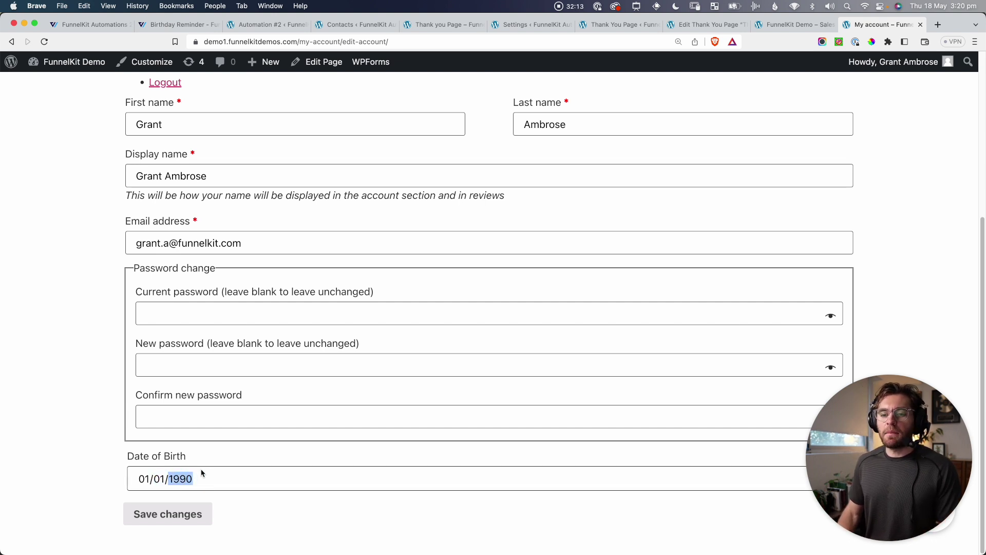
type("1")
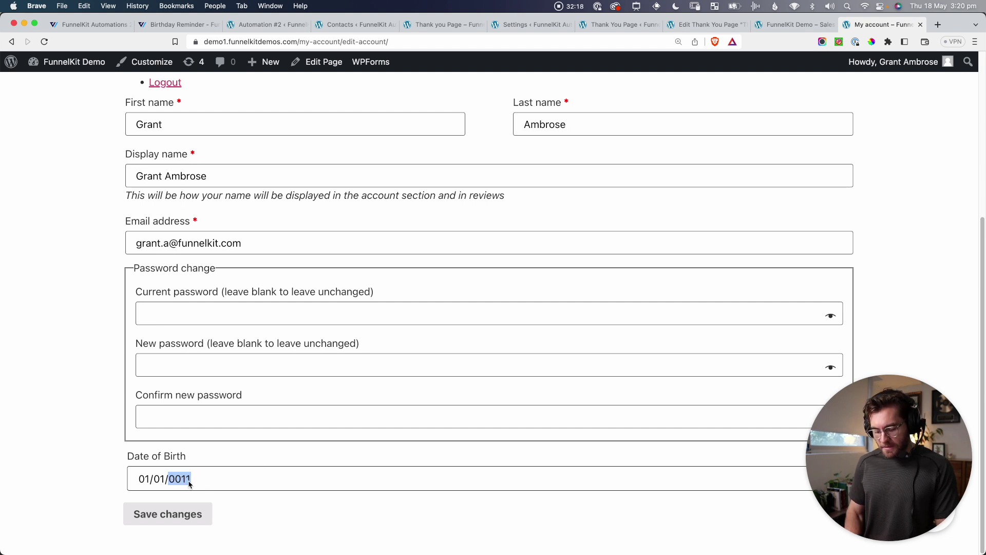
type("/1985")
left_click(100, 481)
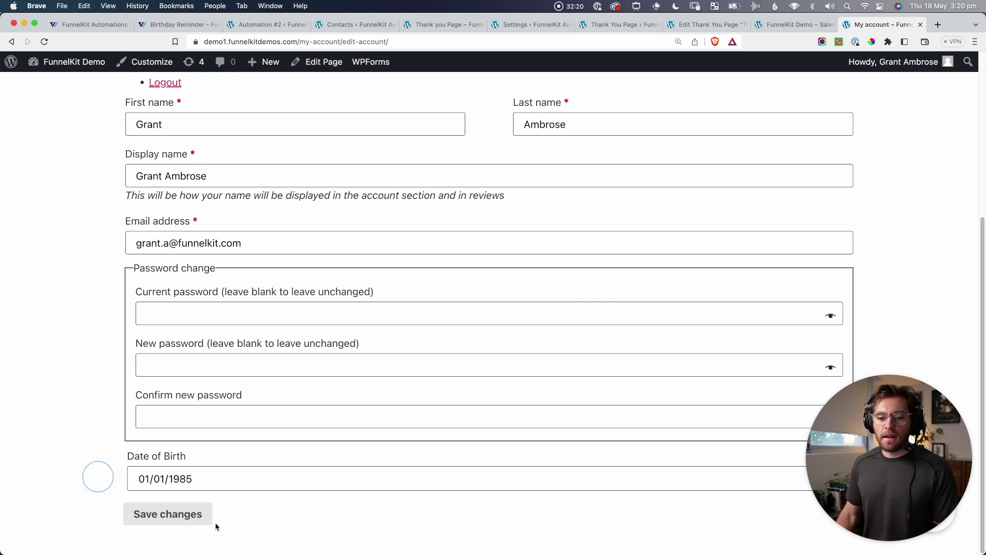
left_click(203, 516)
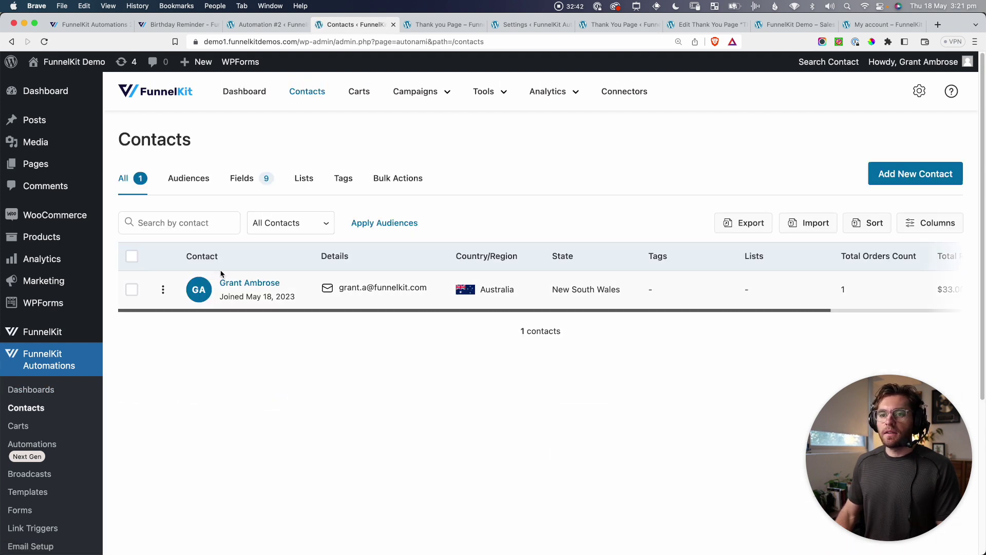
Open the customer's contact profile in FunnelKit Automations and check the Date of Birth field, marking it out with a screen capture selection.
left_click(250, 286)
scroll(260, 415, "down", 3)
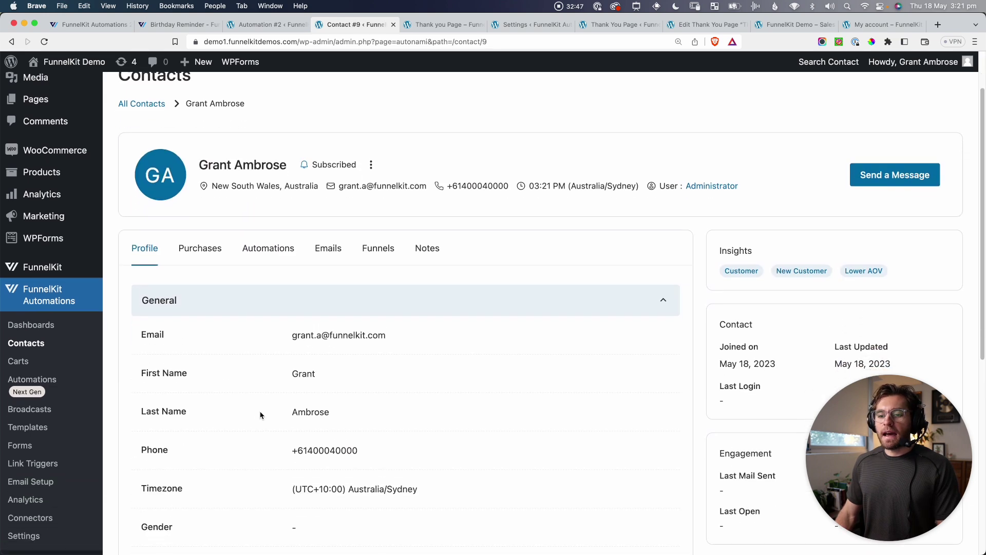
scroll(260, 415, "down", 5)
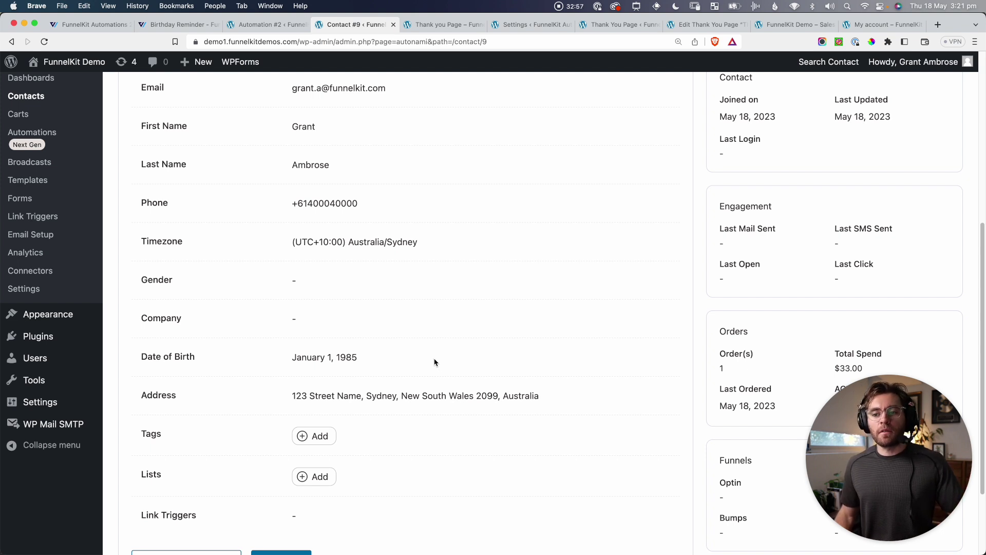
key("super+shift+4")
left_click_drag(133, 339, 371, 375)
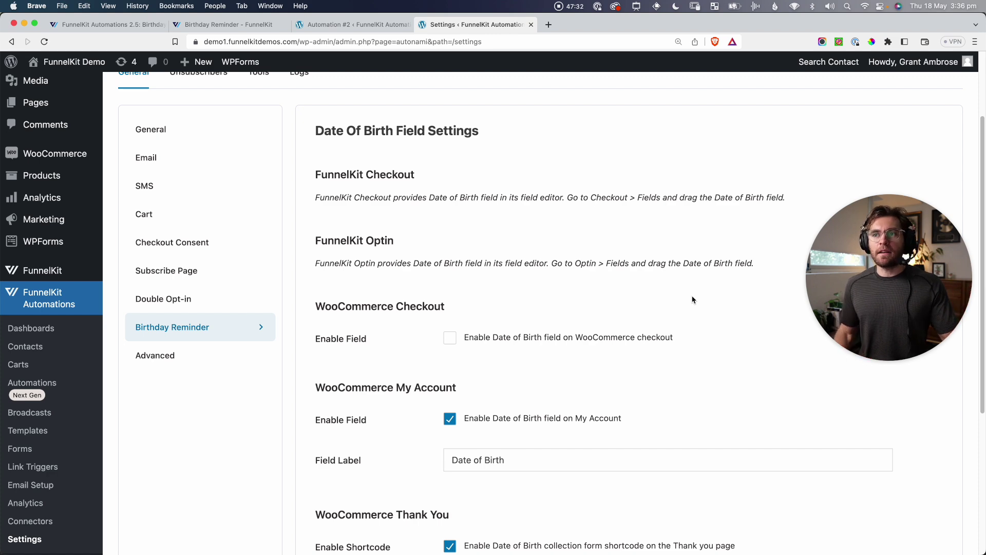
key("super+shift+4")
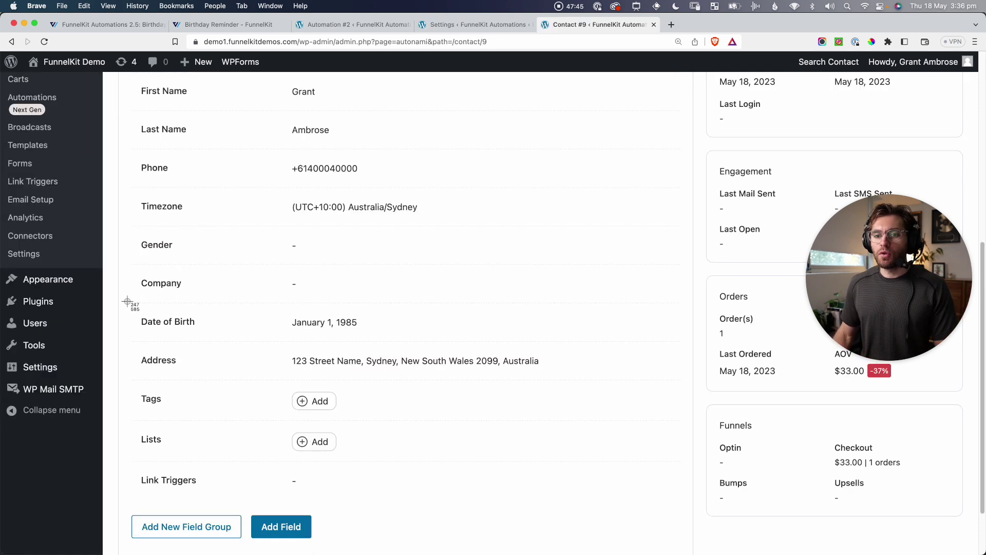
left_click_drag(127, 301, 379, 342)
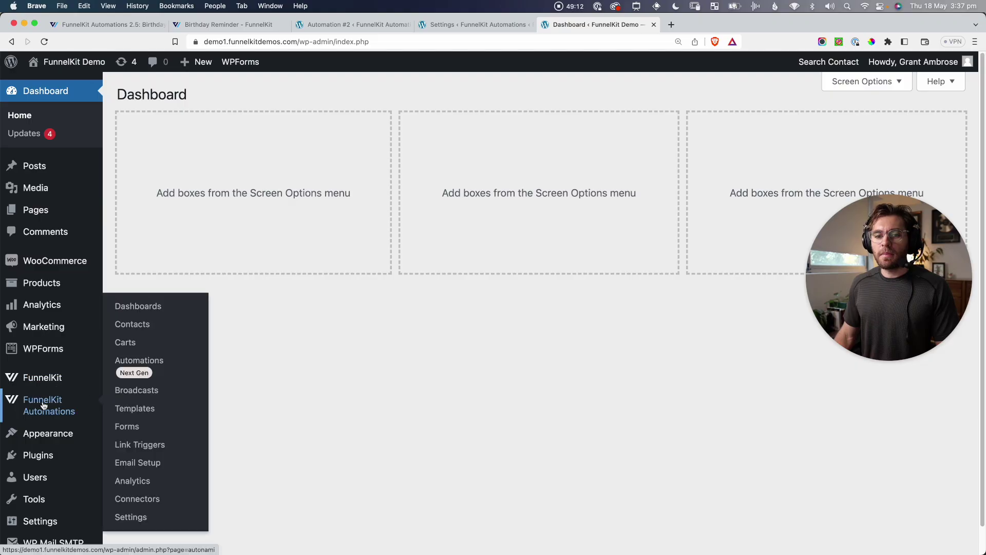
Create a new automation from scratch named "Birthday Reminder" with the Birthday Reminder contact event as its trigger.
mouse_move(89, 409)
left_click(135, 371)
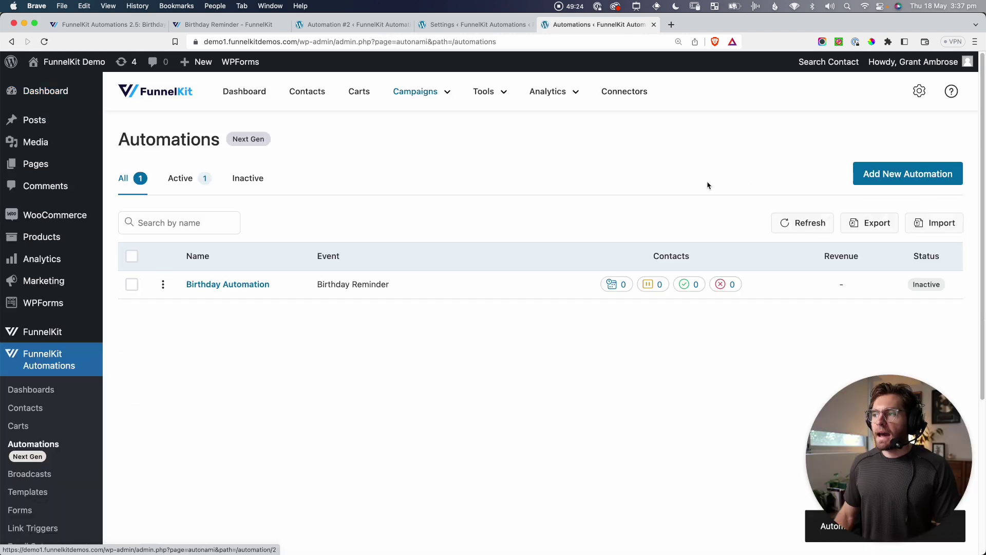
left_click(908, 171)
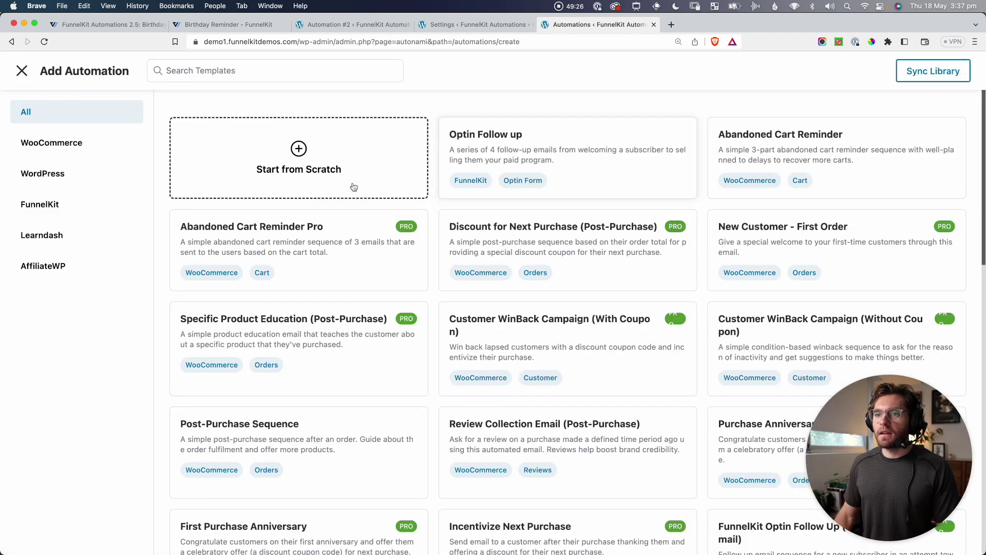
left_click(303, 170)
type("Birthday Reminder")
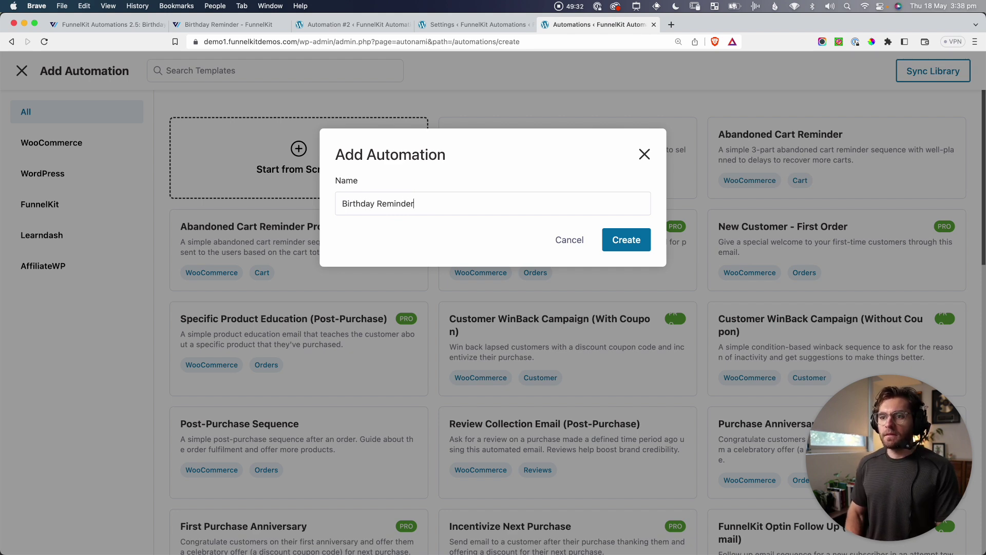
left_click(628, 241)
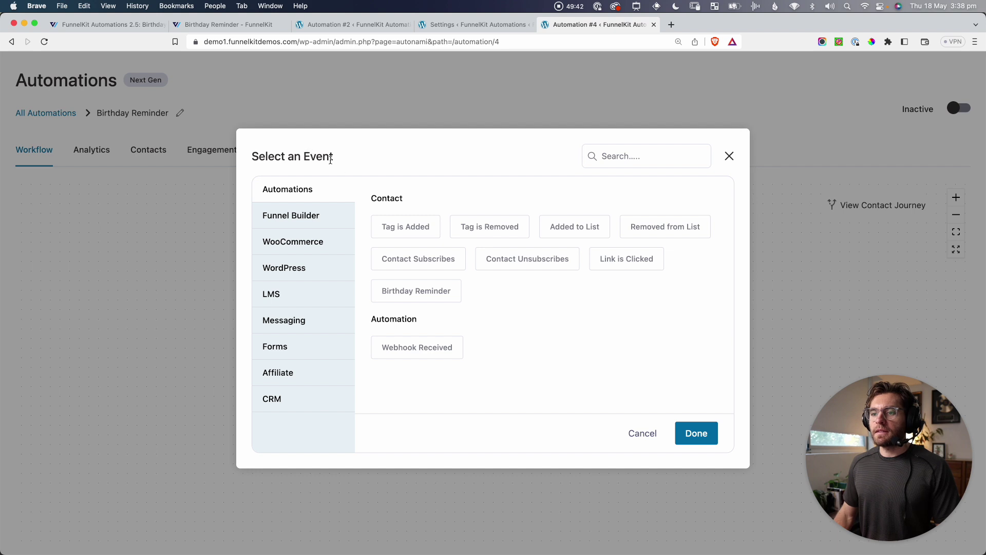
left_click(416, 290)
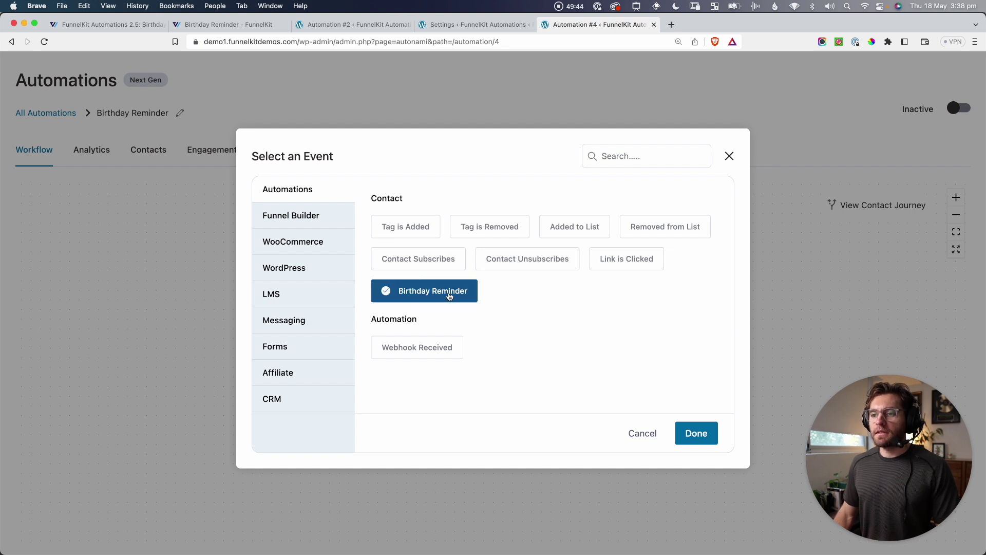
left_click(697, 434)
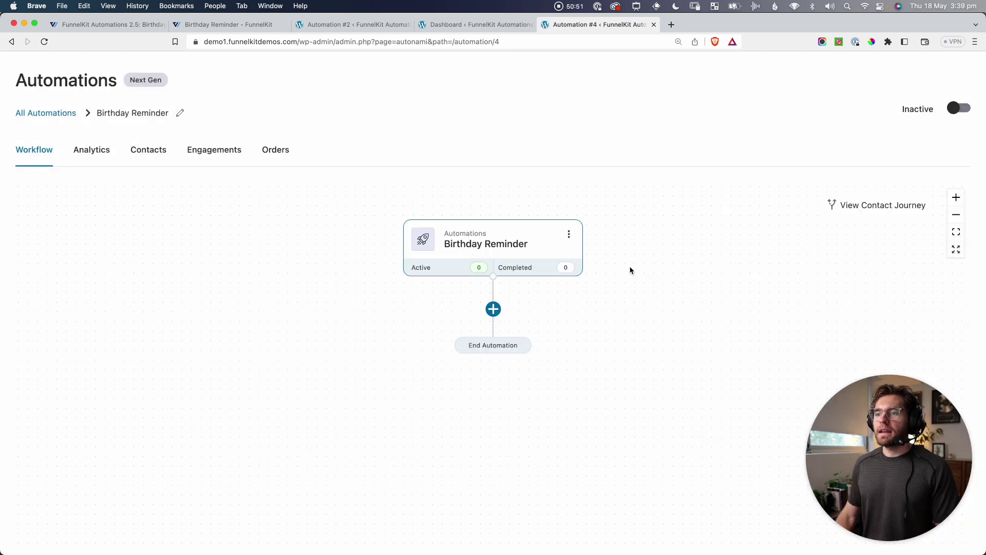
Configure the Birthday Reminder event to run 7 days before the contact's birthday, every day at 08:00, multiple times per contact.
left_click(470, 247)
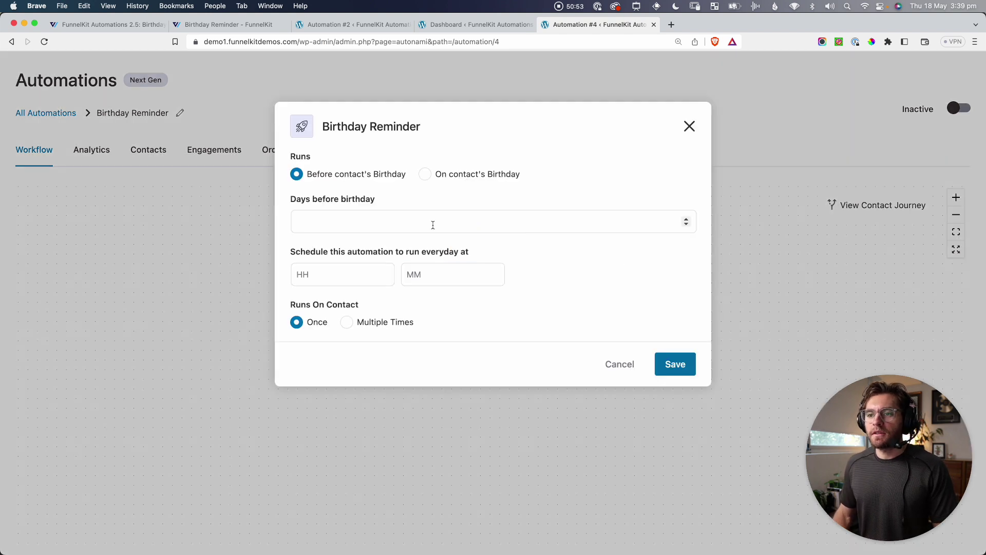
left_click(414, 225)
type("7")
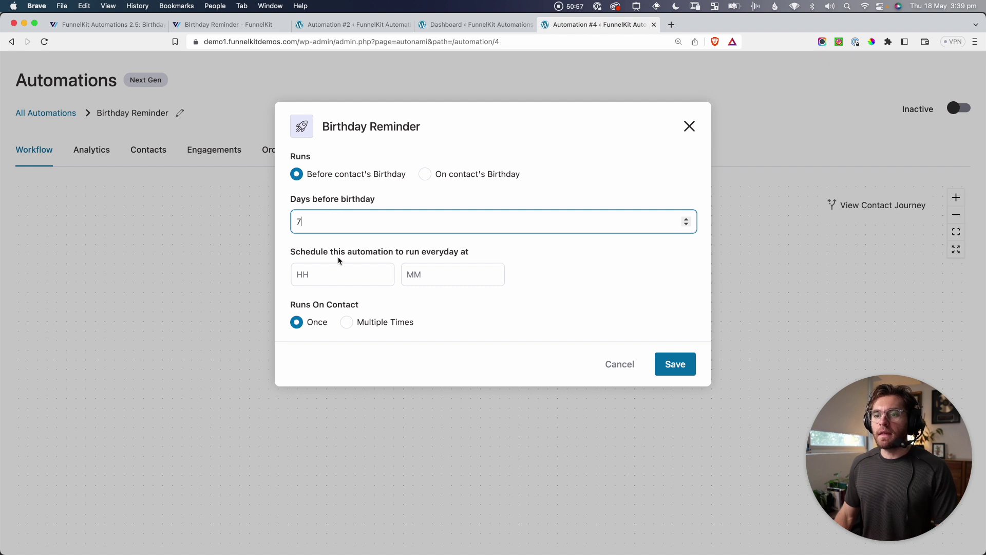
left_click(331, 274)
type("0")
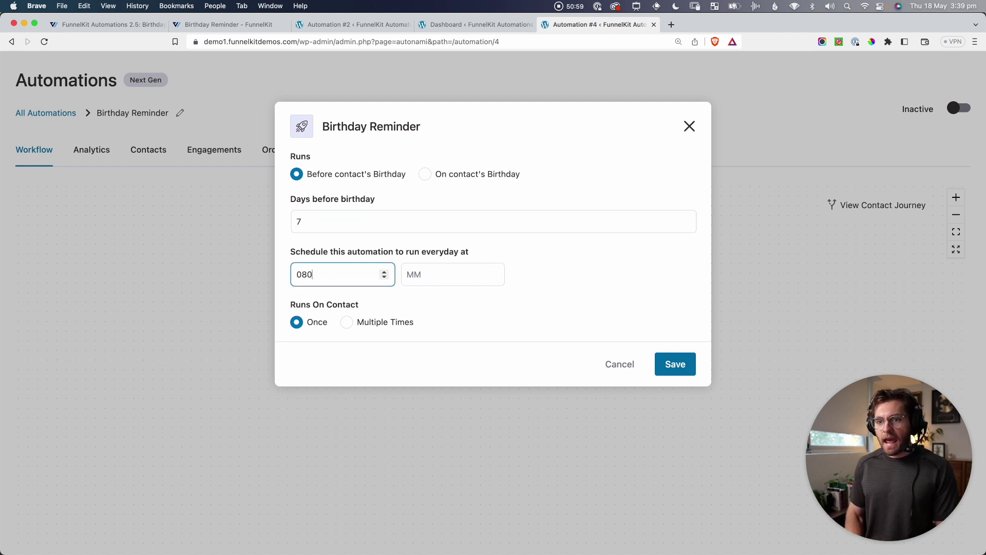
type("8")
left_click(425, 282)
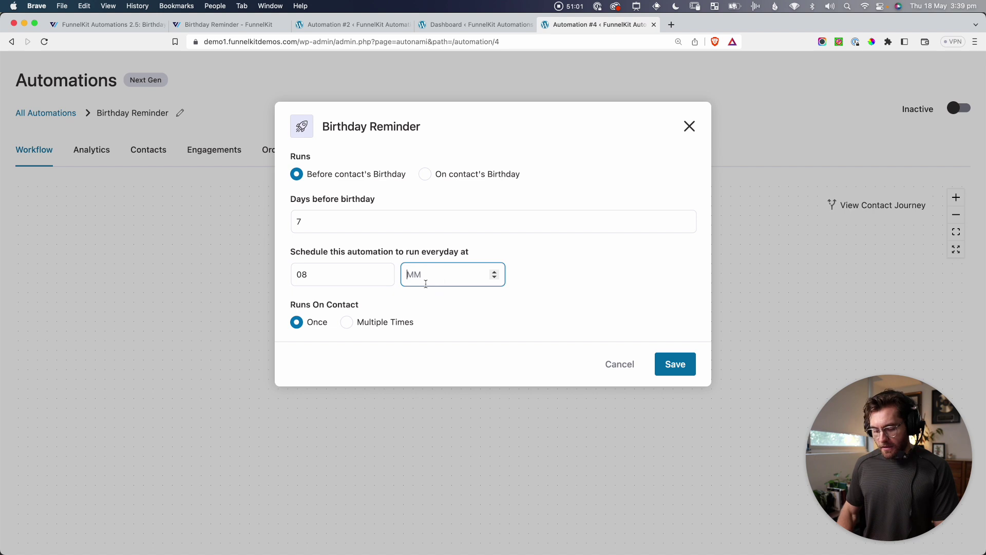
left_click(326, 322)
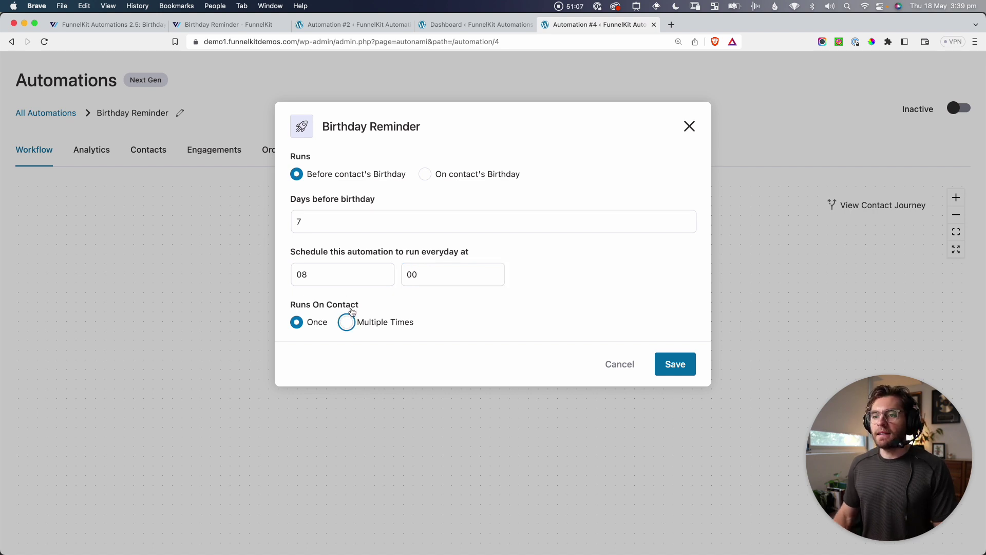
left_click(347, 323)
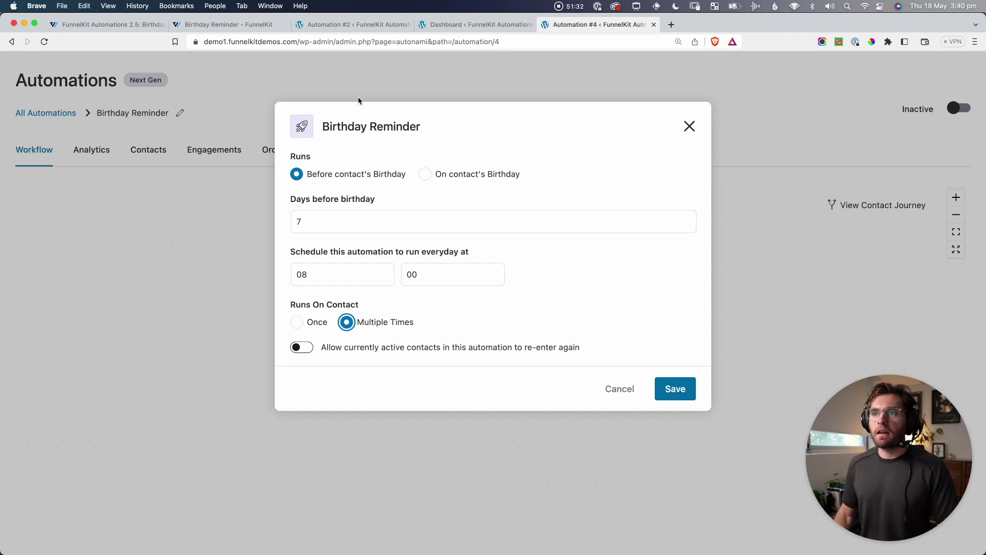
In the FunnelKit Automations contact fields, start a new field named "Date of Birth" with the Date field type.
left_click(449, 25)
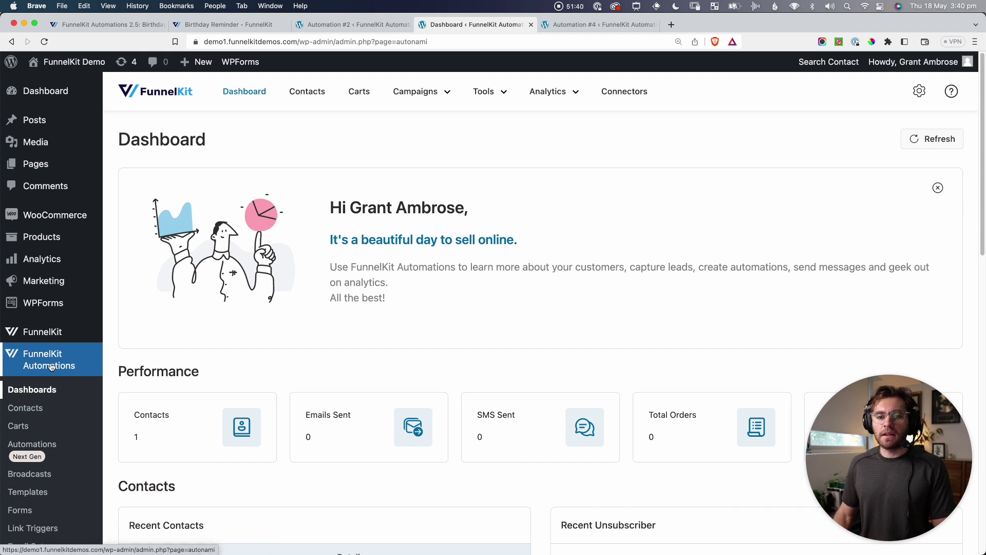
left_click(23, 409)
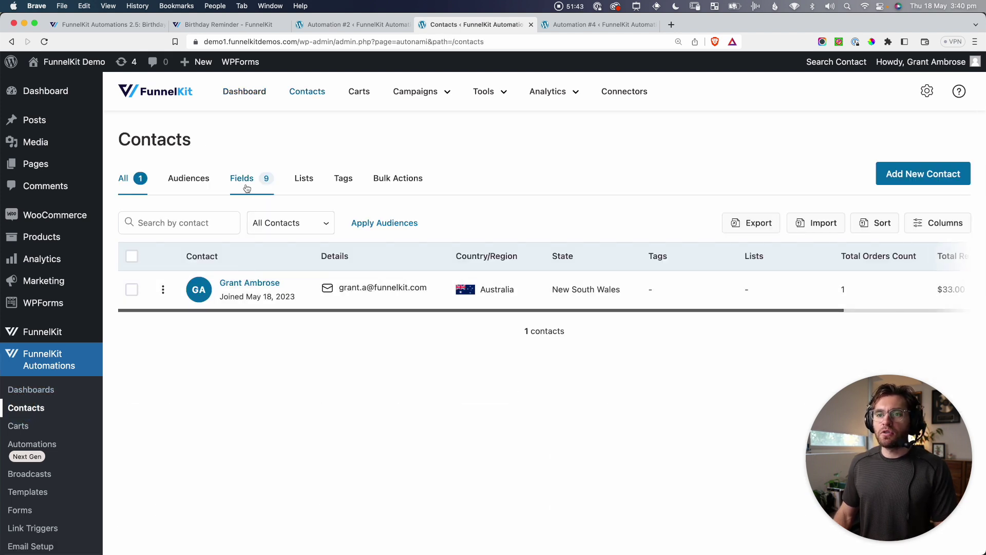
left_click(244, 180)
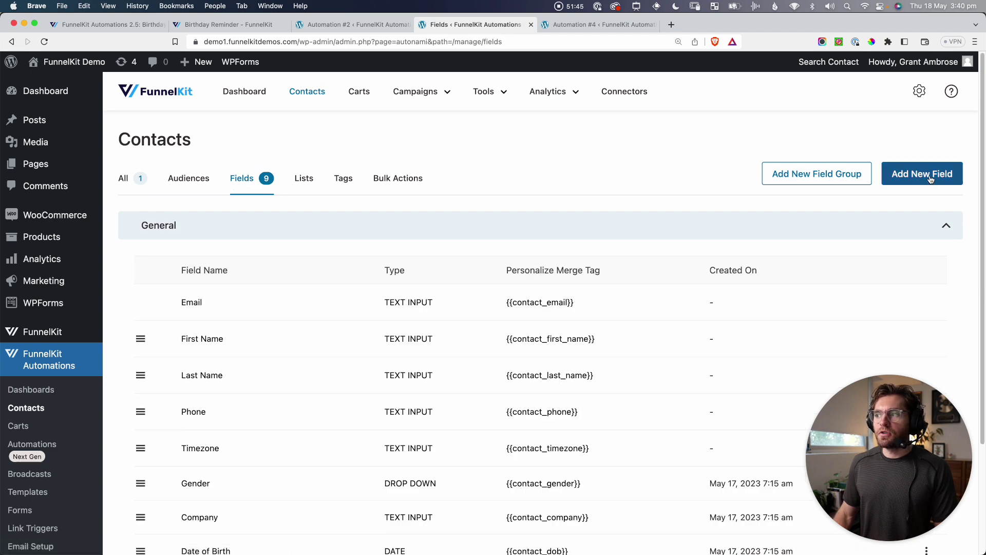
left_click(920, 178)
type("Date of Birth")
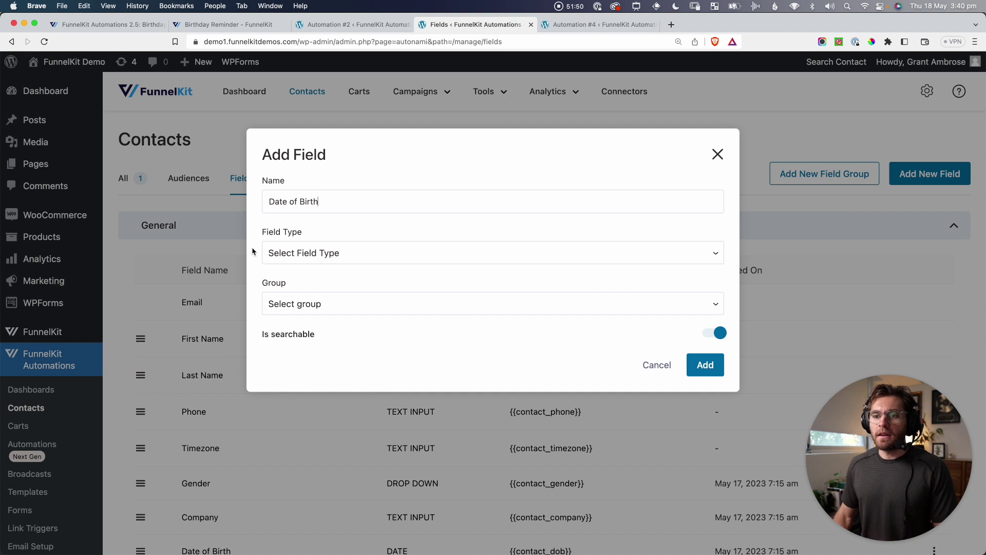
left_click(288, 251)
left_click(283, 350)
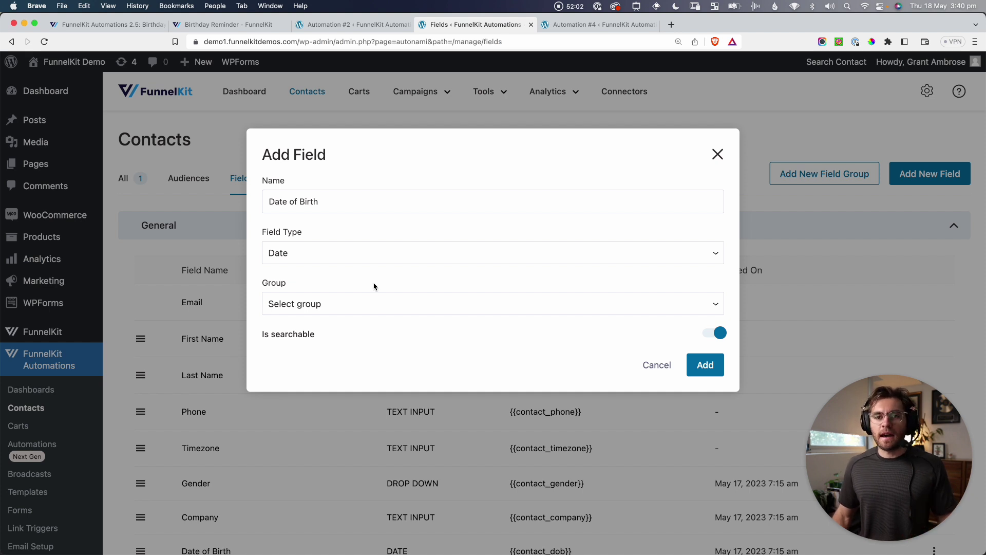
Return to the Birthday Reminder automation and mark out the event settings heading with a screen capture selection.
key("super+shift+4")
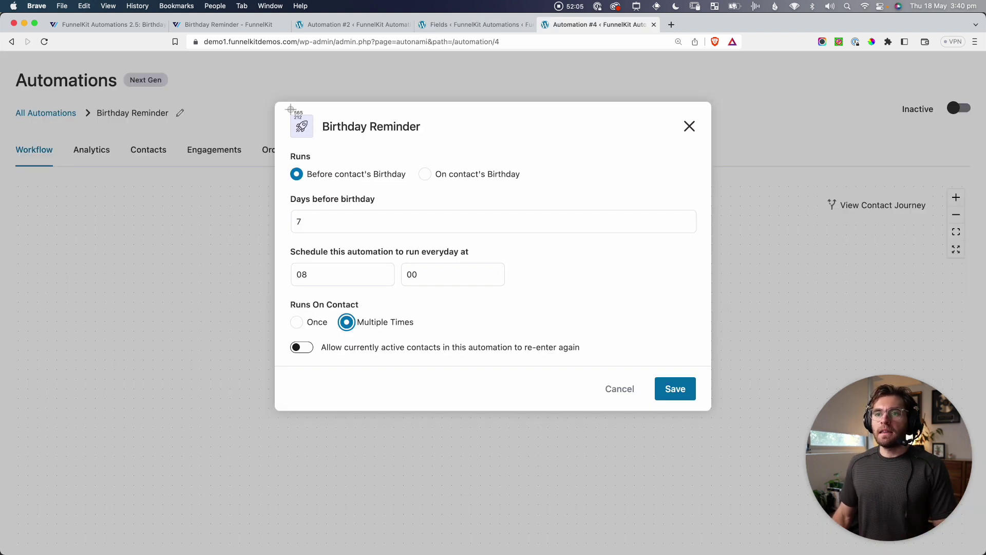
left_click_drag(292, 110, 432, 145)
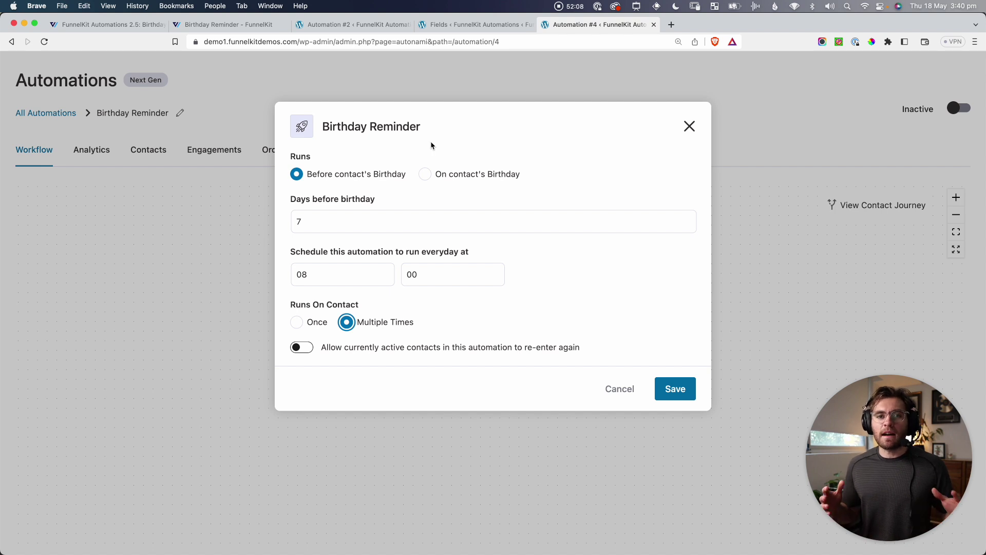
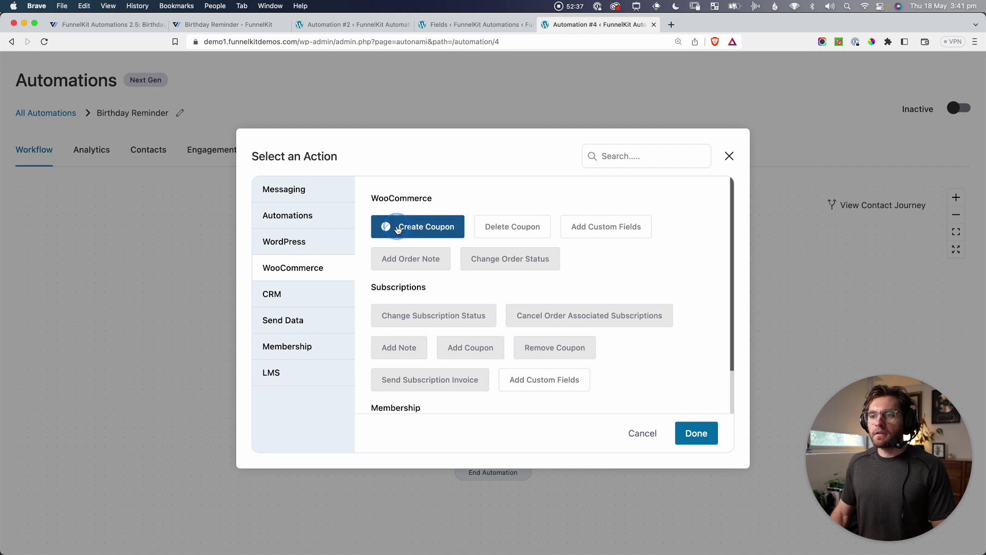
Add the WooCommerce Create Coupon action, titled "Birthday Reminder", with a percentage discount of 15%.
left_click(695, 435)
left_click(324, 224)
type("Birthday Reminder")
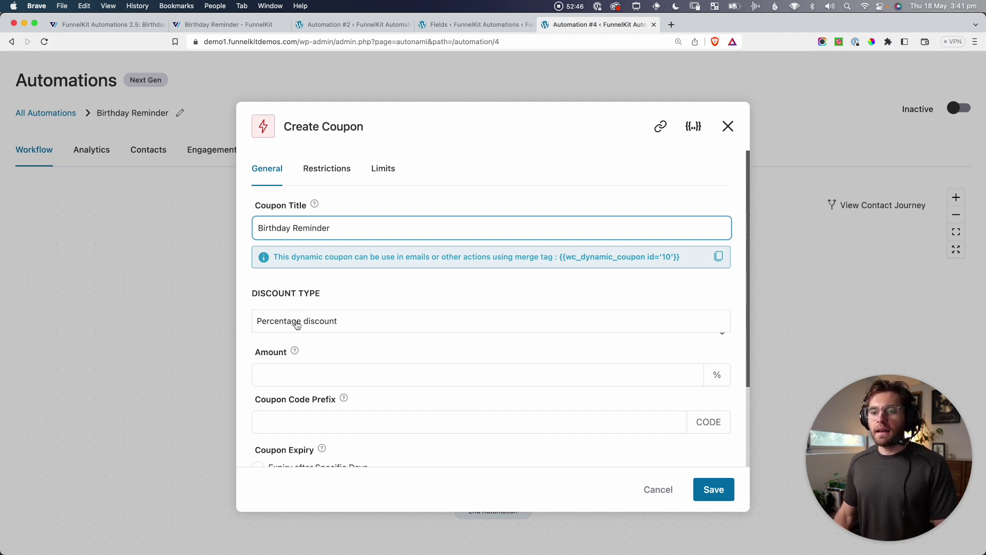
left_click(311, 371)
type("15")
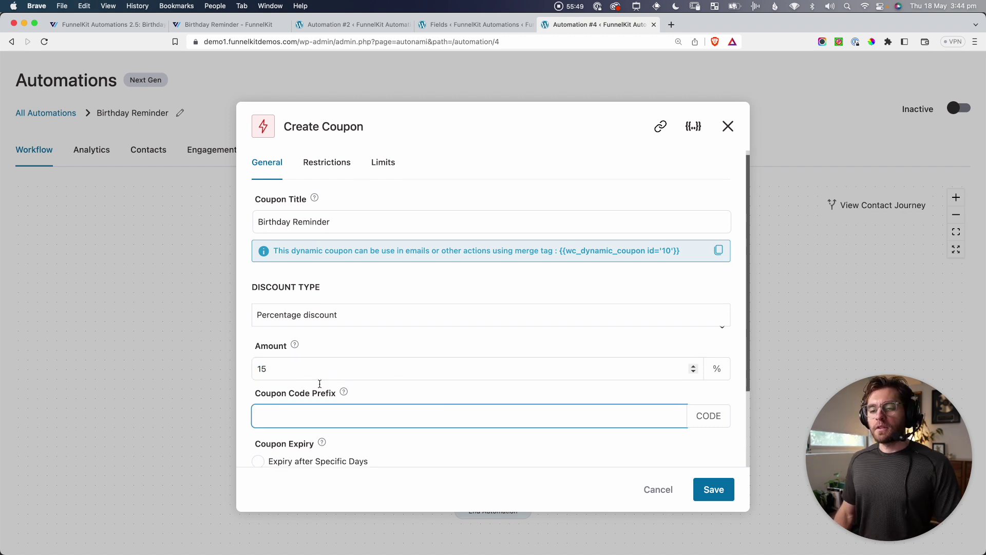
Check the help note for the coupon code prefix and set the prefix to BDAY15.
scroll(319, 384, "down", 1)
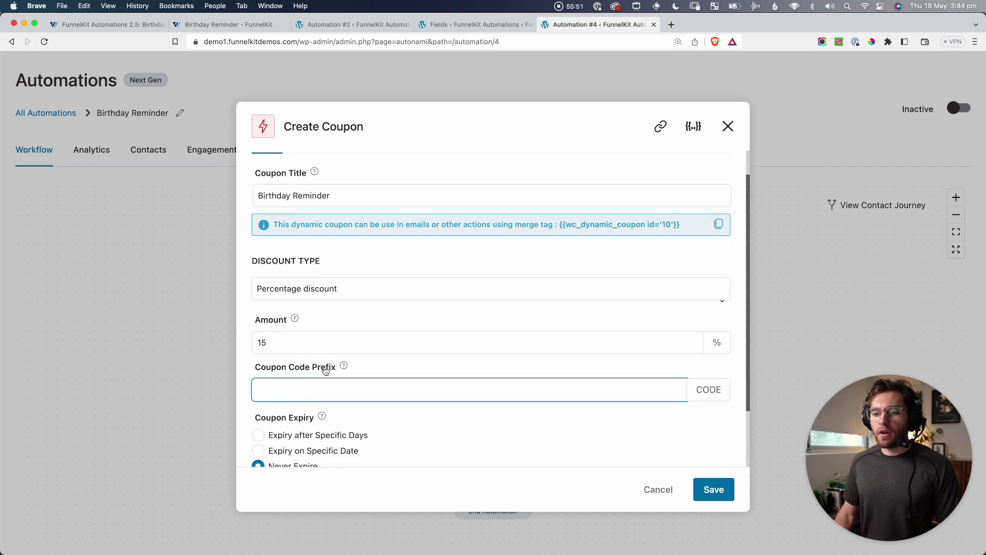
scroll(325, 371, "down", 1)
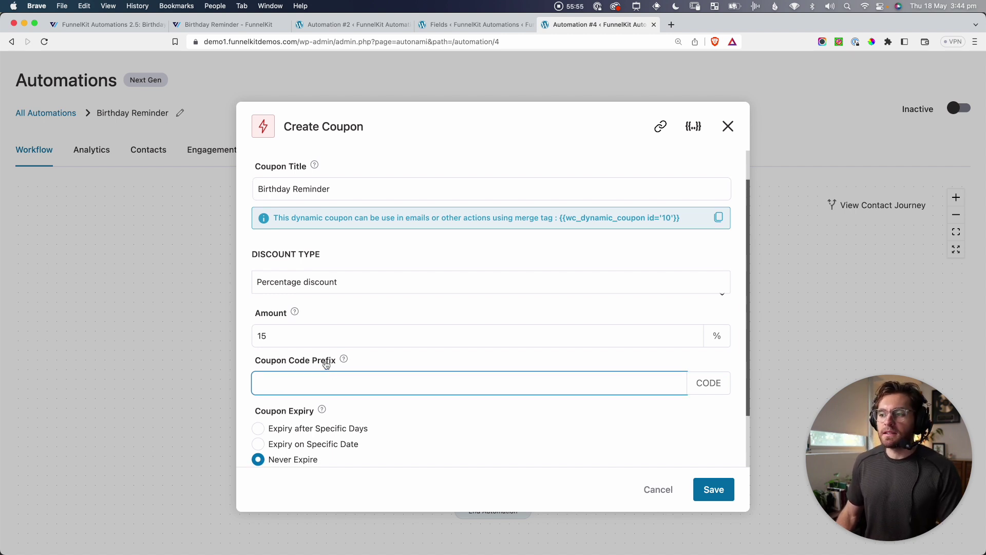
left_click(343, 360)
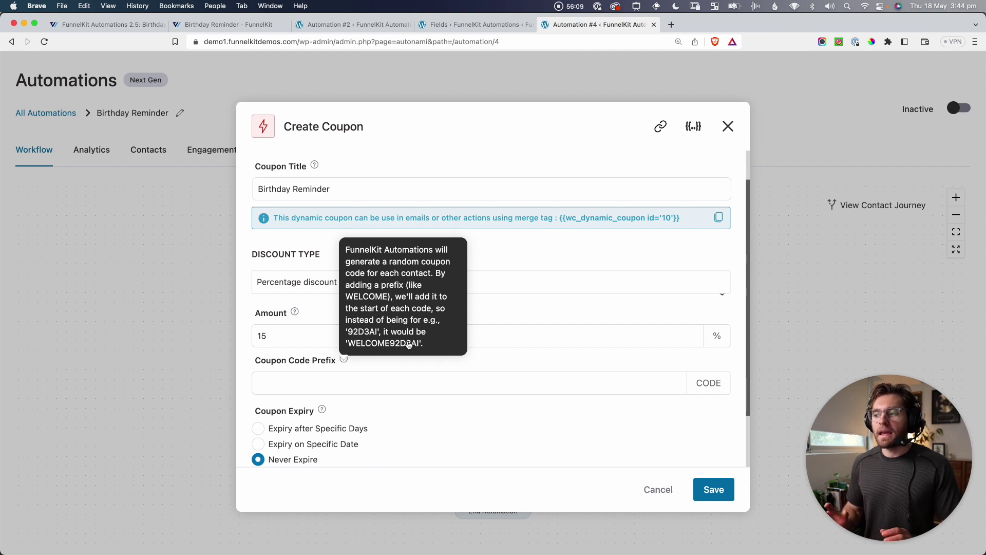
left_click(331, 381)
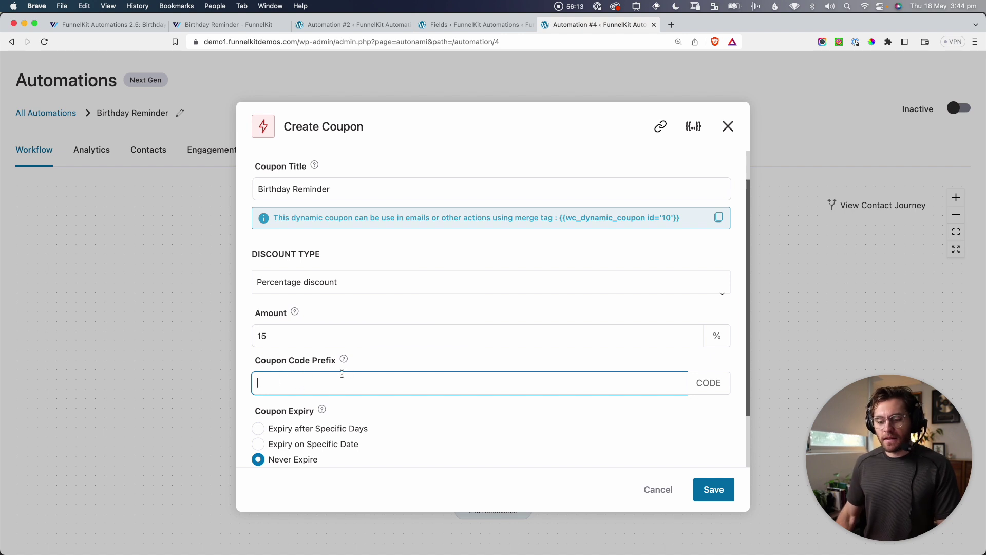
type("BDAY15")
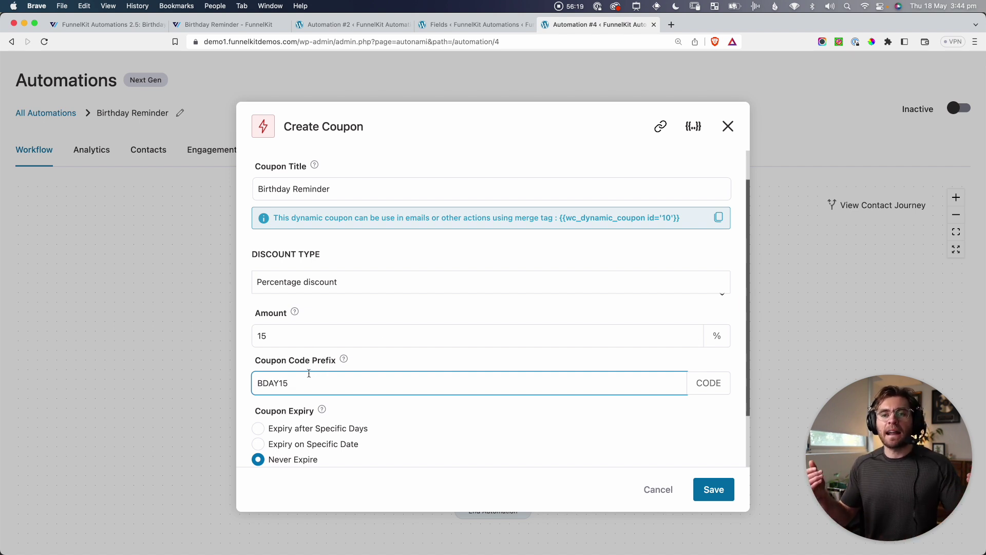
Set the coupon to expire after 8 days.
scroll(309, 374, "down", 2)
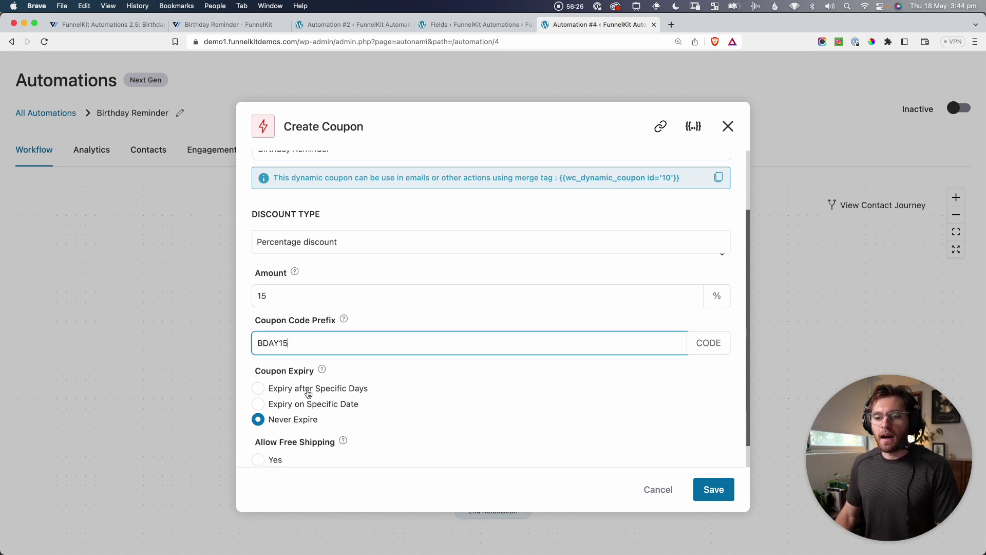
left_click(297, 392)
scroll(329, 393, "down", 1)
left_click(323, 422)
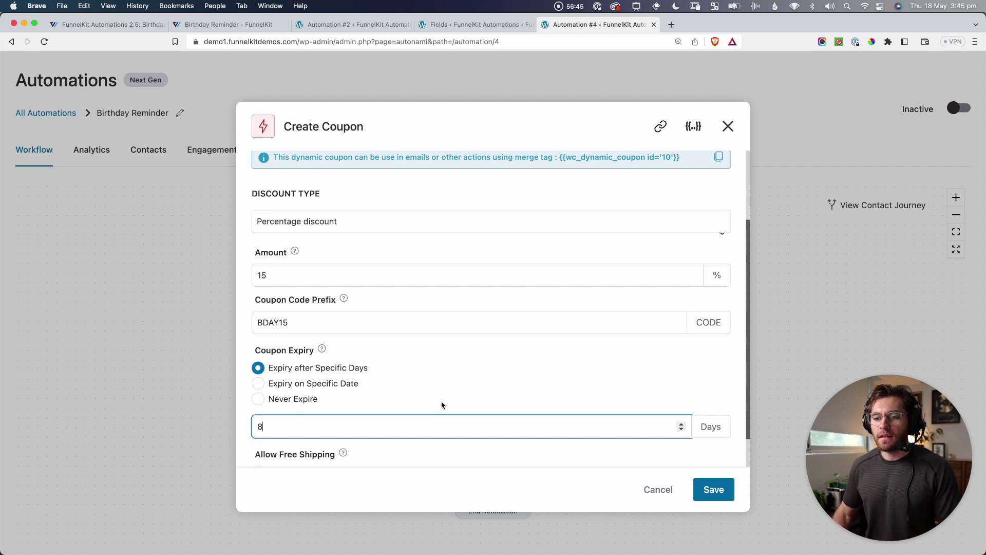
scroll(442, 405, "down", 2)
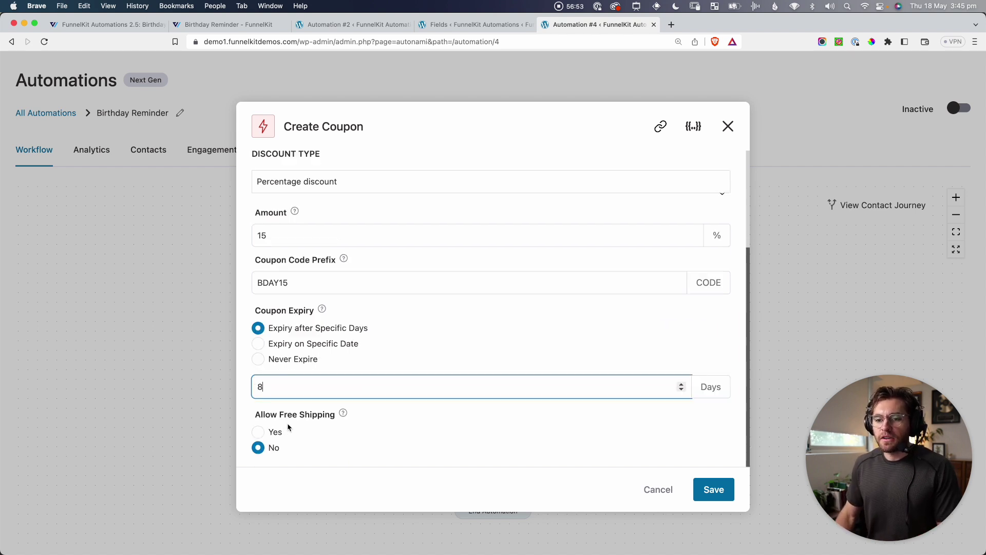
Exclude sale items in the coupon's restrictions, check its usage limits and save the Create Coupon action.
scroll(378, 436, "up", 5)
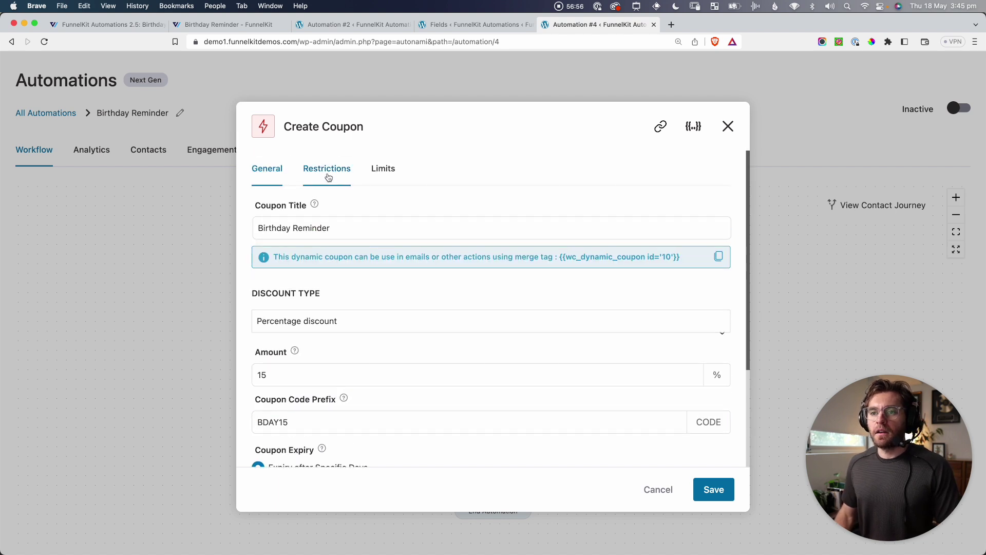
left_click(328, 177)
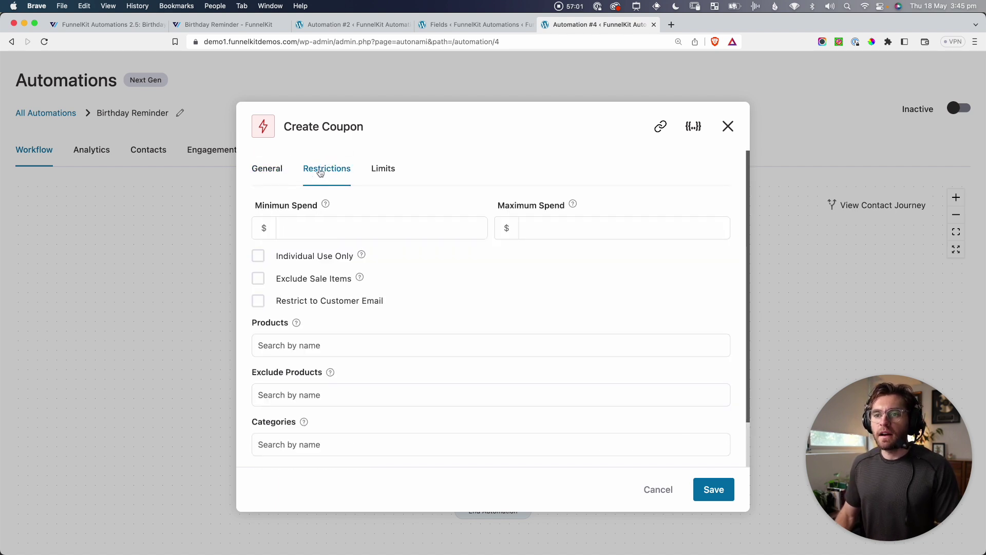
left_click(259, 281)
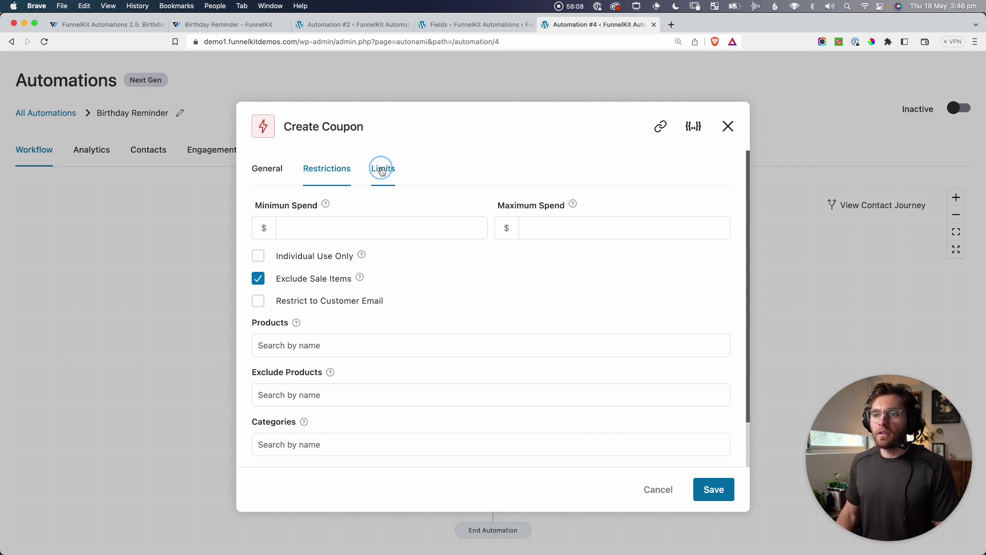
left_click(381, 170)
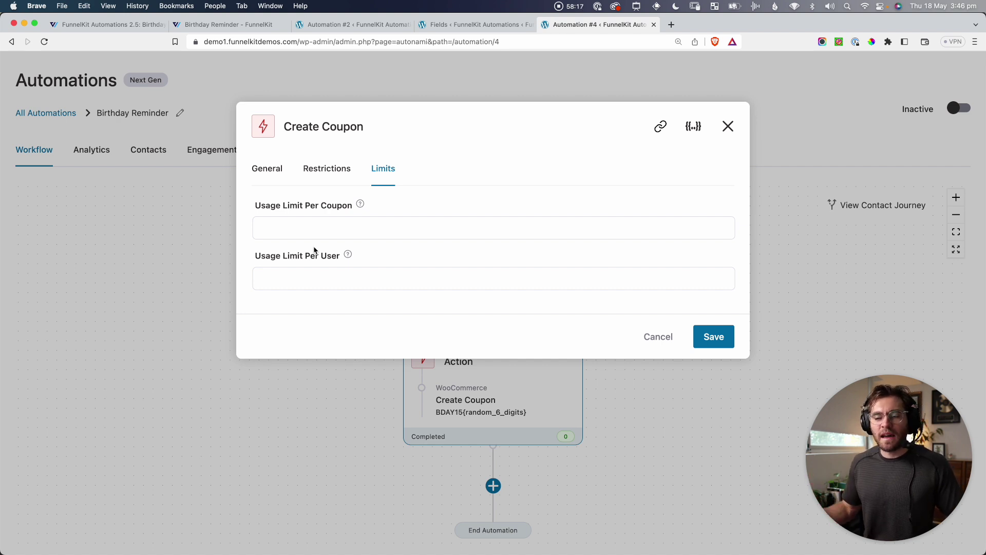
left_click(709, 338)
Add a Send Email action to the workflow after the Create Coupon step.
left_click_drag(657, 433, 617, 295)
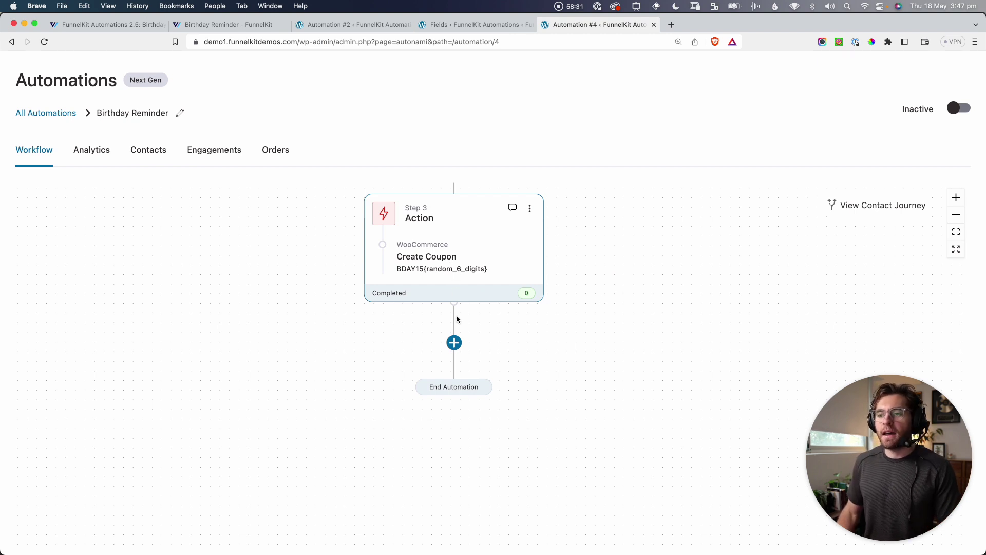
left_click(454, 343)
left_click(417, 397)
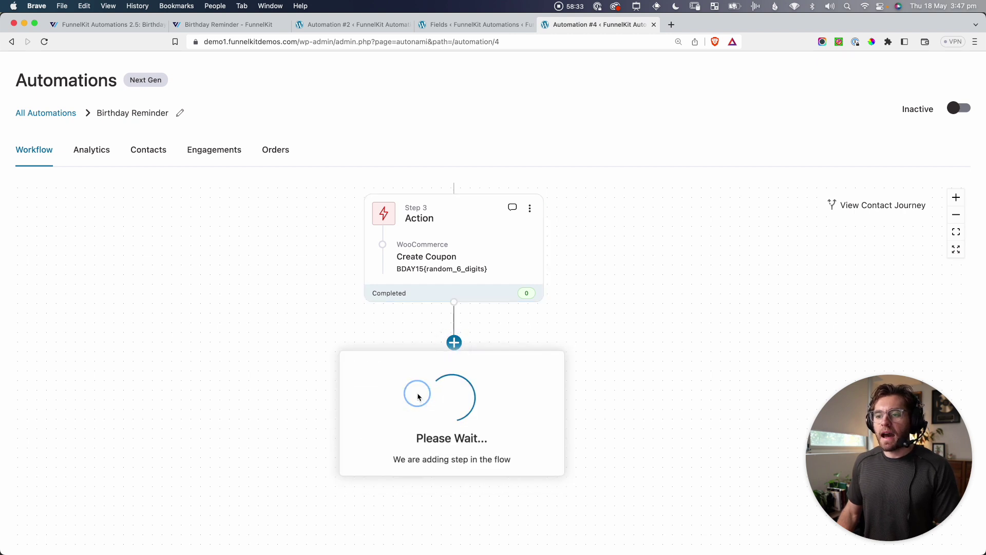
left_click(406, 232)
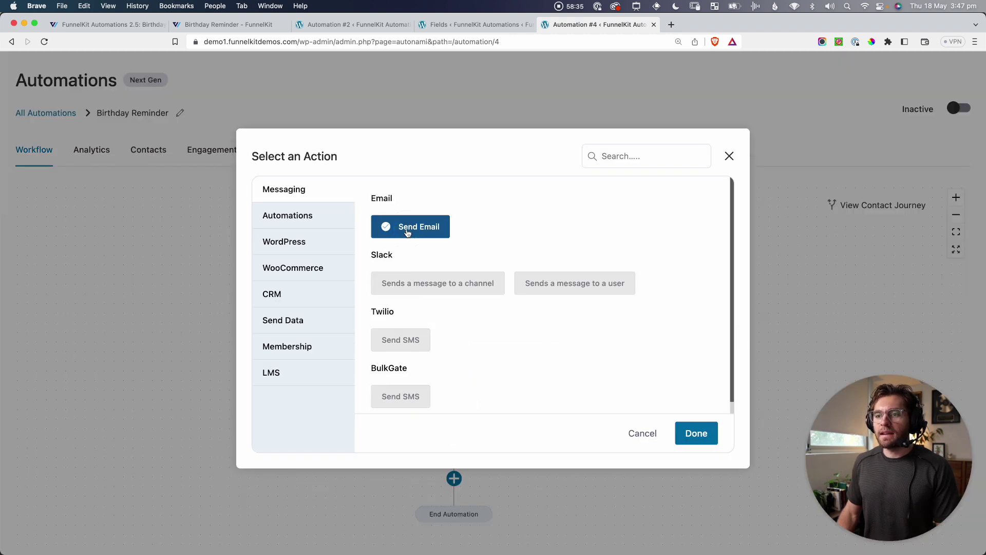
left_click(696, 431)
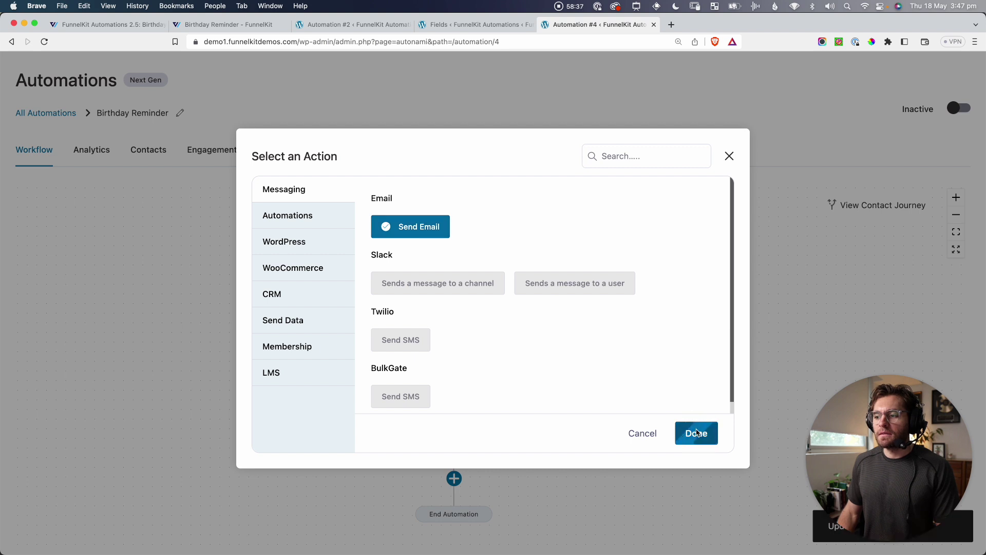
Apply the saved "Birthday 1" template to the email and launch the visual editor.
scroll(530, 425, "down", 2)
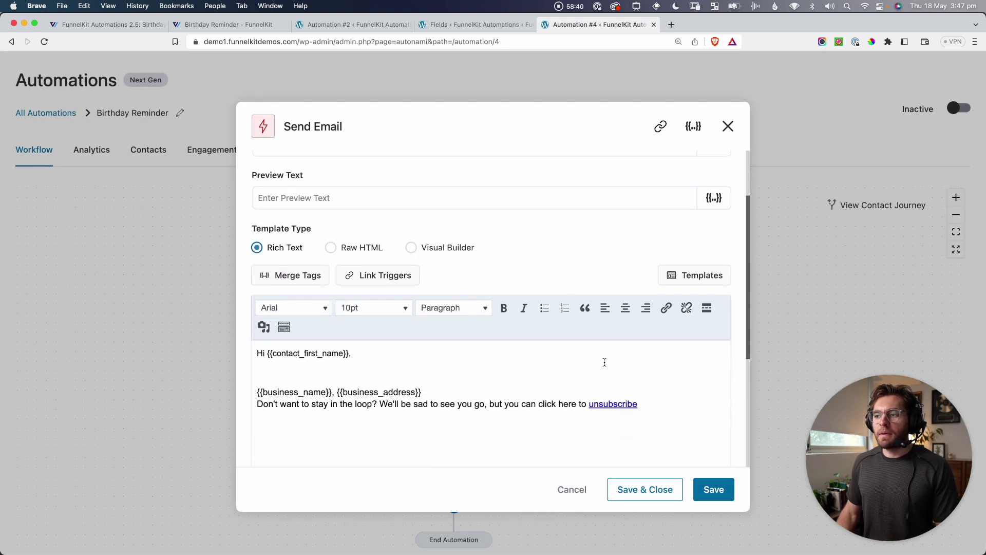
left_click(705, 278)
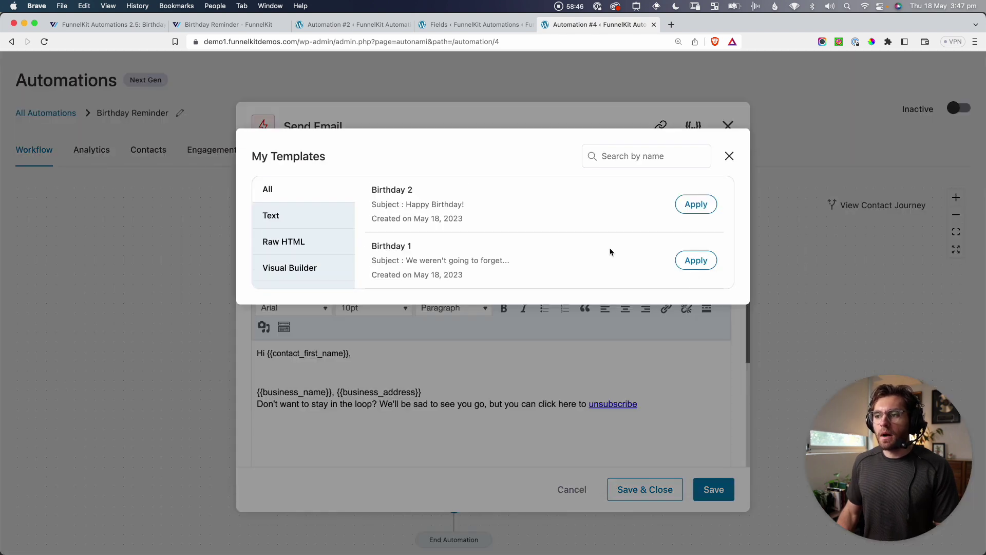
left_click(696, 260)
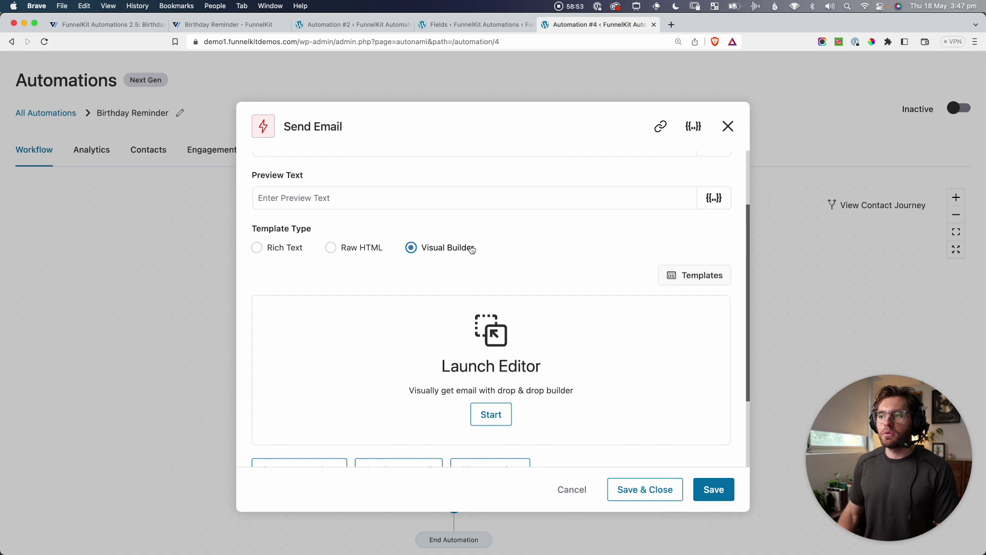
scroll(502, 362, "down", 1)
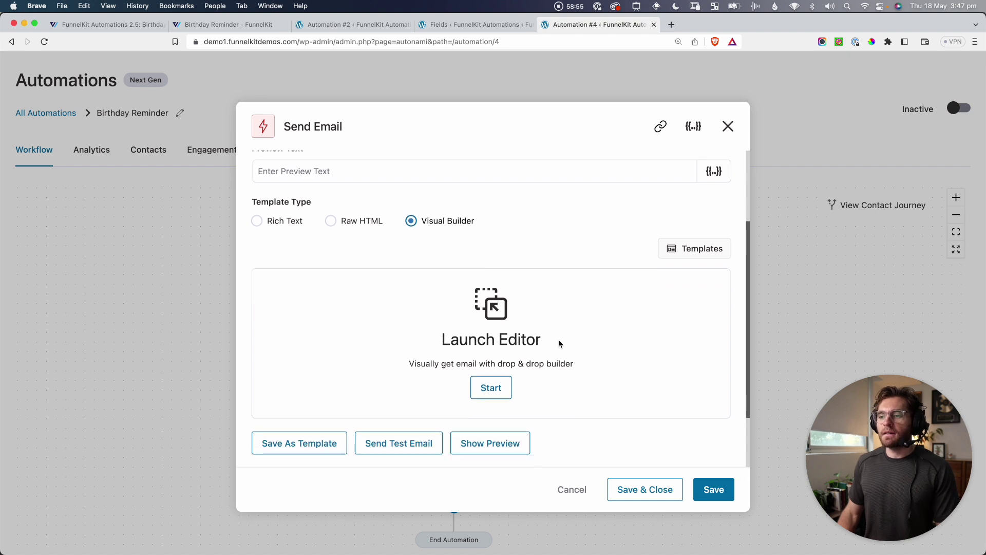
left_click(487, 394)
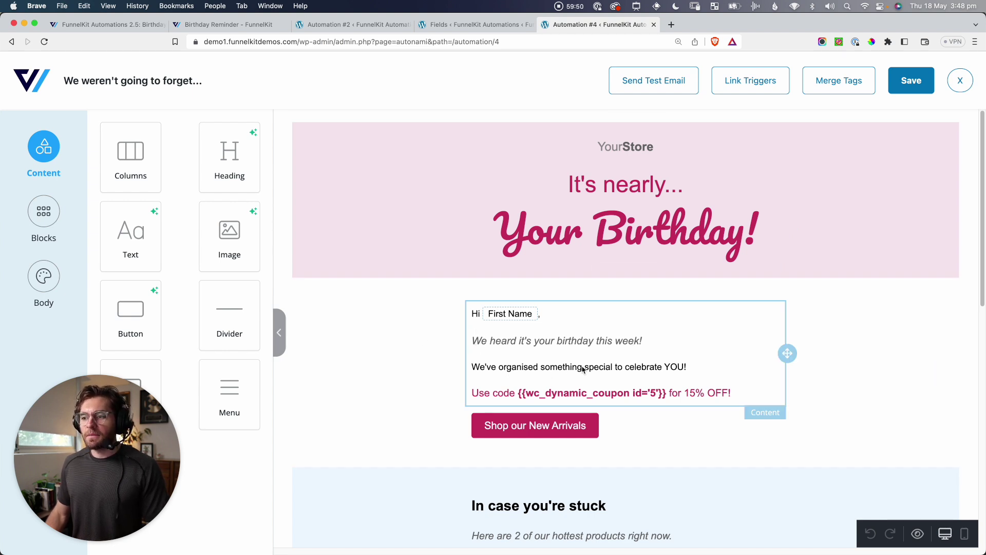
Review the birthday email's coupon line, "Shop our New Arrivals" button settings and featured product section.
scroll(646, 370, "down", 1)
scroll(646, 370, "down", 1)
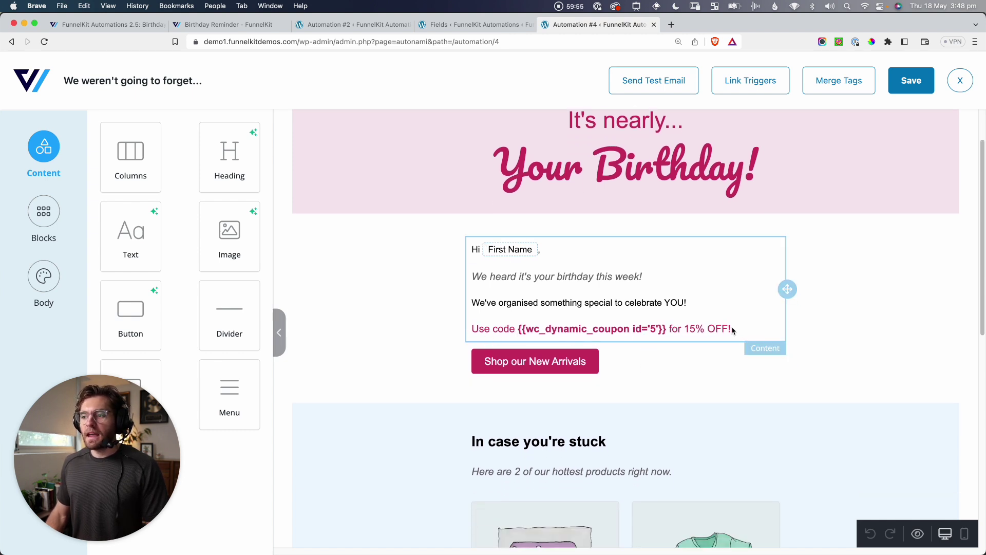
left_click(569, 362)
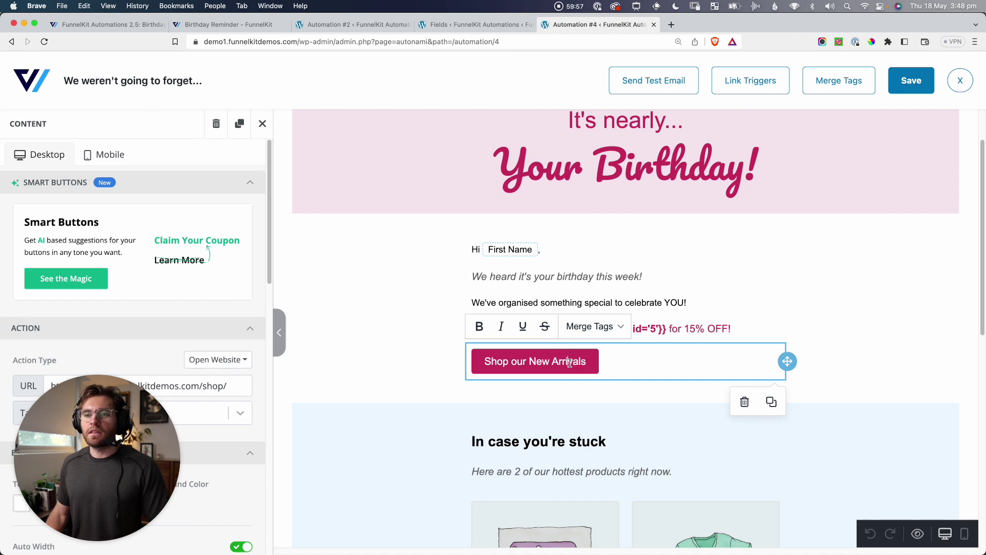
left_click(403, 448)
scroll(403, 448, "down", 3)
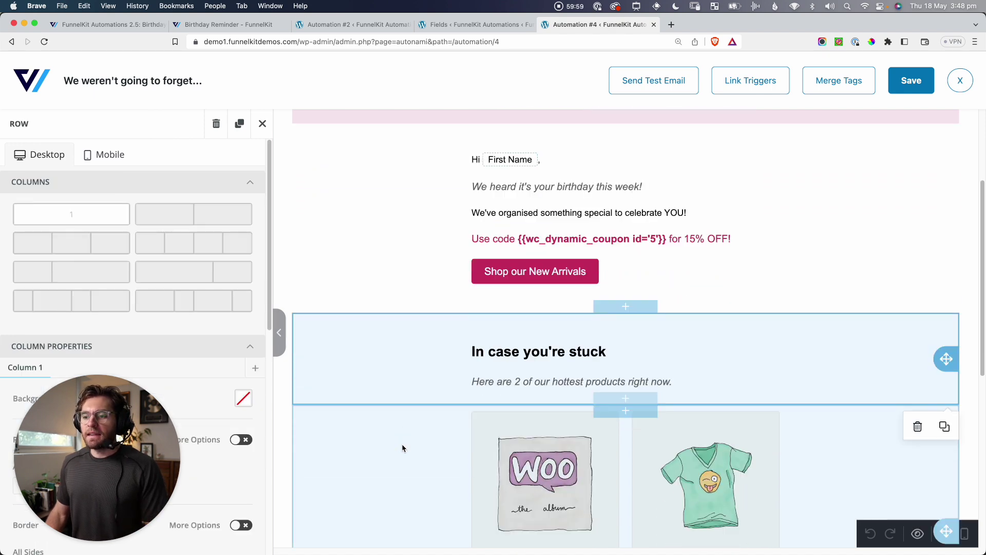
scroll(403, 448, "down", 3)
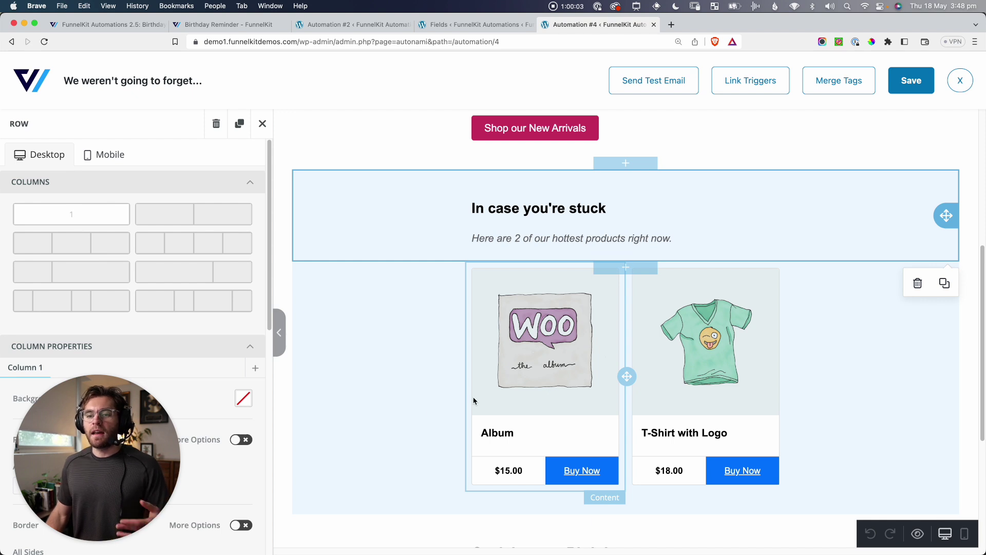
Remove the existing dynamic coupon merge tag from the "Use code" line of the birthday email.
scroll(544, 367, "down", 2)
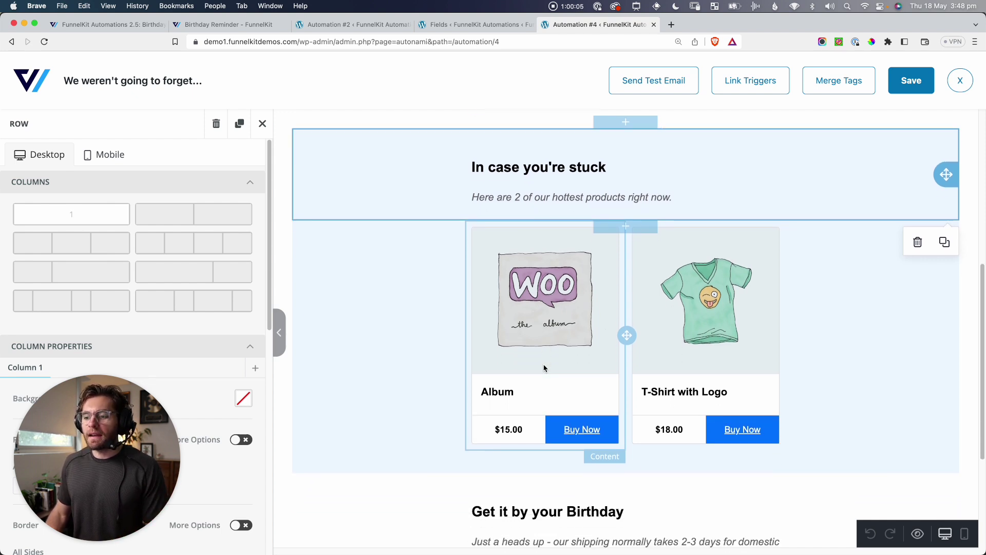
scroll(545, 367, "down", 2)
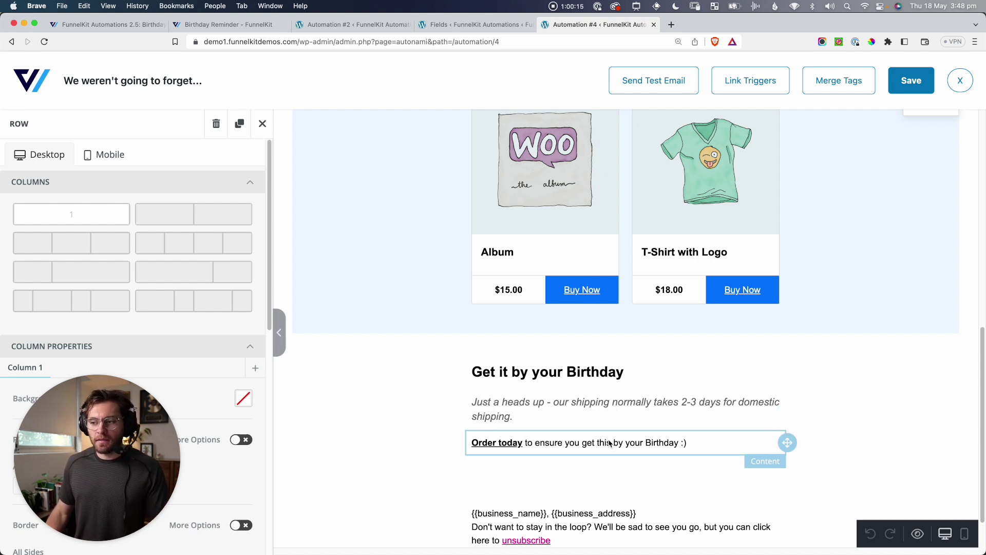
scroll(604, 440, "up", 3)
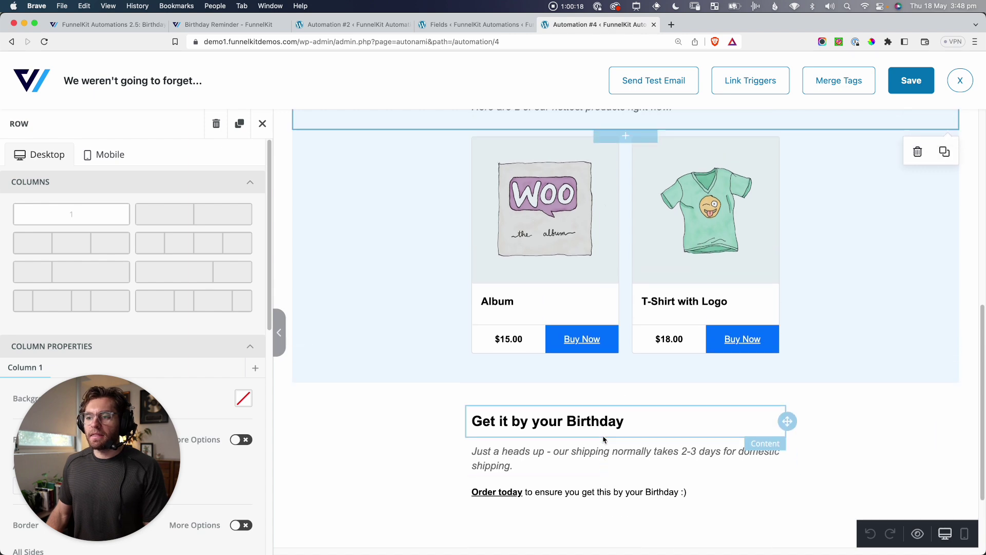
scroll(603, 440, "up", 5)
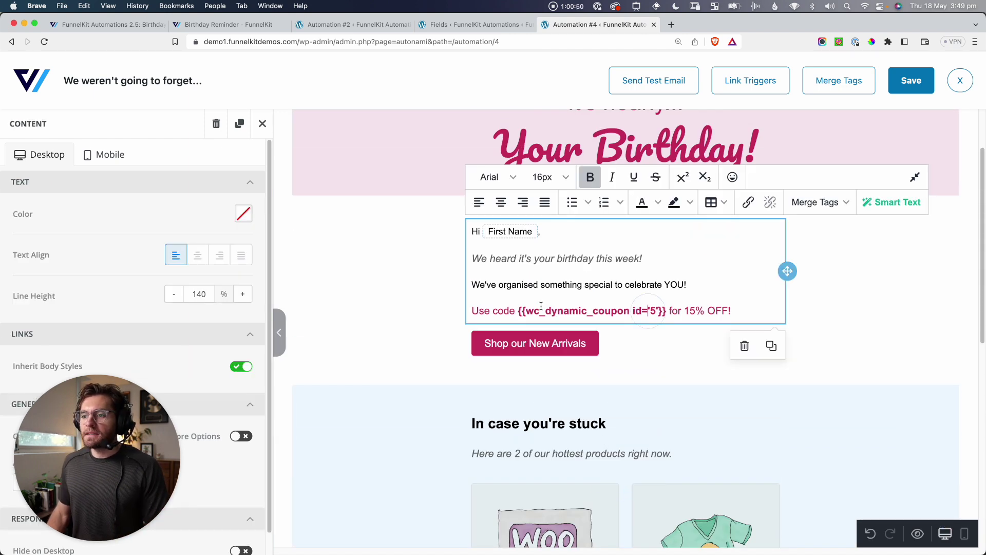
left_click_drag(519, 310, 649, 311)
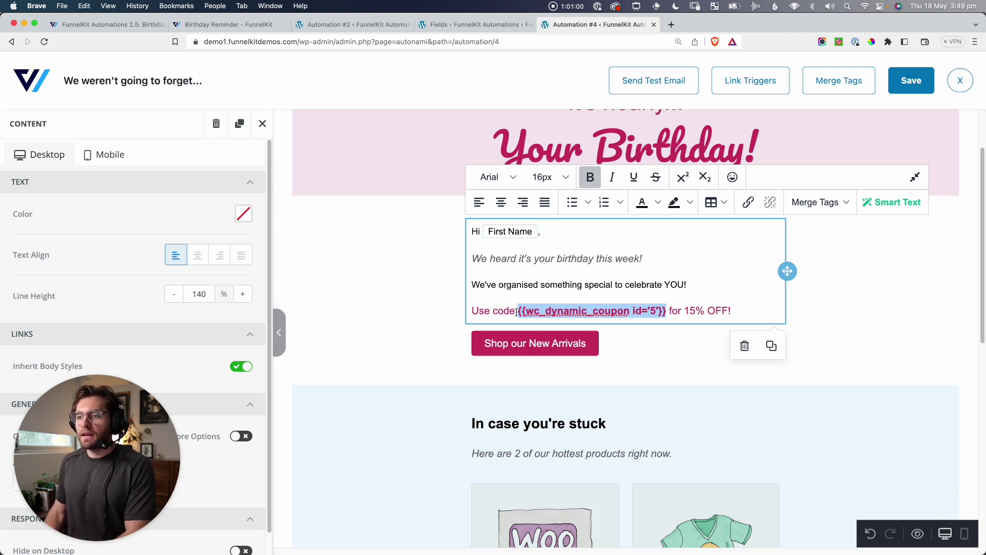
key("BackSpace")
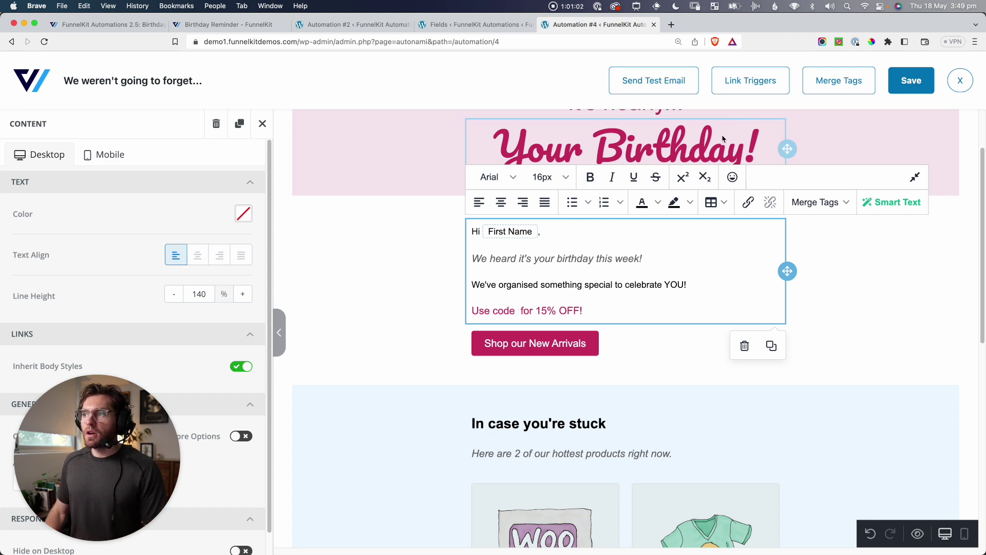
Copy the contact merge tag WC Dynamic Coupon with its Step ID set to "Birthday Reminder ( #3 )".
left_click(826, 84)
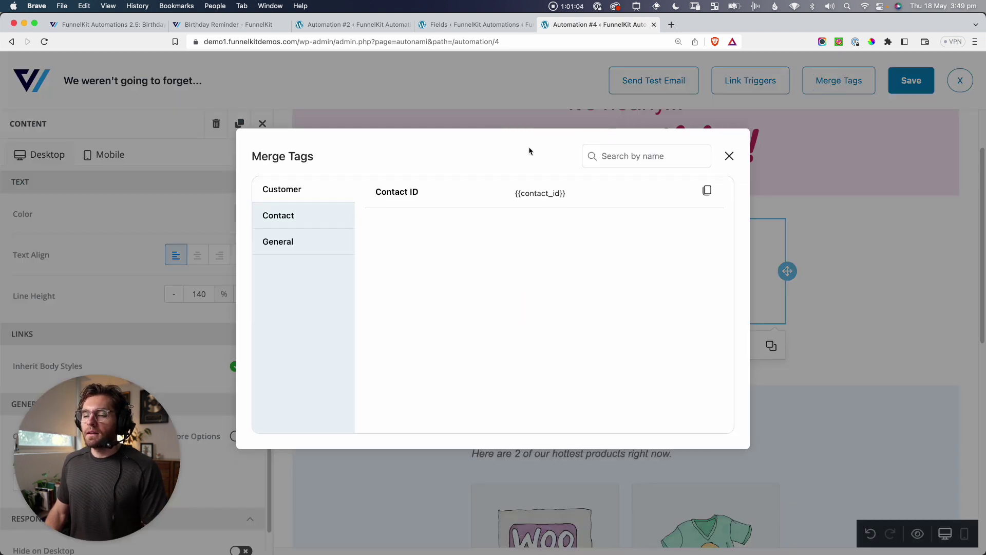
left_click(274, 221)
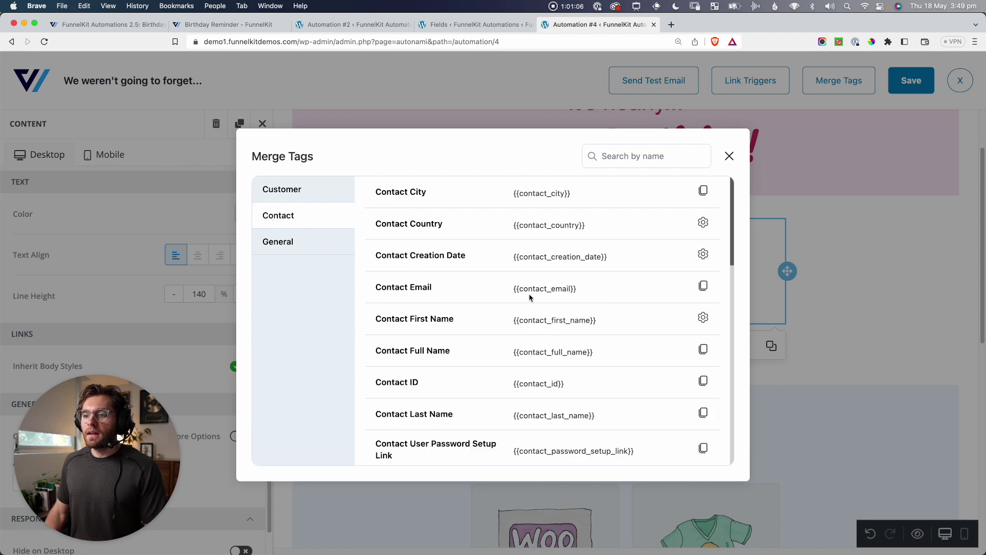
scroll(530, 297, "down", 3)
scroll(529, 295, "down", 5)
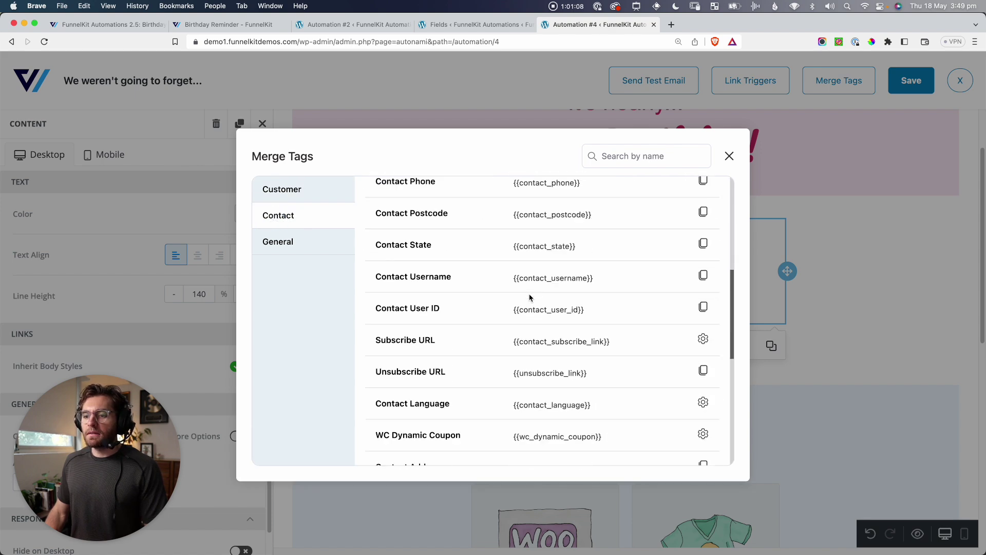
left_click_drag(377, 313, 462, 310)
left_click(462, 310)
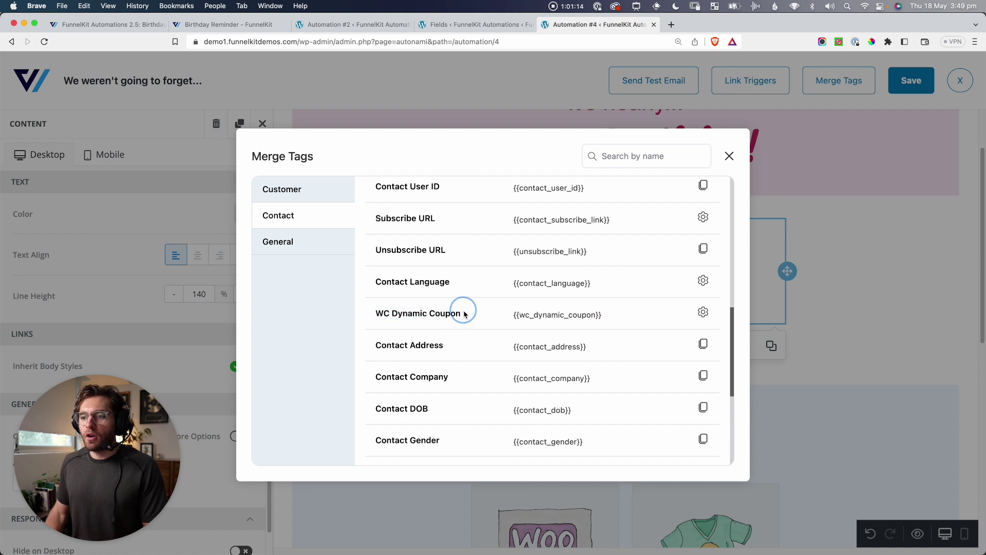
left_click(703, 312)
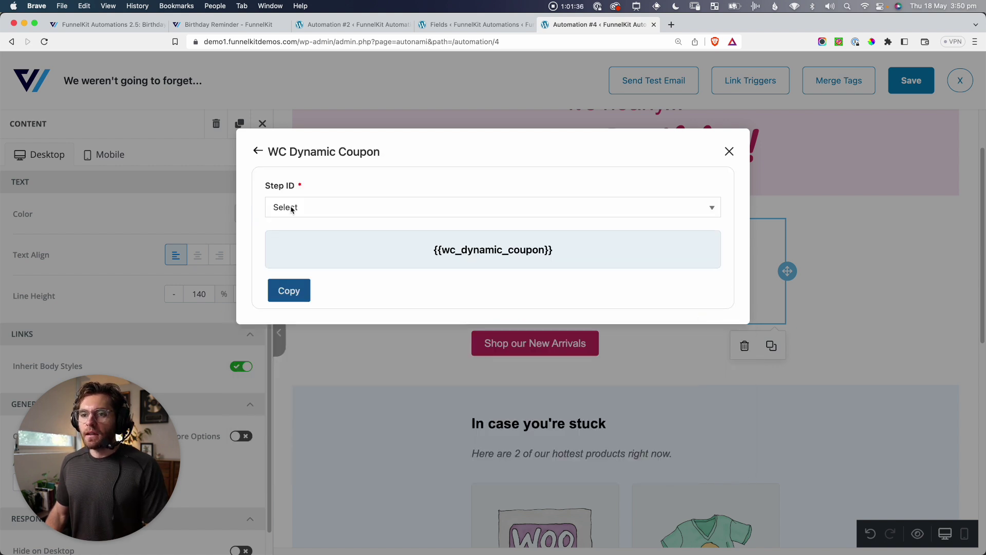
left_click(290, 208)
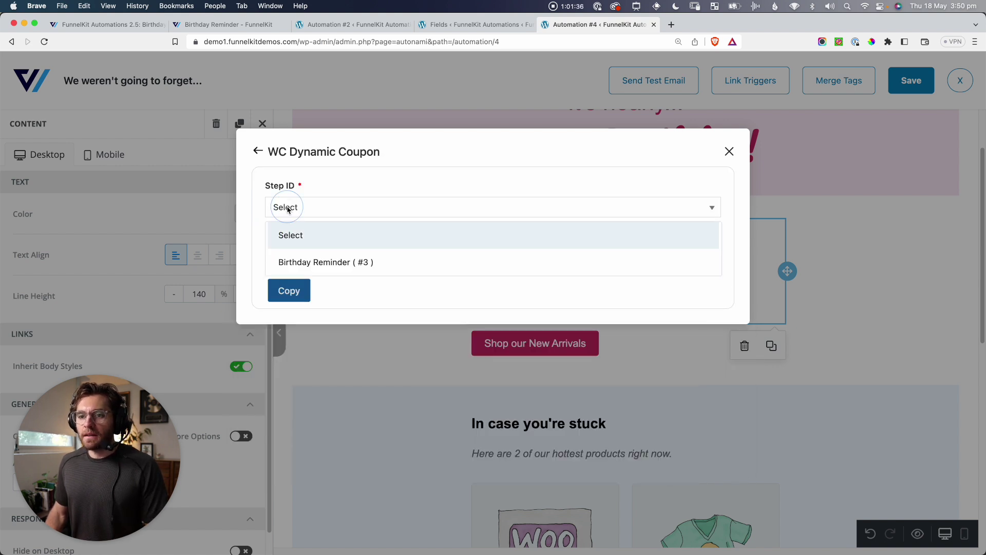
left_click(339, 263)
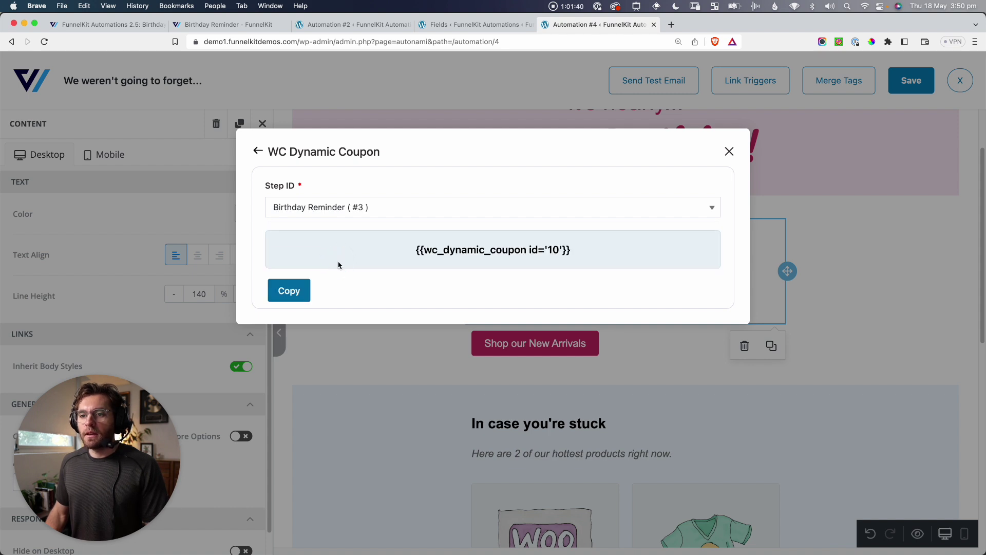
left_click(290, 291)
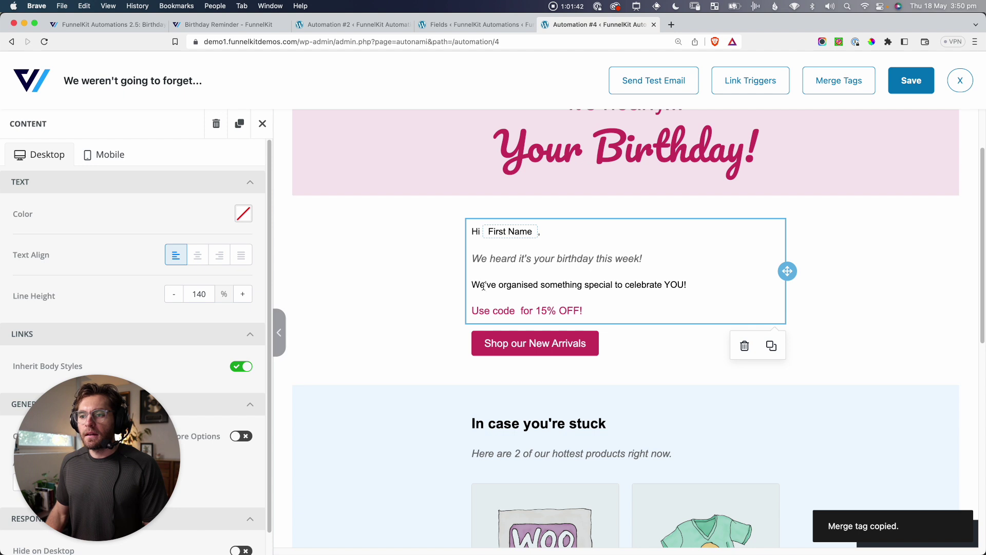
Paste {{wc_dynamic_coupon id='10'}} between "Use code" and "for 15% OFF!" and make it bold.
left_click(517, 305)
key("super+v")
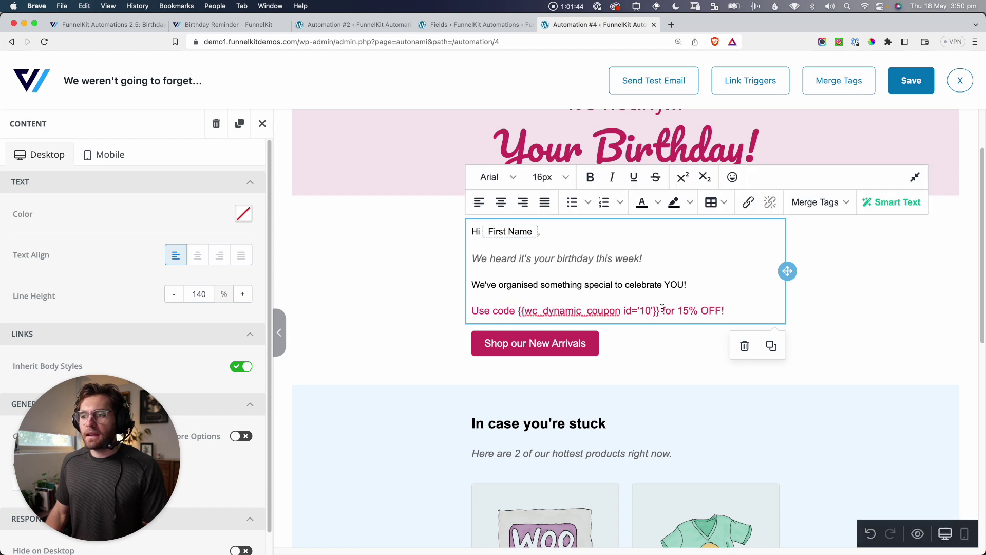
left_click_drag(660, 310, 517, 310)
key("super+b")
left_click(355, 288)
Save the birthday email design and exit the visual editor.
scroll(483, 317, "up", 3)
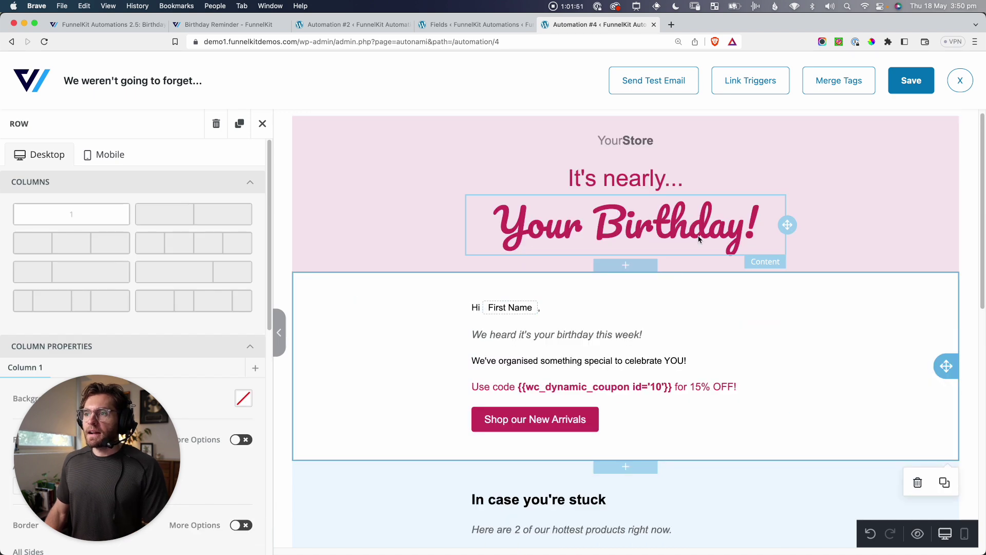
left_click(911, 83)
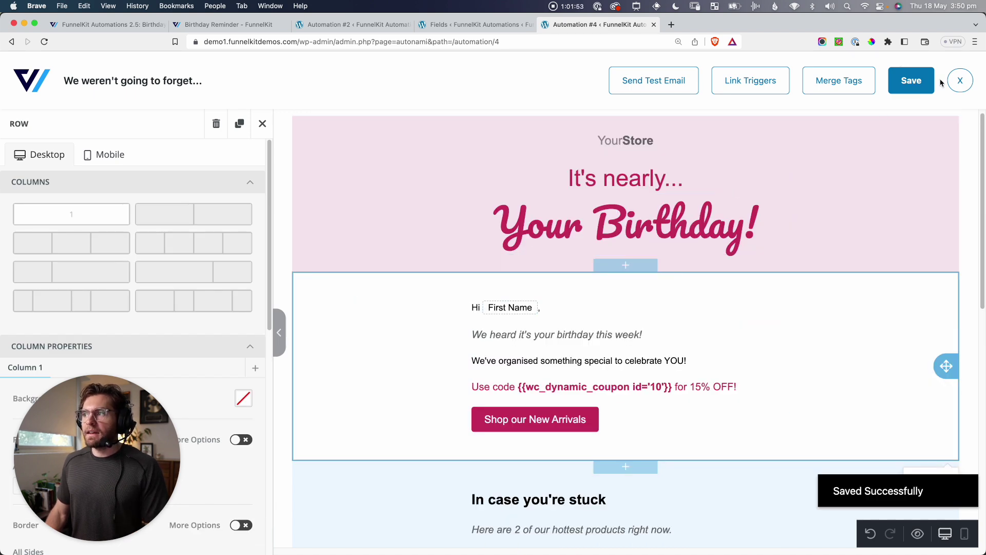
left_click(959, 81)
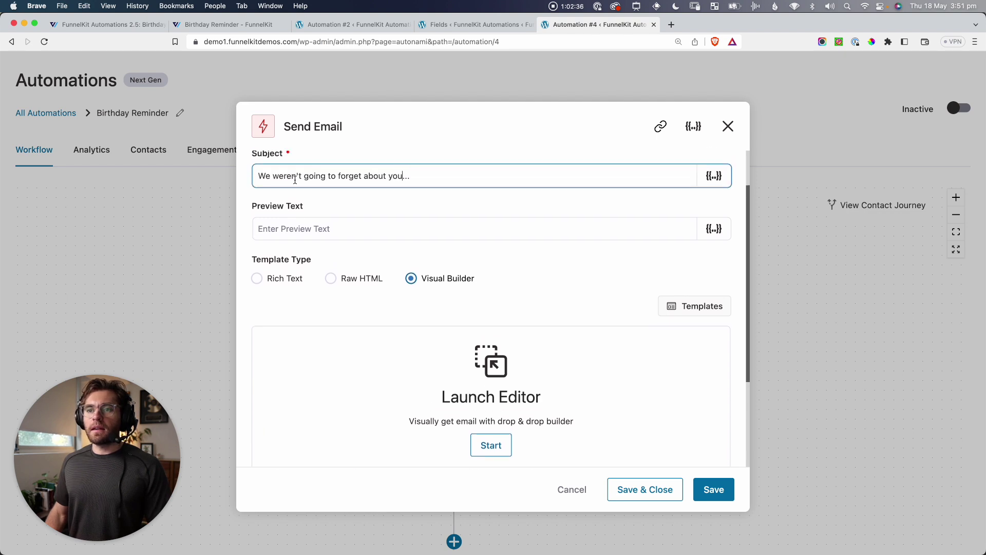
Set the email subject to "We weren't going to forget about you..." and save and close the Send Email action.
scroll(286, 187, "up", 1)
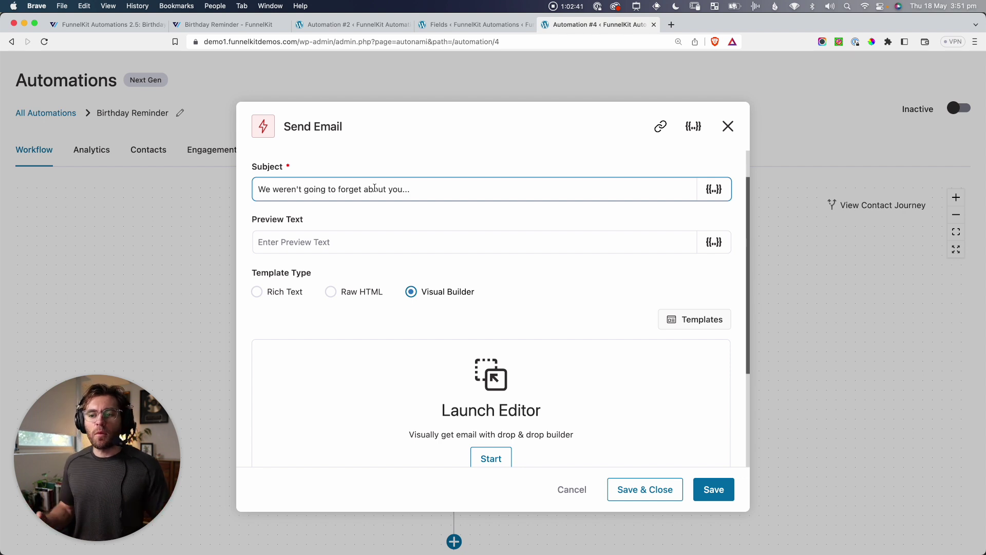
scroll(511, 287, "down", 1)
scroll(512, 288, "down", 5)
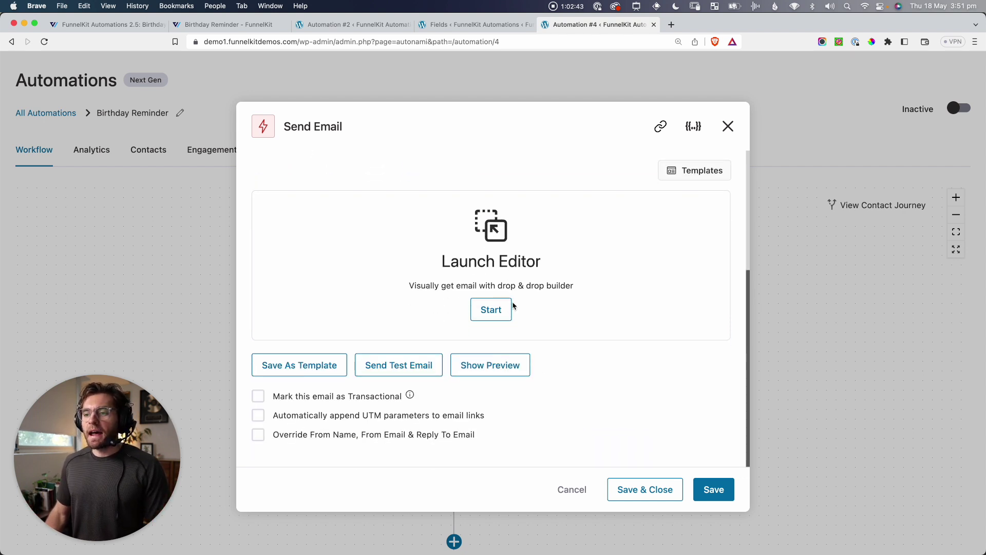
left_click(668, 490)
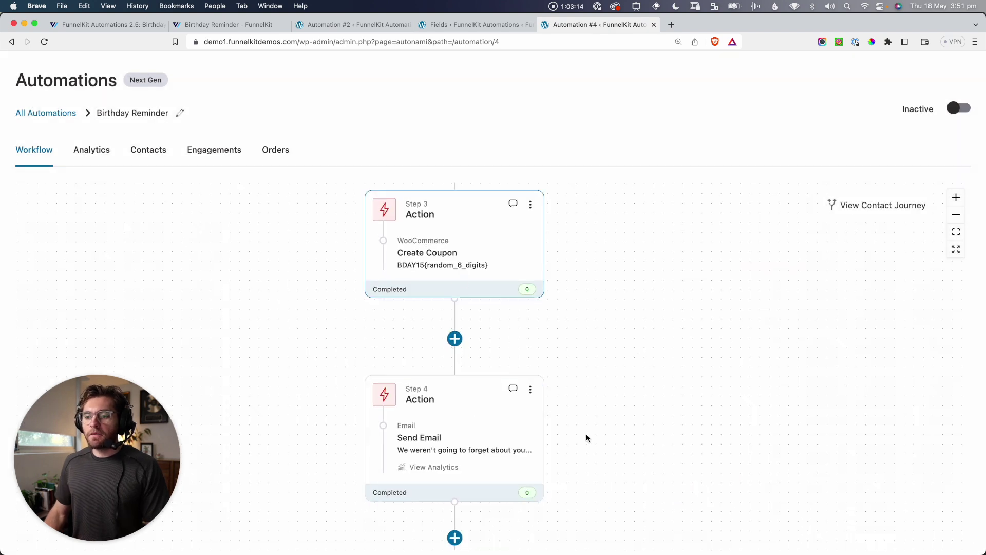
Add a Delay after the Send Email step that waits until the Date of Birth custom field date.
left_click_drag(605, 496, 575, 302)
left_click(430, 332)
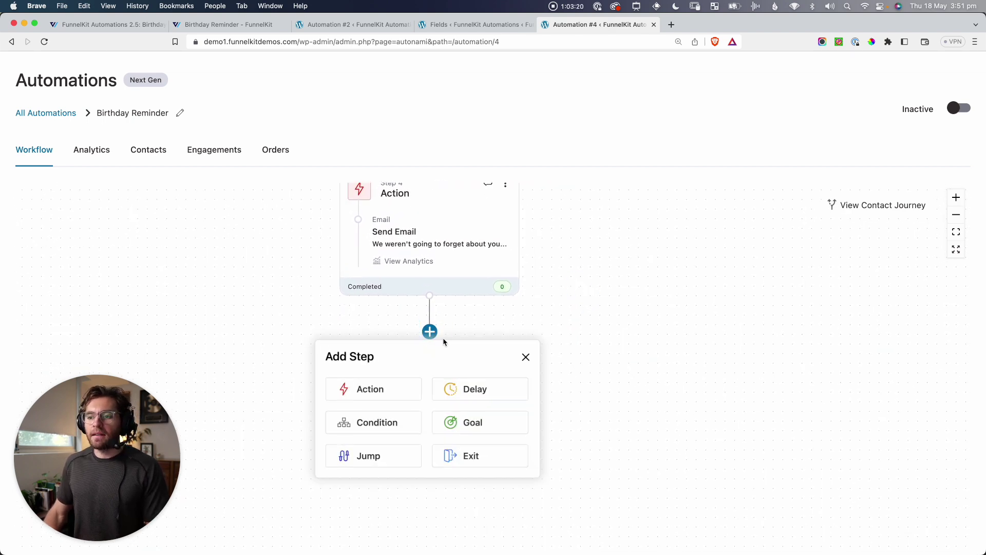
left_click(474, 390)
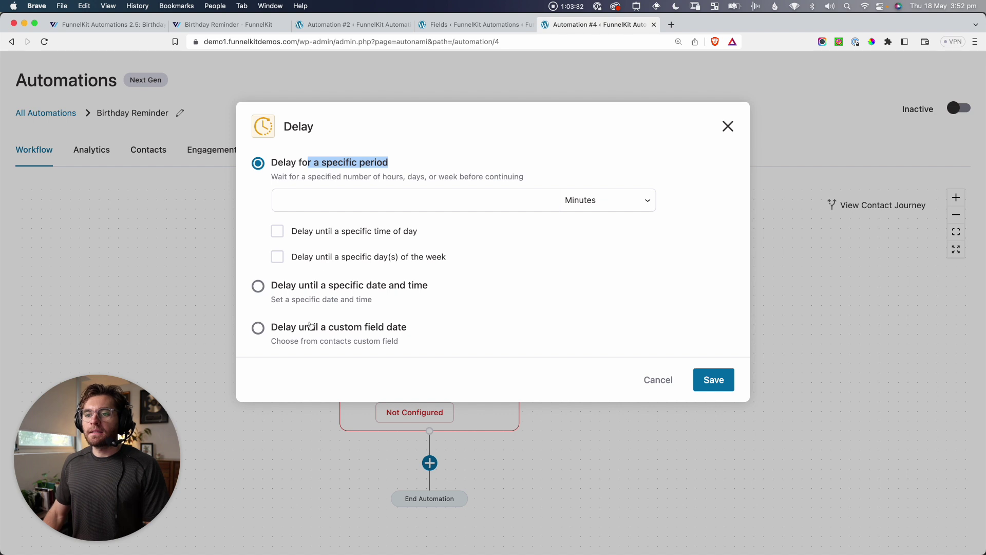
left_click(358, 330)
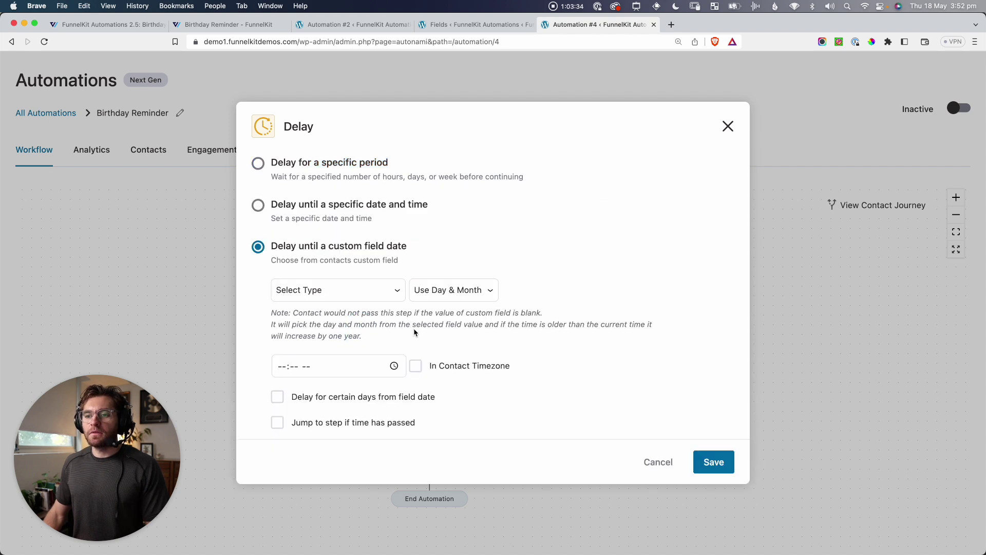
left_click(305, 293)
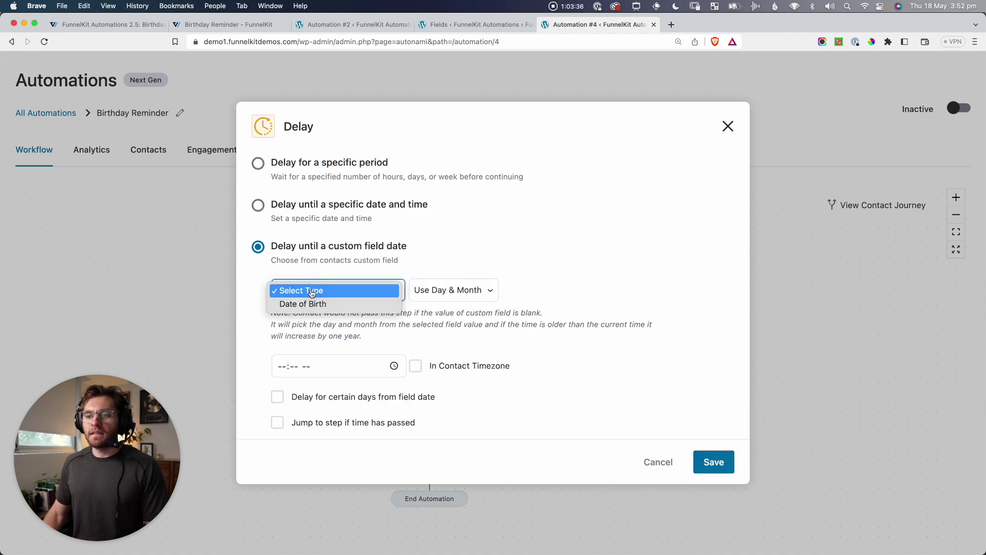
left_click(316, 305)
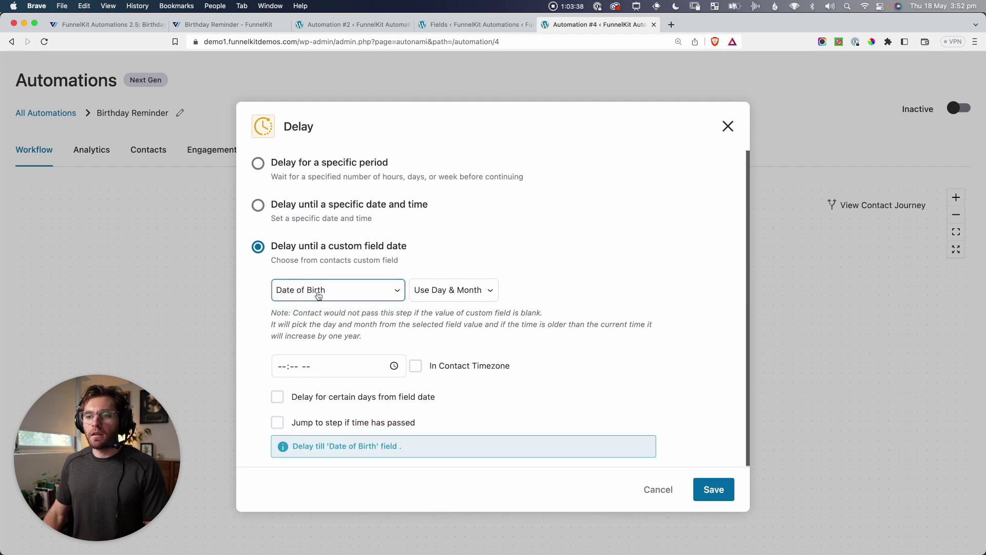
Set the delay time to 08:00 am in the contact's timezone, check the delay summary and save the step.
key("Tab")
key("Tab")
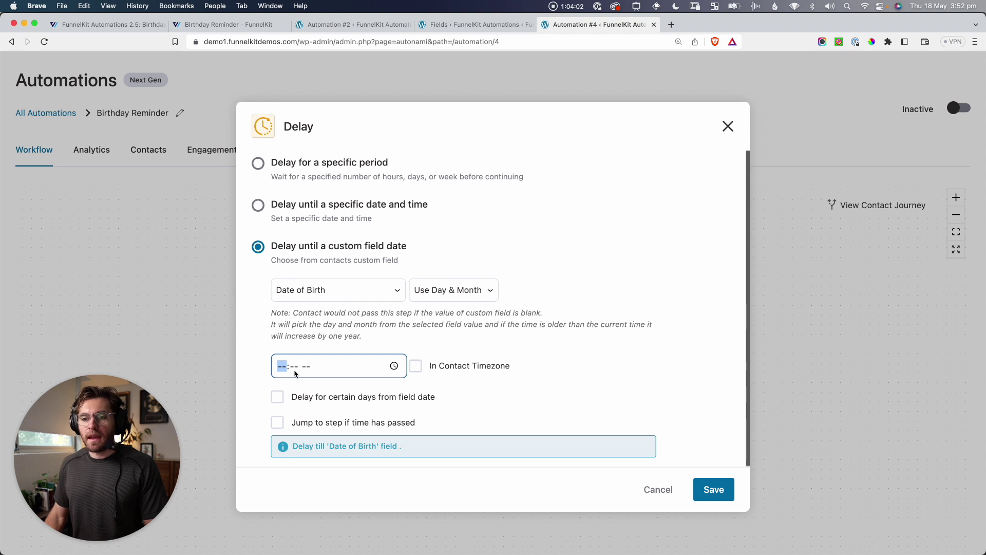
type("08:0")
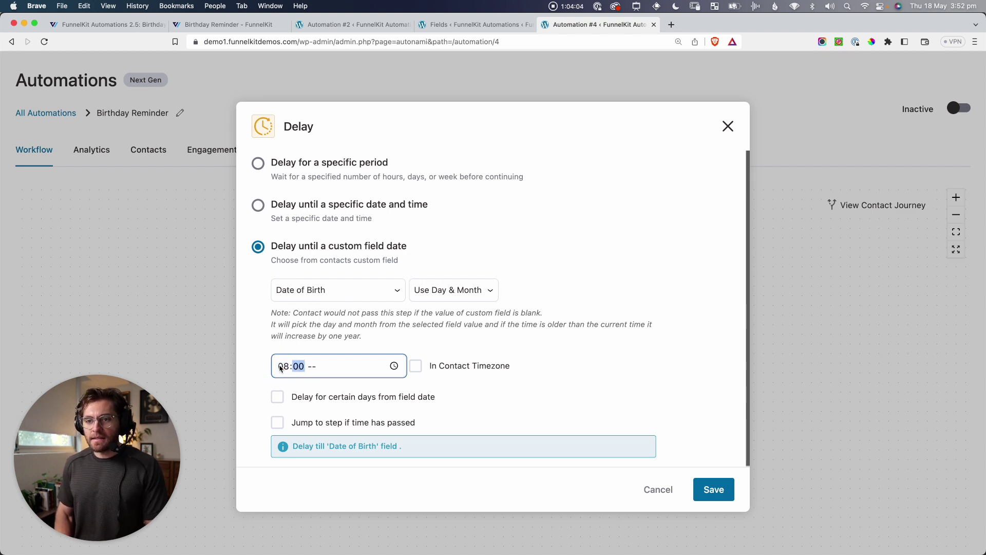
type("0 am")
left_click(415, 365)
left_click_drag(291, 446, 508, 455)
left_click(325, 447)
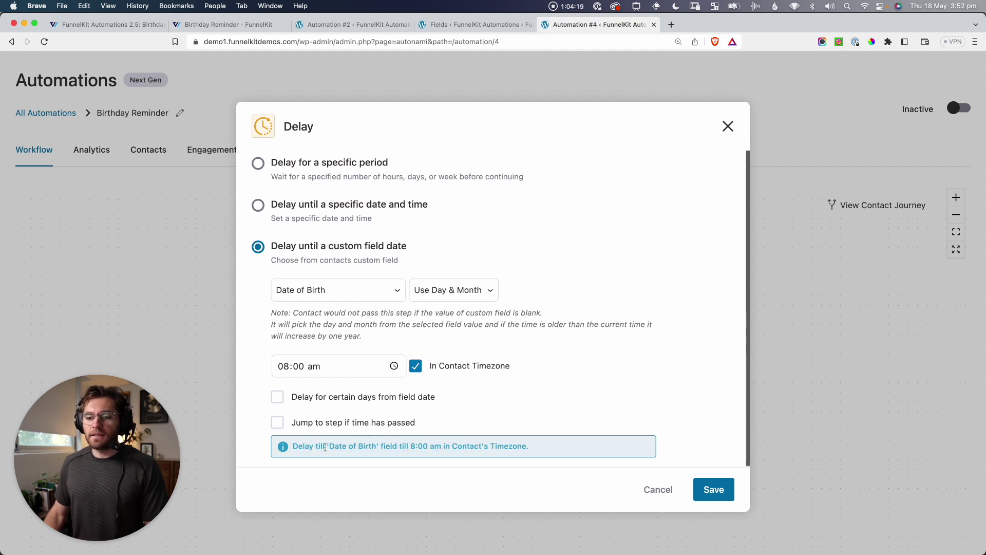
left_click_drag(293, 450, 513, 443)
left_click(517, 446)
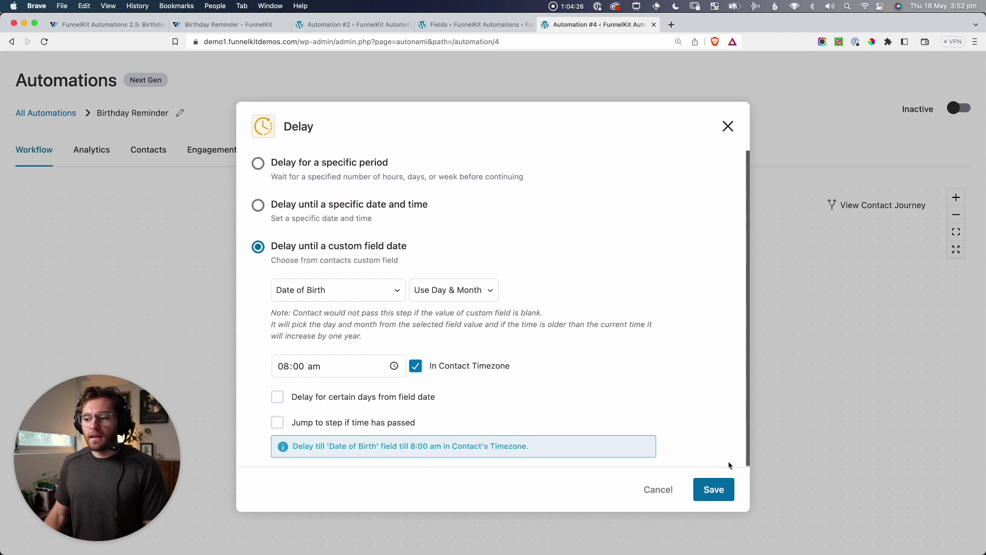
left_click(713, 489)
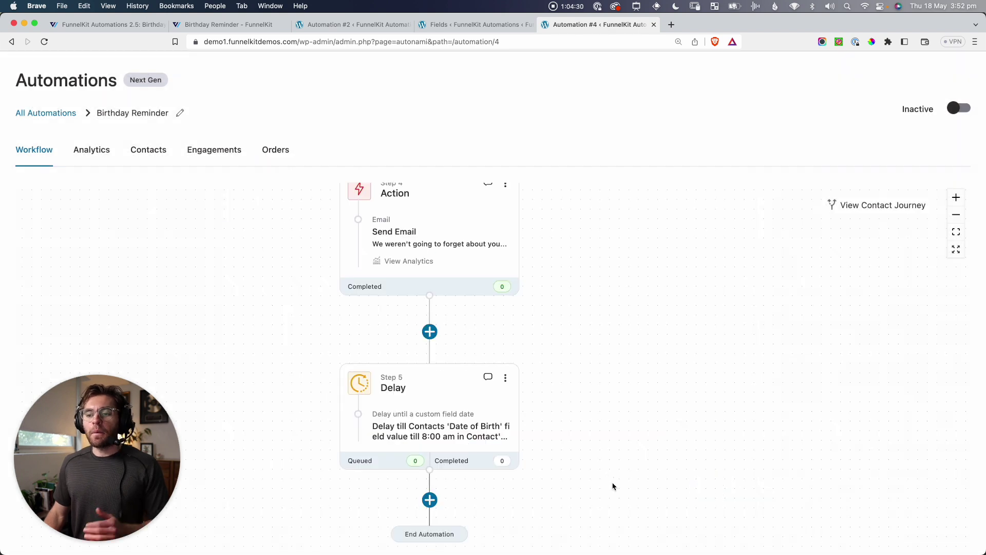
Add a second Send Email action to the workflow after the Date of Birth delay.
left_click(608, 485)
left_click_drag(608, 484, 606, 370)
scroll(604, 400, "down", 2)
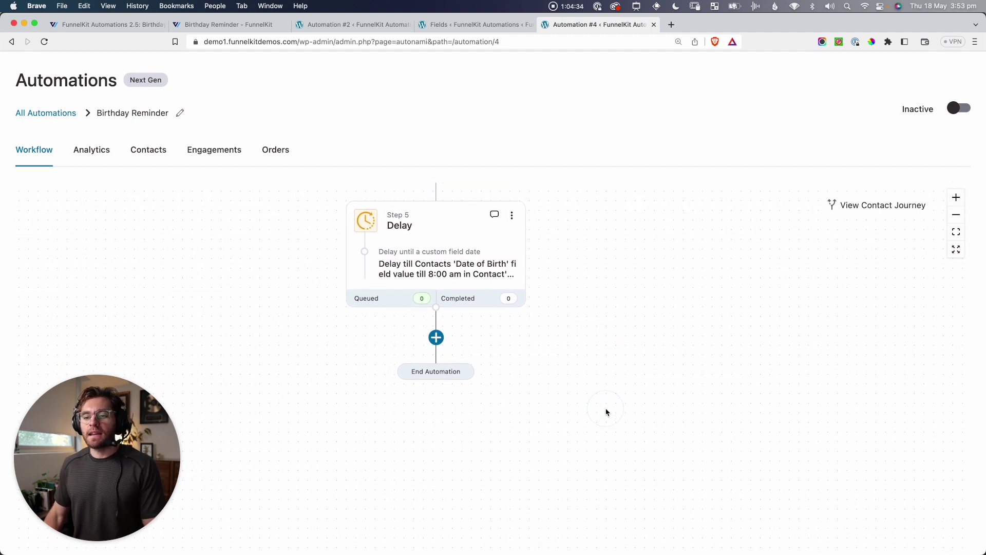
left_click(436, 337)
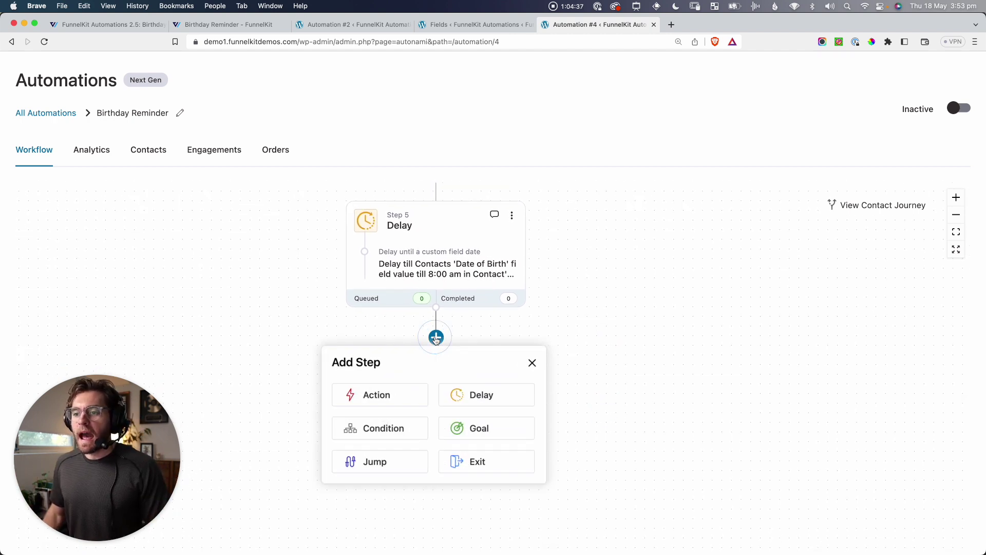
left_click(378, 394)
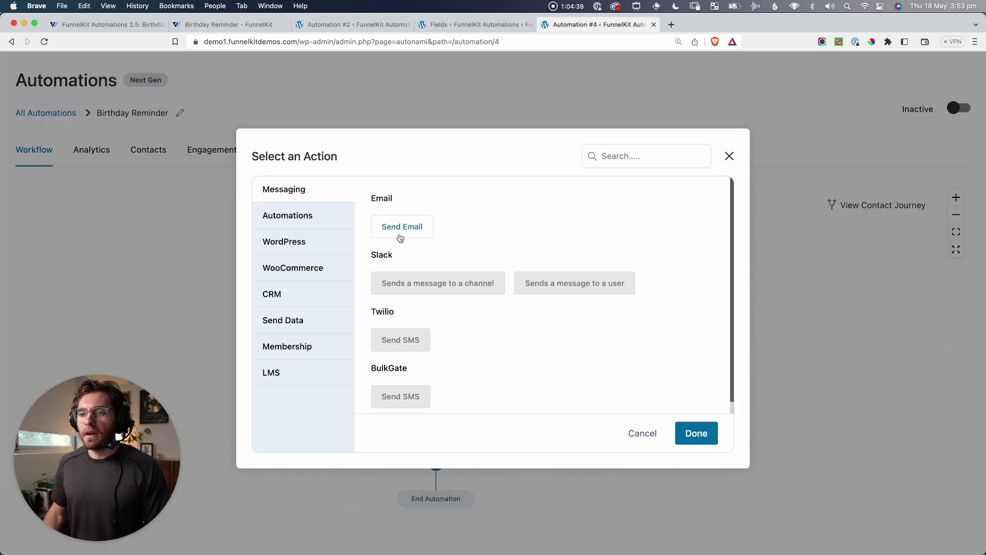
left_click(401, 231)
left_click(693, 429)
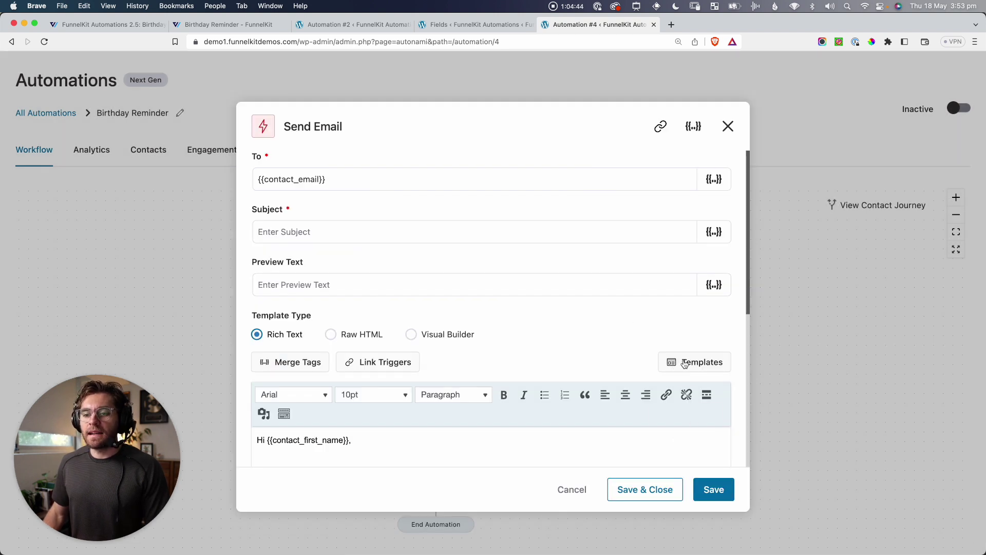
Apply the saved "Birthday 2" template to the second Send Email action and check its subject line.
left_click(696, 366)
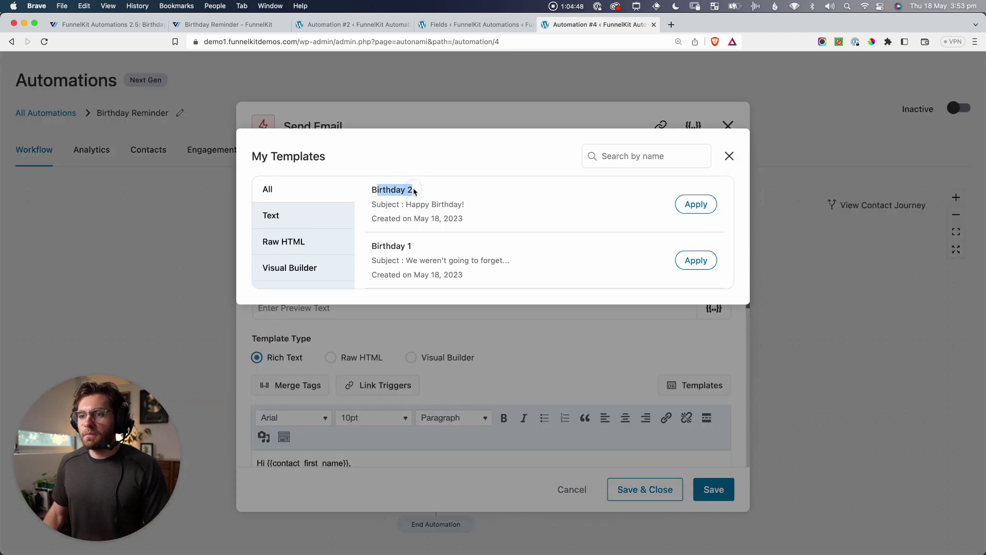
left_click(696, 205)
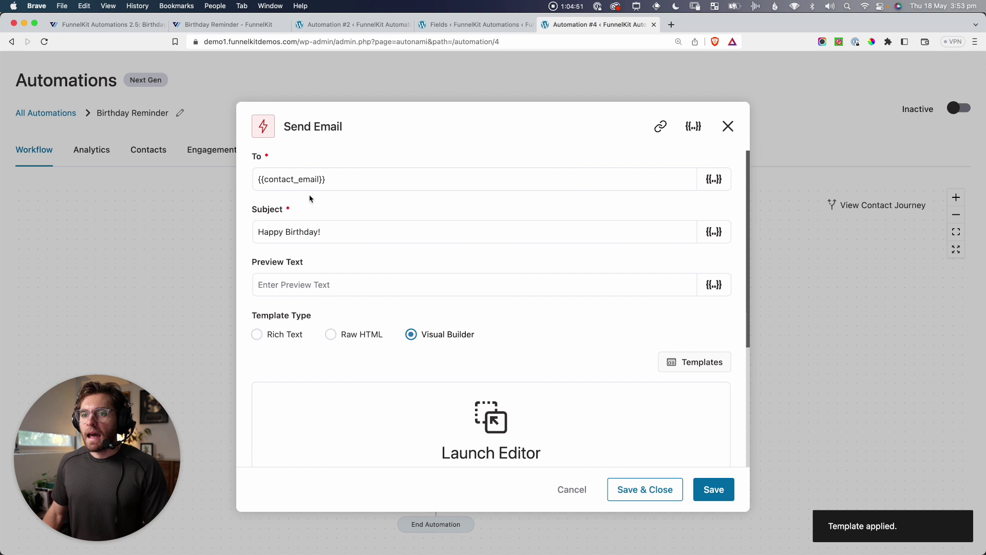
left_click_drag(259, 232, 331, 232)
left_click(331, 232)
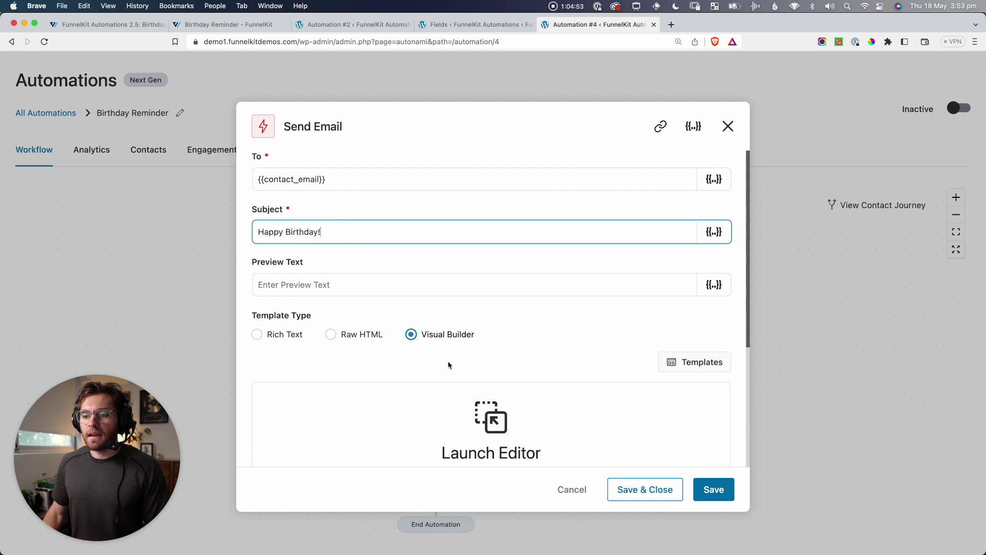
Open the email in the visual builder and examine its coupon code merge tag, discount button, category links and footer.
scroll(449, 366, "down", 1)
scroll(449, 365, "down", 2)
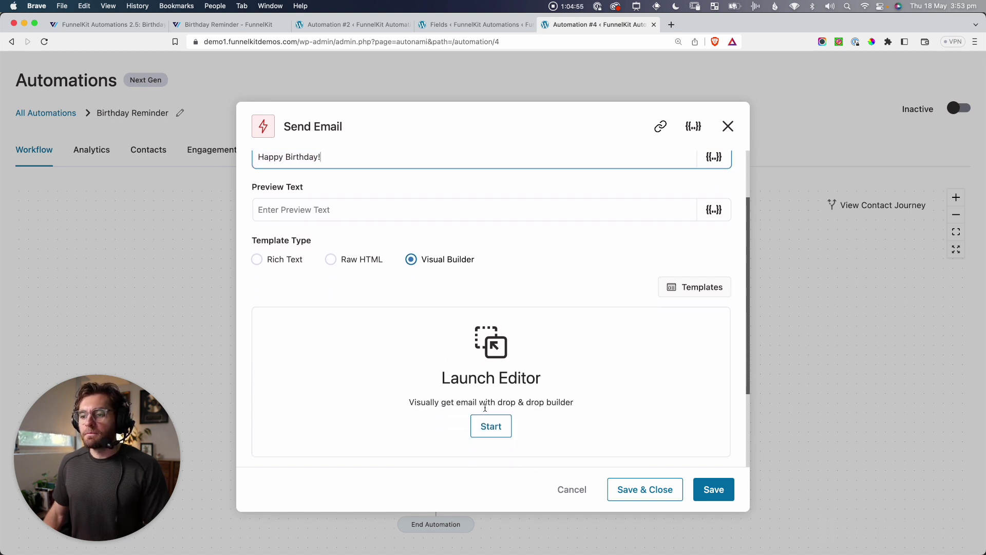
left_click(490, 427)
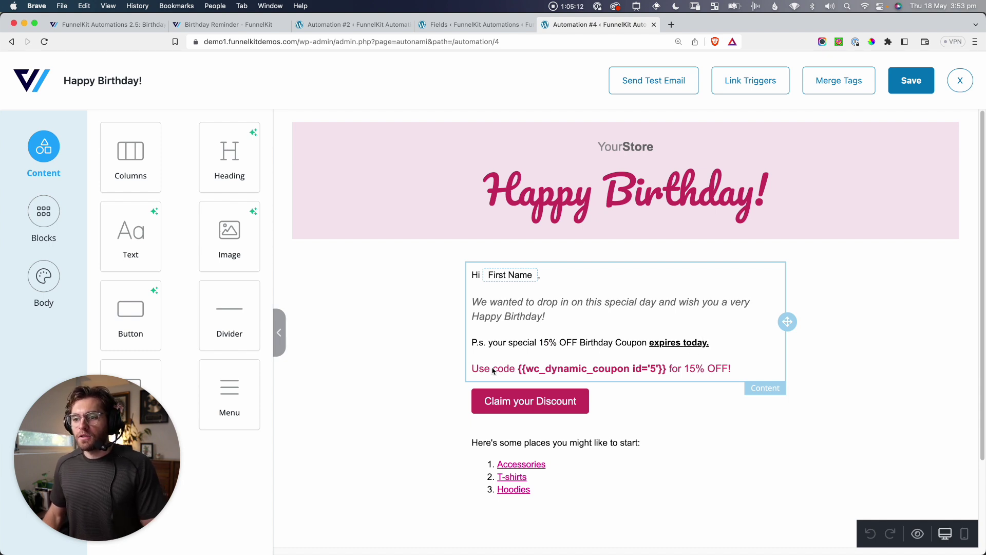
left_click(512, 370)
left_click_drag(518, 370, 666, 372)
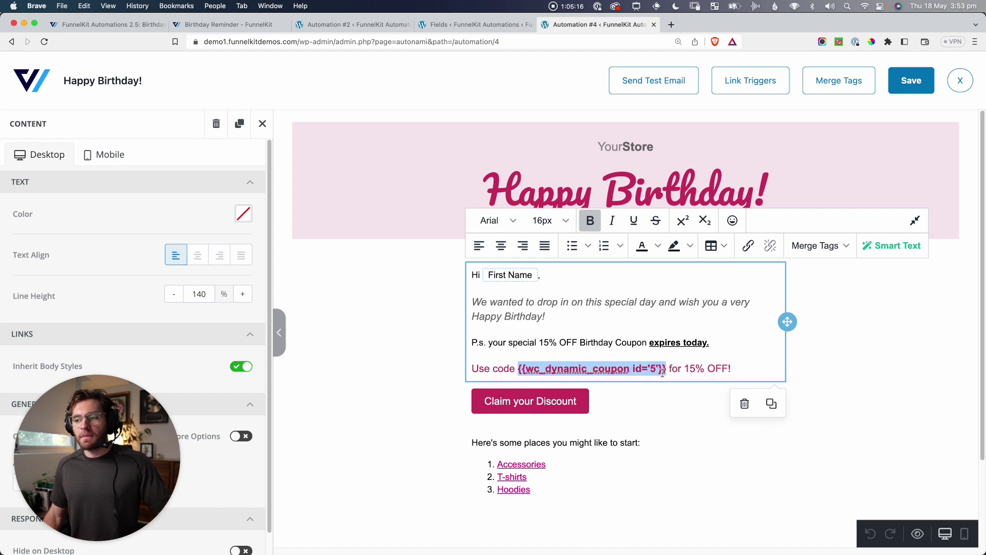
left_click(662, 372)
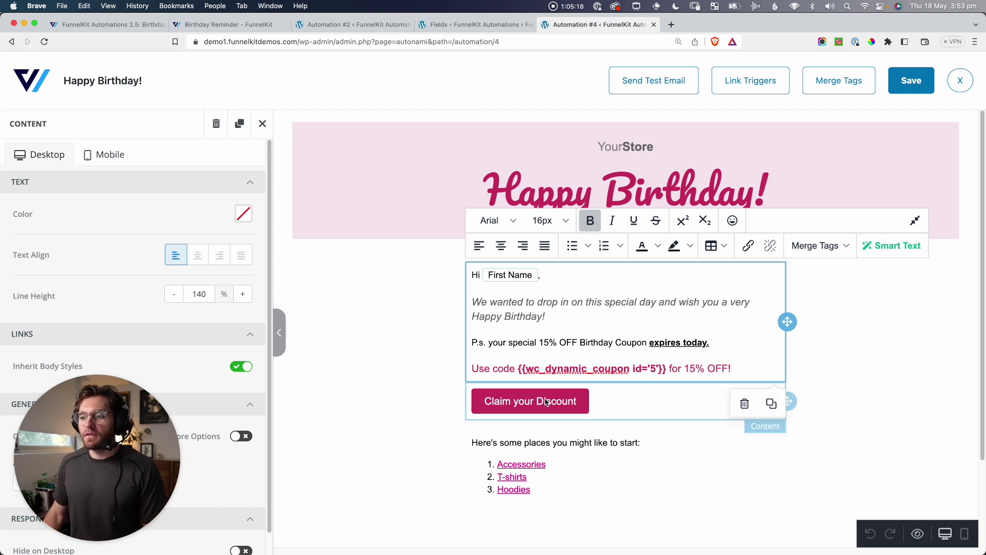
left_click(482, 402)
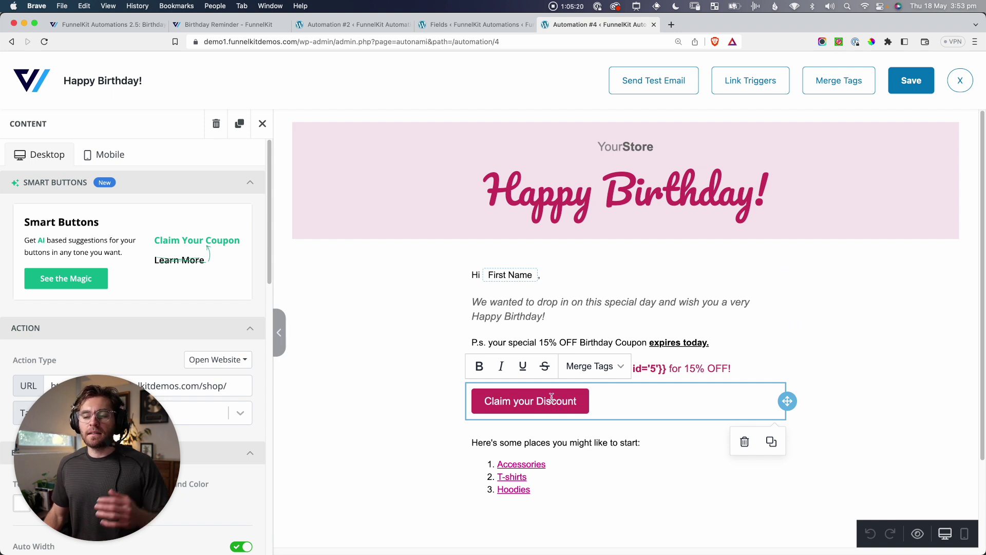
scroll(552, 398, "down", 1)
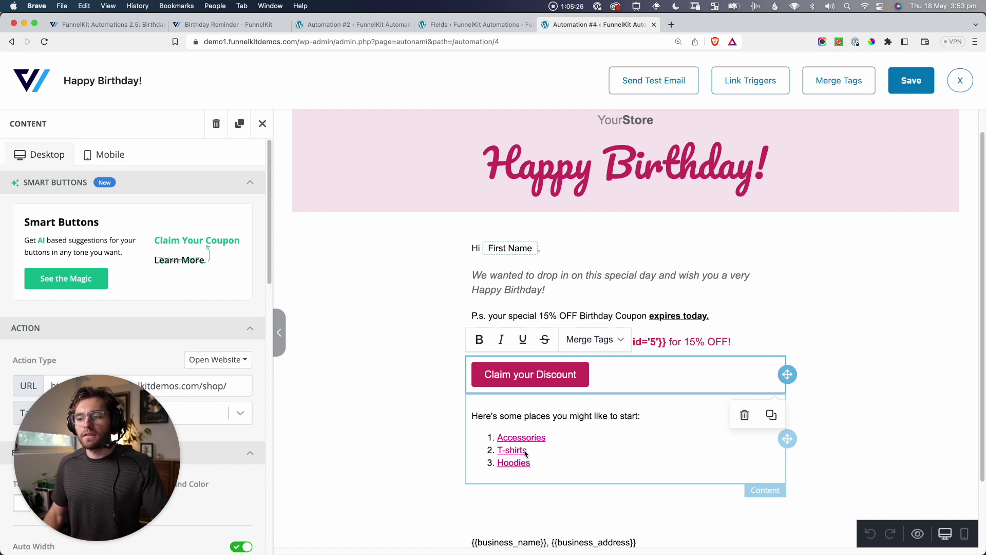
scroll(525, 453, "down", 2)
left_click(430, 288)
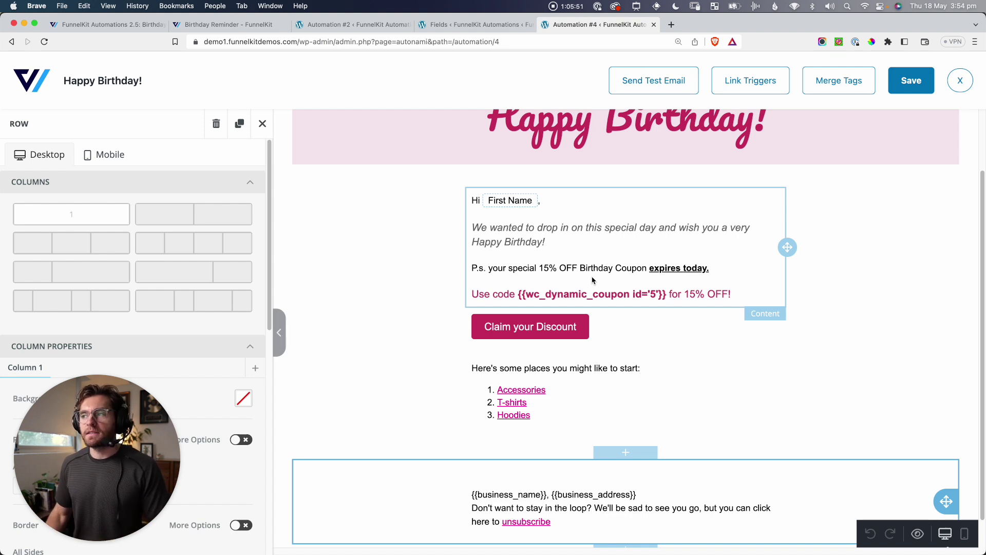
Save the Happy Birthday email design, exit the visual builder, and save and close the Send Email action.
left_click(907, 84)
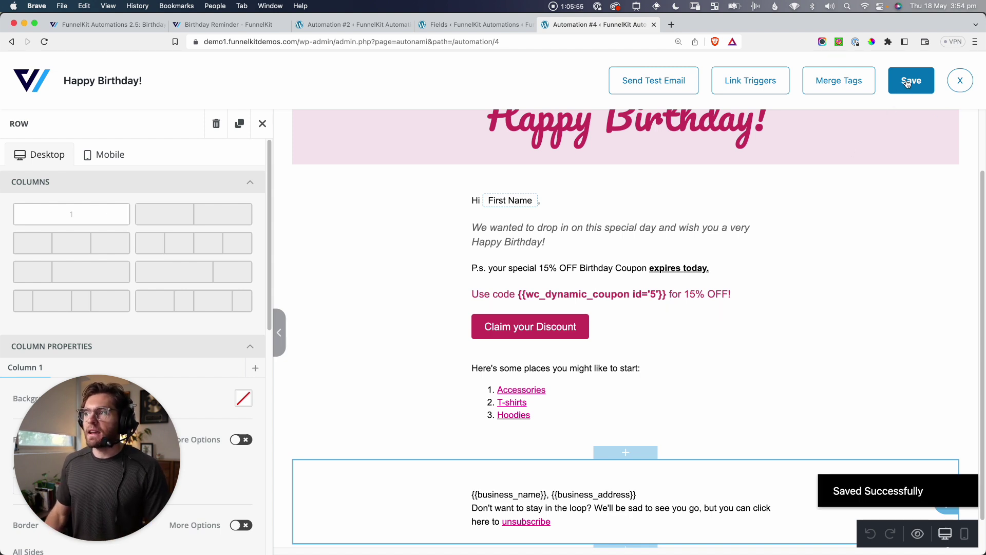
left_click(954, 81)
left_click(637, 490)
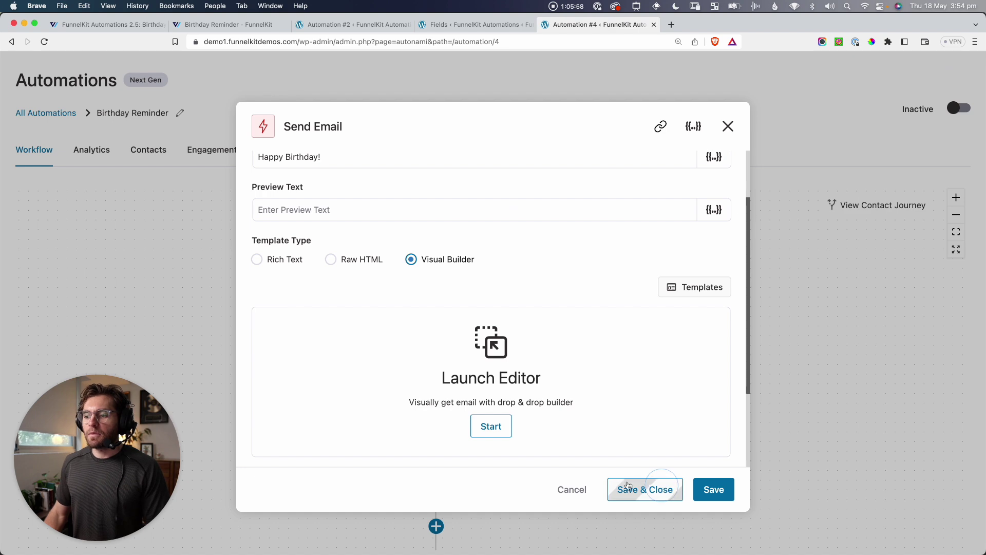